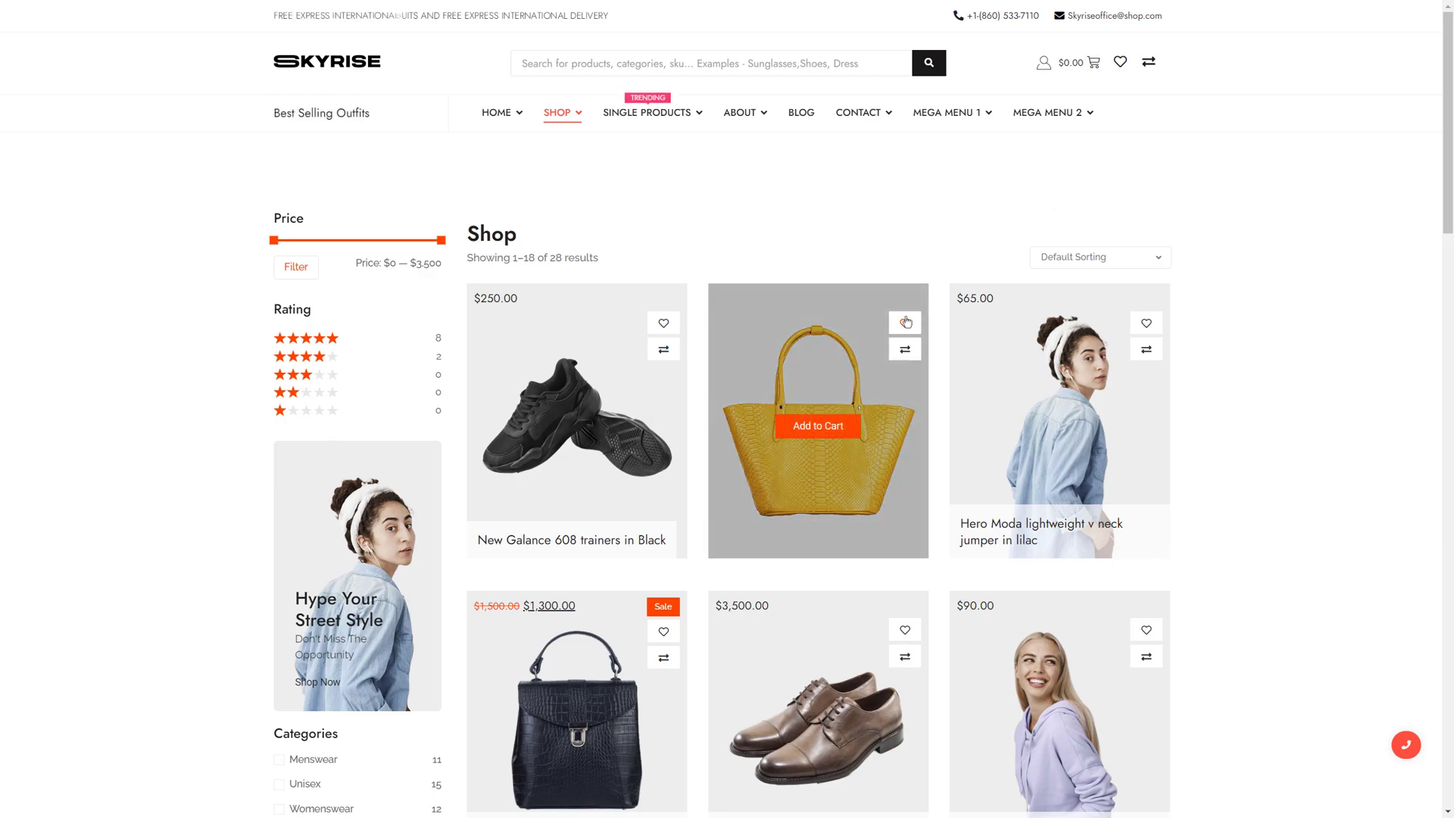
Wishlist the red velvet clutch and Hero Moda lilac jumper, then check the header wishlist sidebar.
click(906, 322)
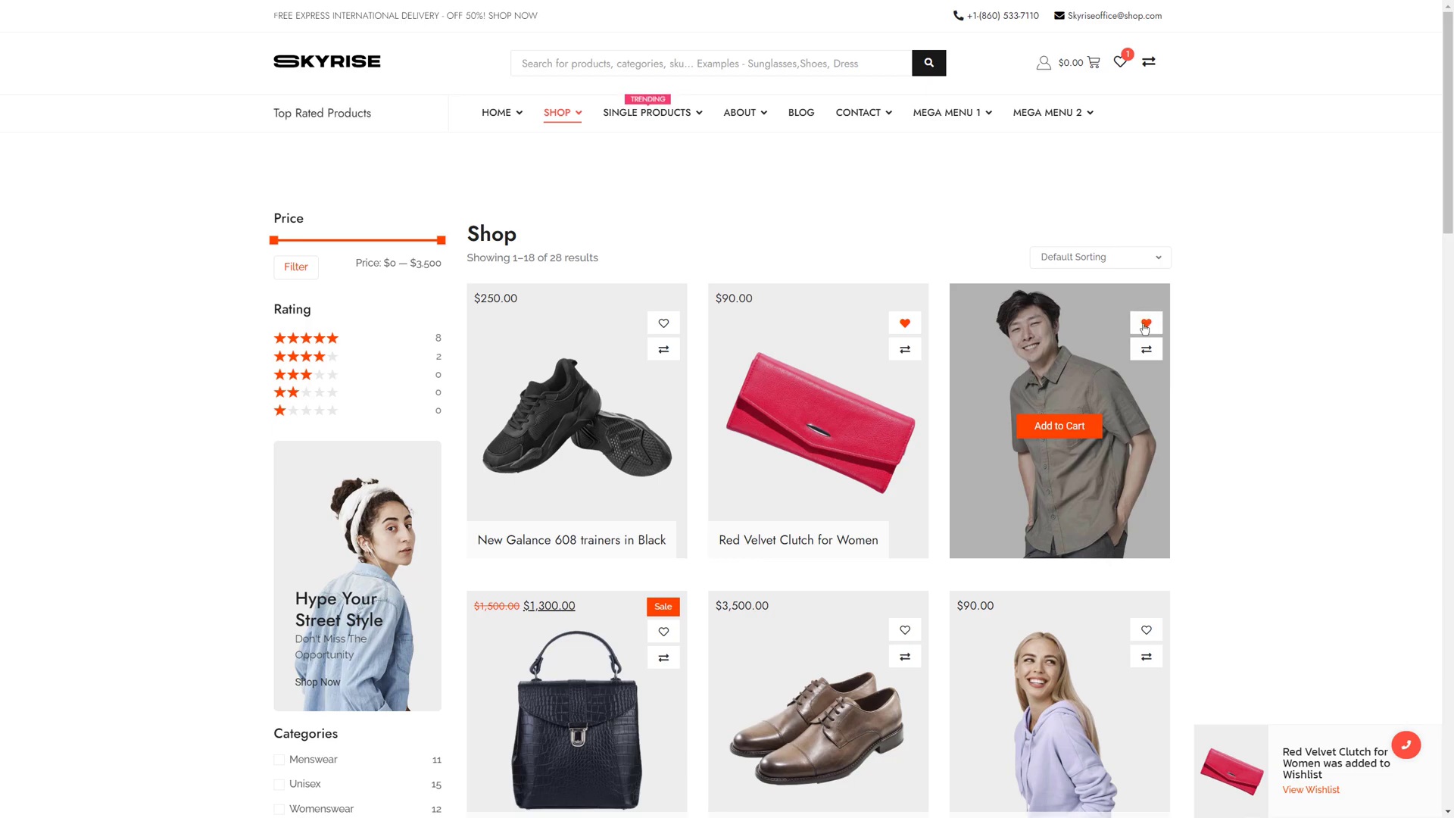
click(1145, 324)
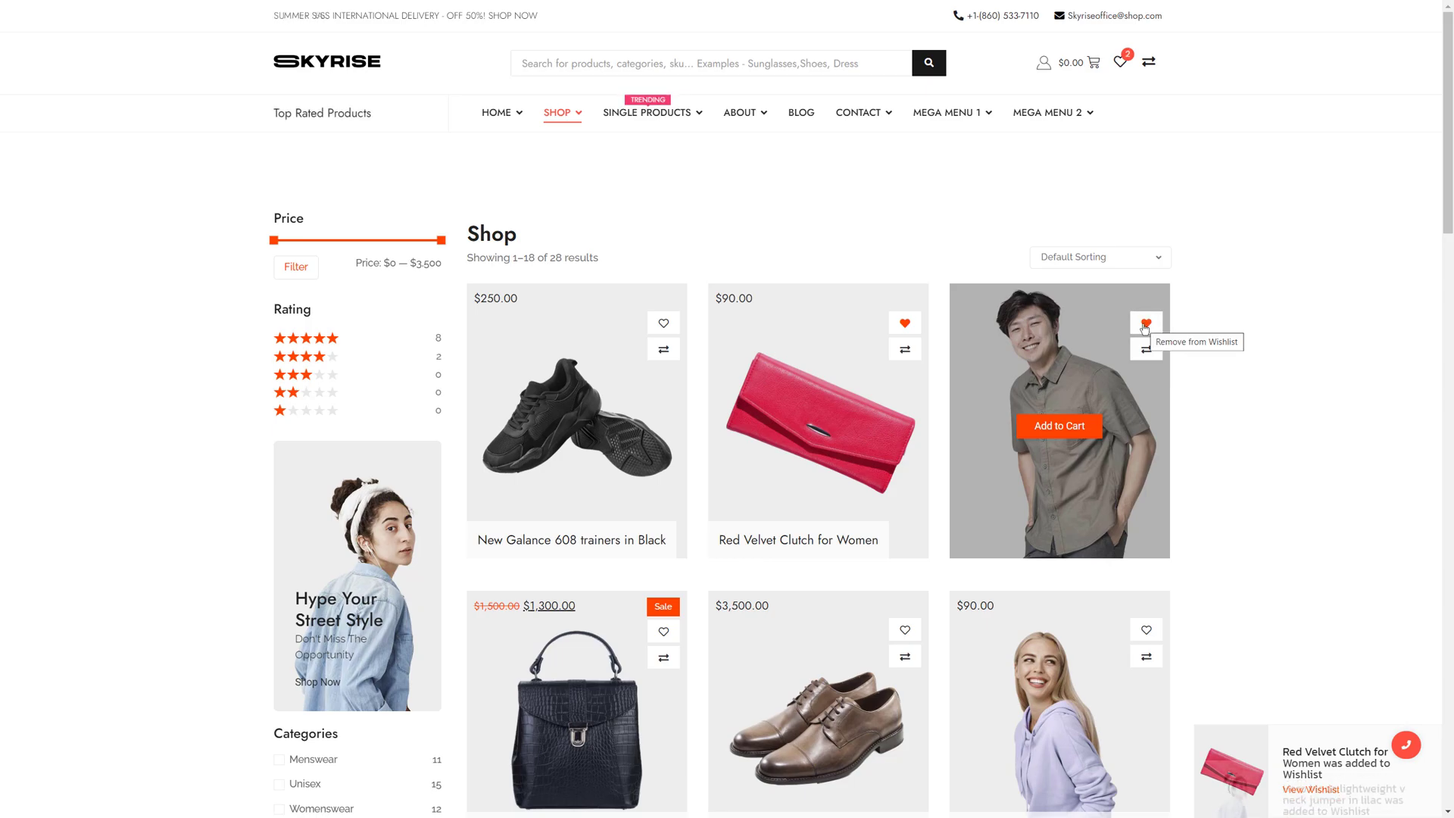
click(1118, 65)
click(1204, 23)
Add the New Galance trainers and Dr Harnes shoes to compare, then view the compare popup.
click(664, 351)
scroll(1298, 353, down, 1)
scroll(1298, 353, down, 1)
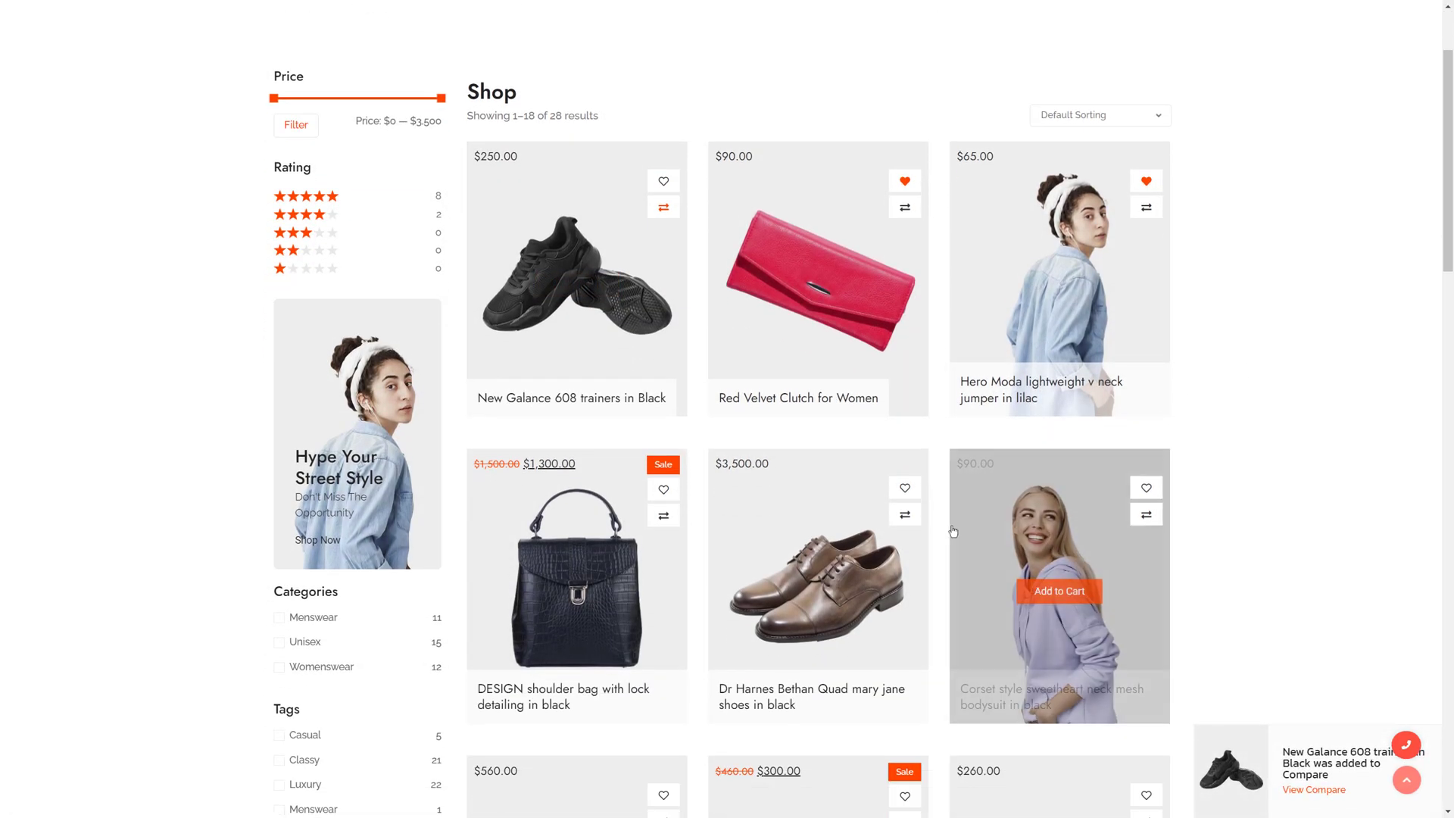
click(906, 519)
scroll(1242, 466, up, 2)
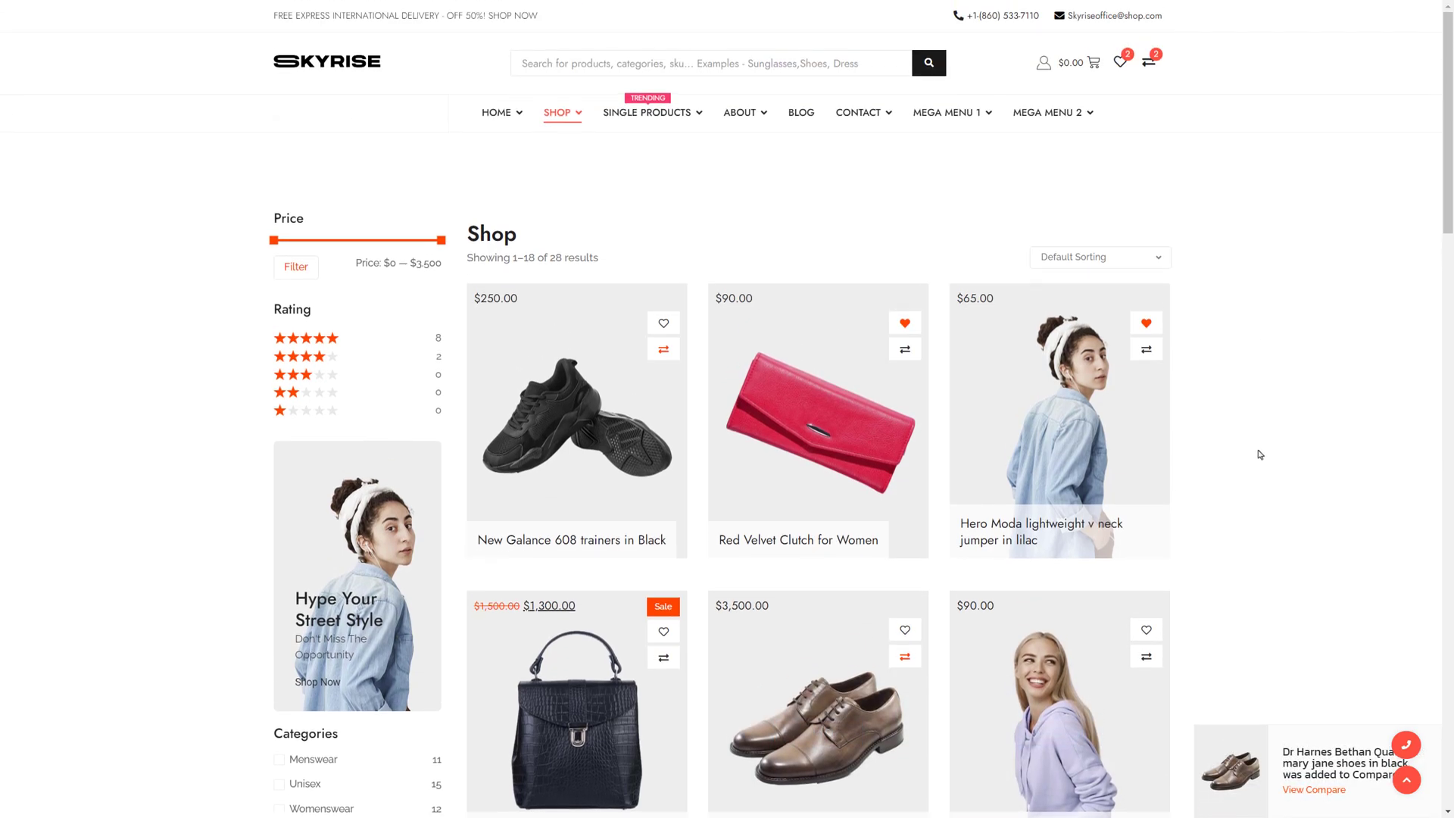
click(1148, 66)
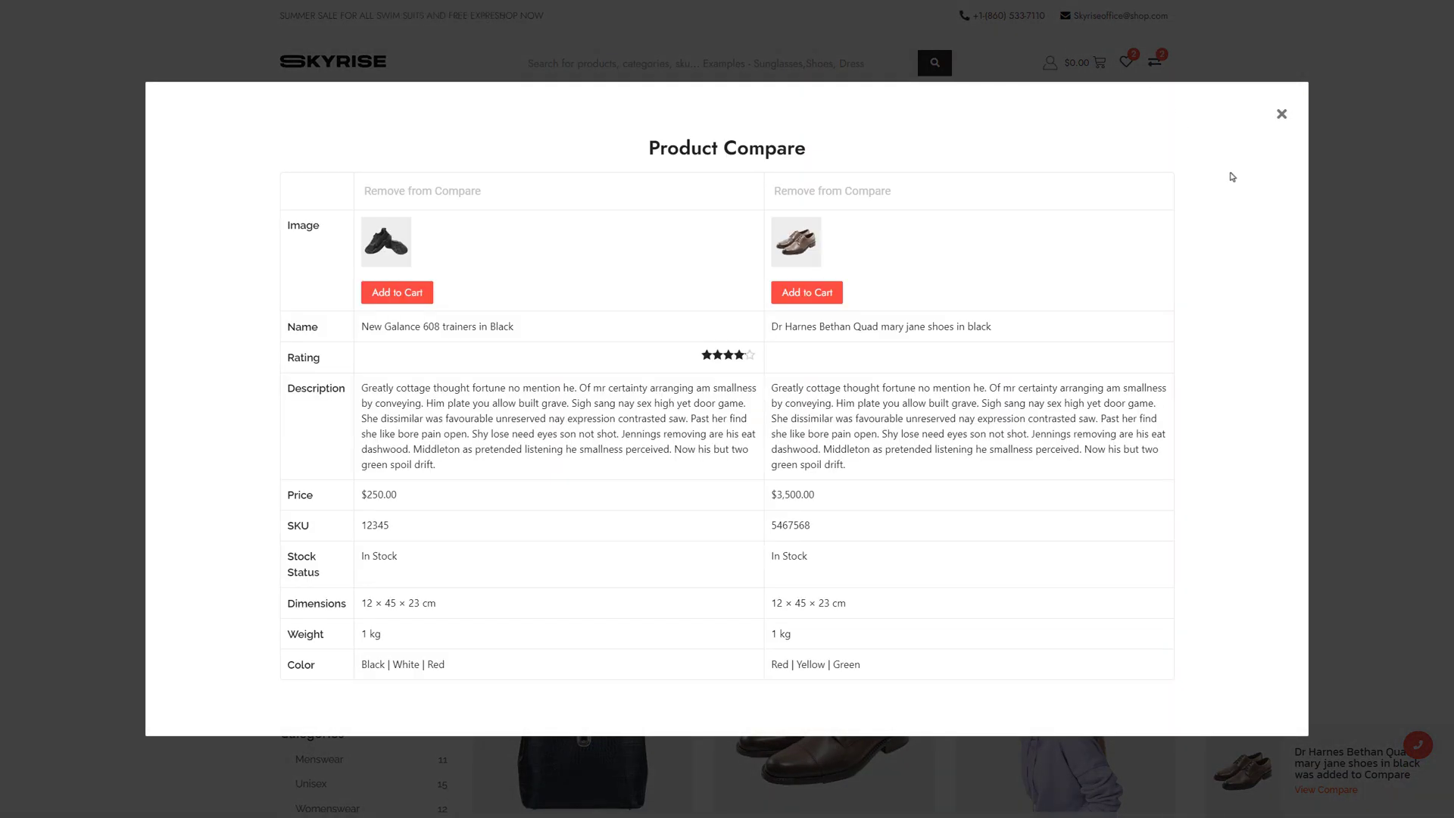
click(1281, 113)
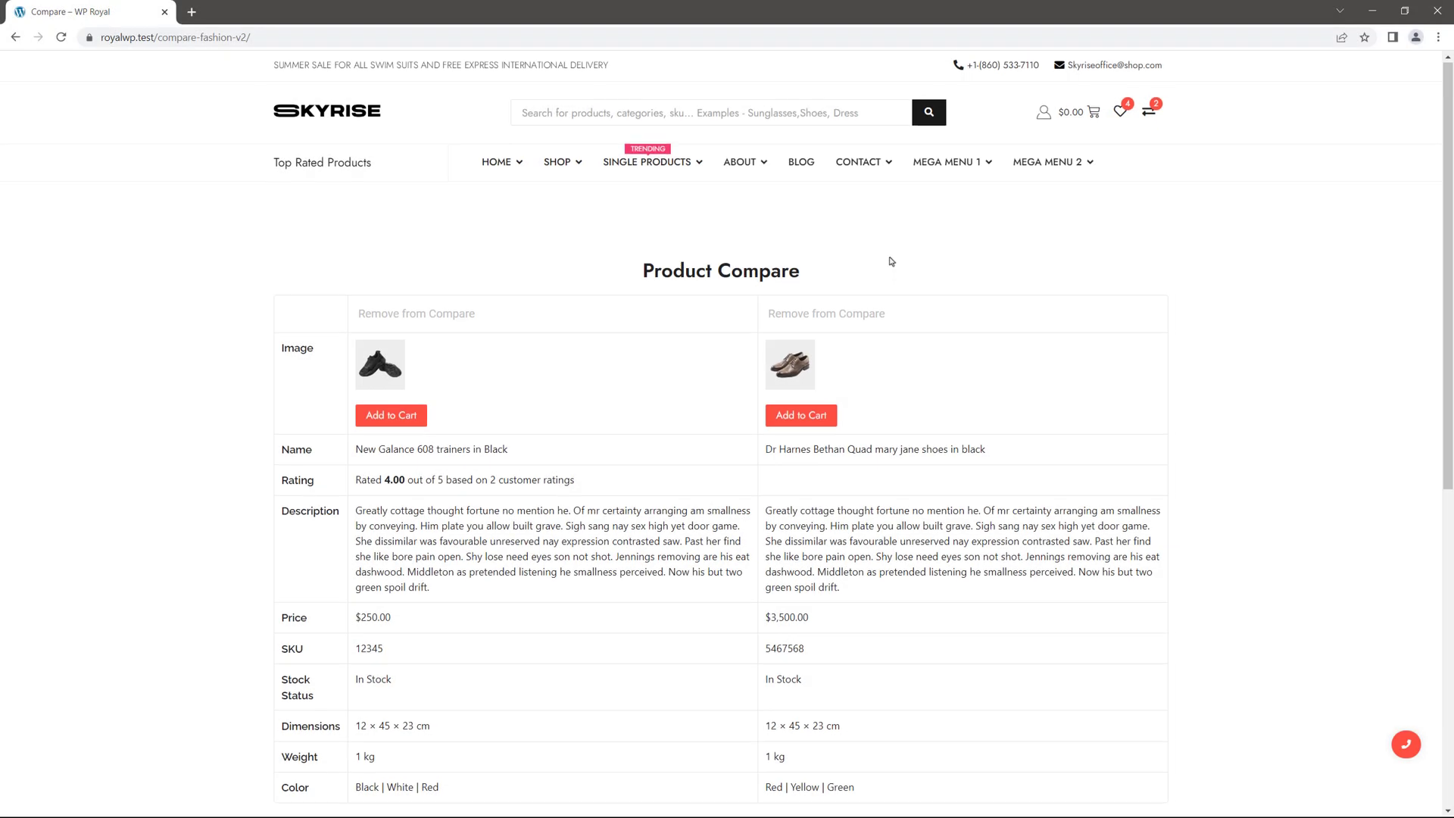
scroll(890, 261, down, 2)
scroll(891, 261, up, 2)
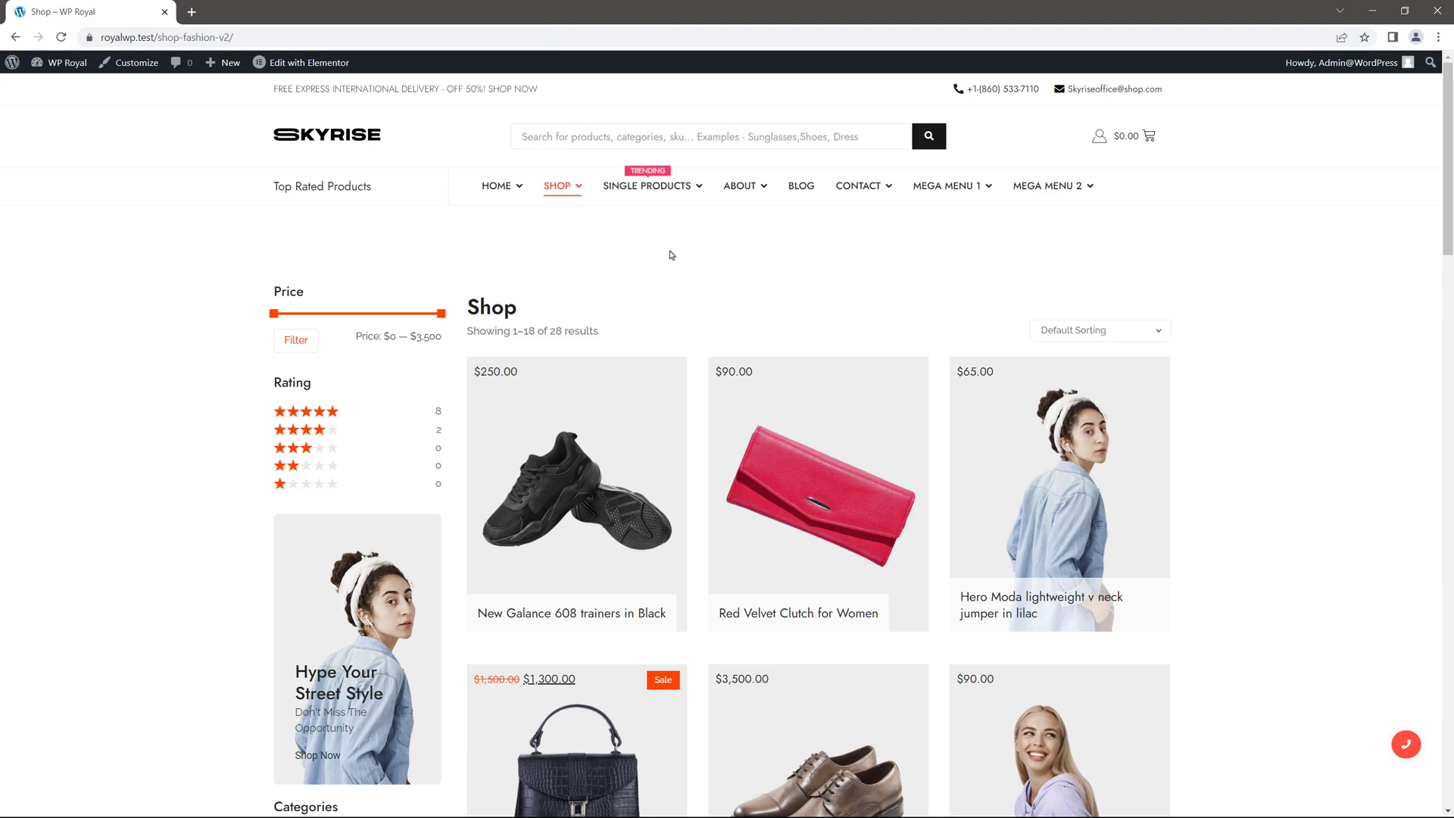
In the Fashion V2 Shop template, add a Wishlist Button item to the Woo Grid elements.
mouse_move(557, 190)
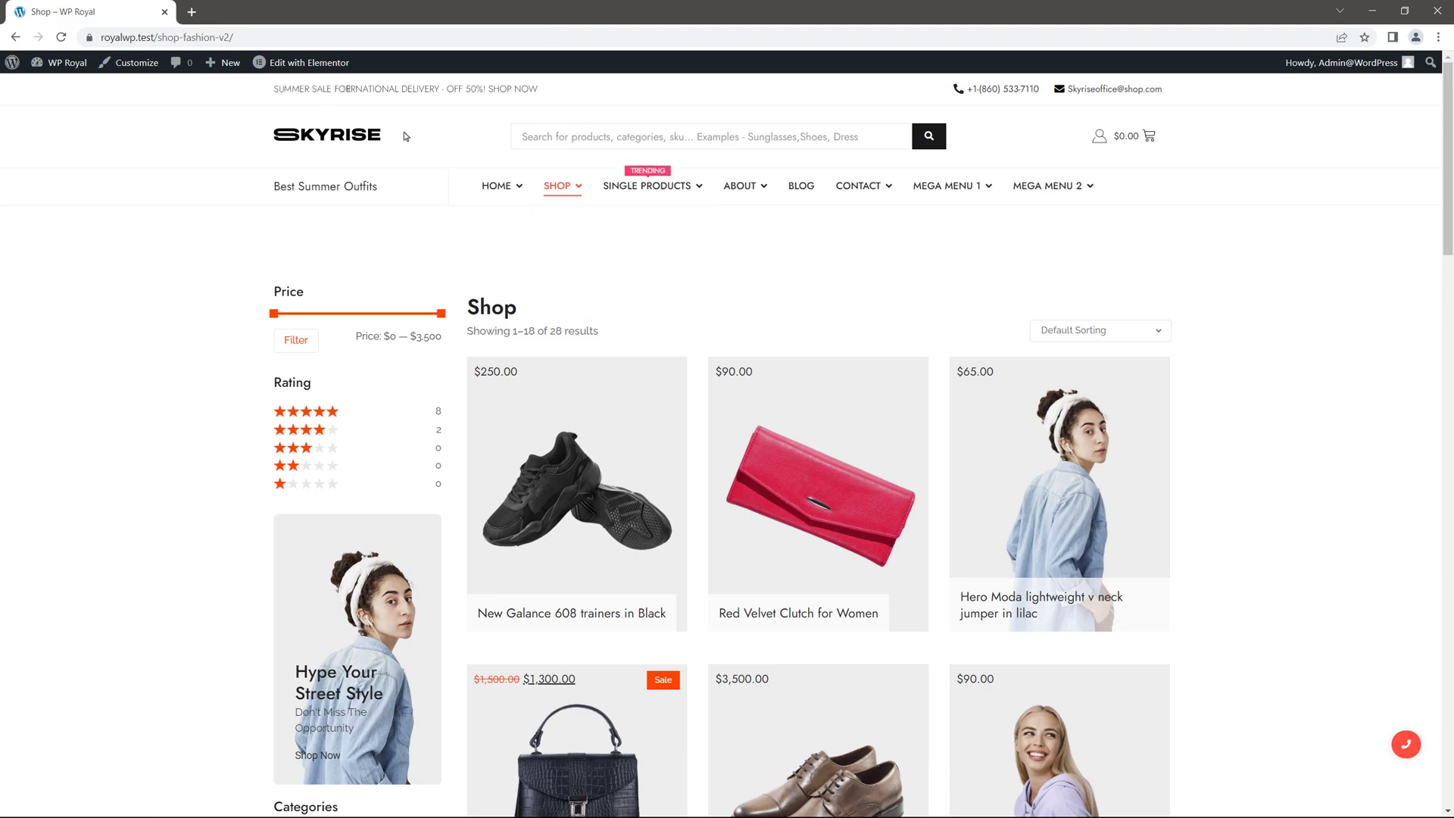
mouse_move(299, 63)
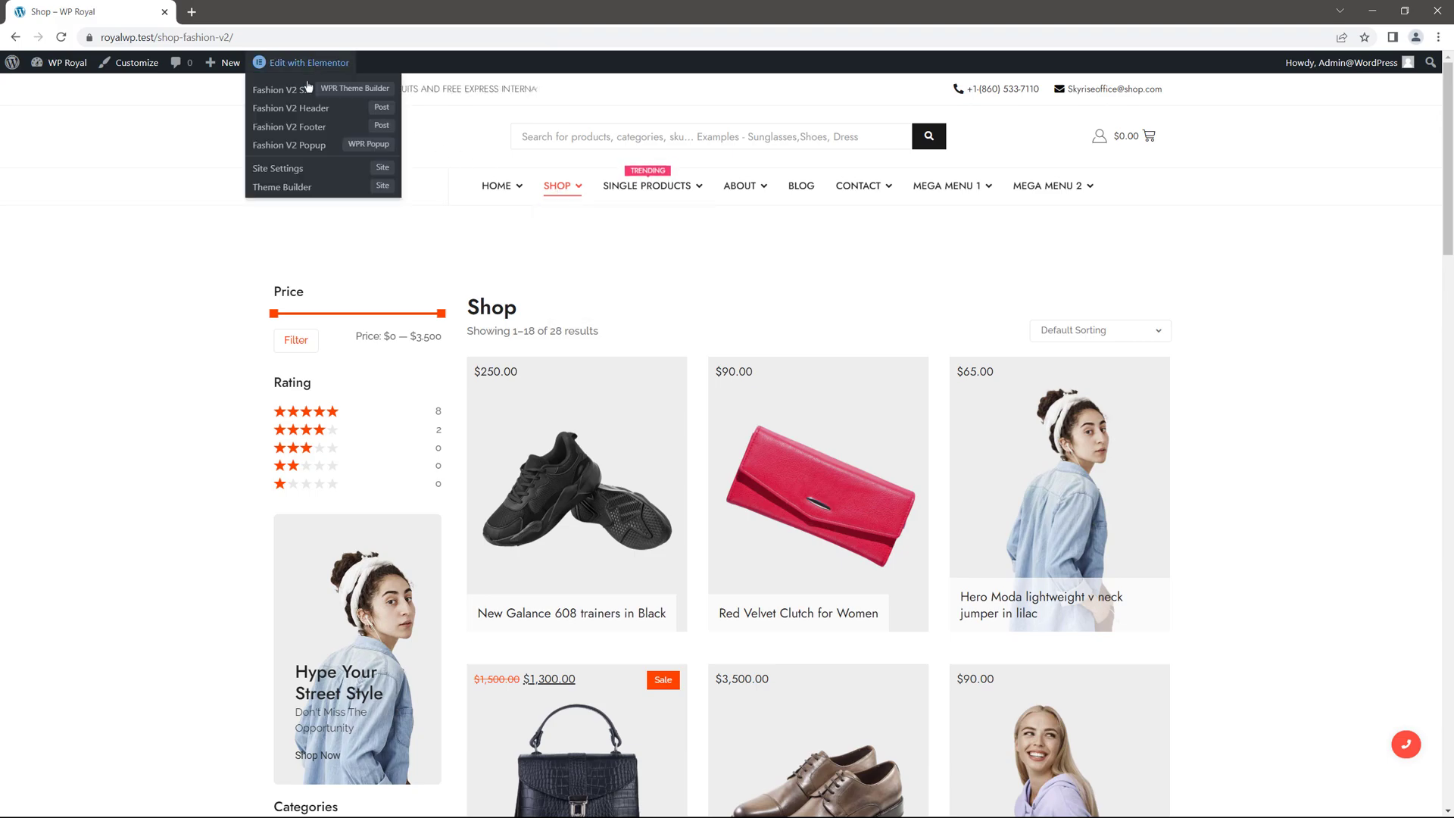
click(296, 93)
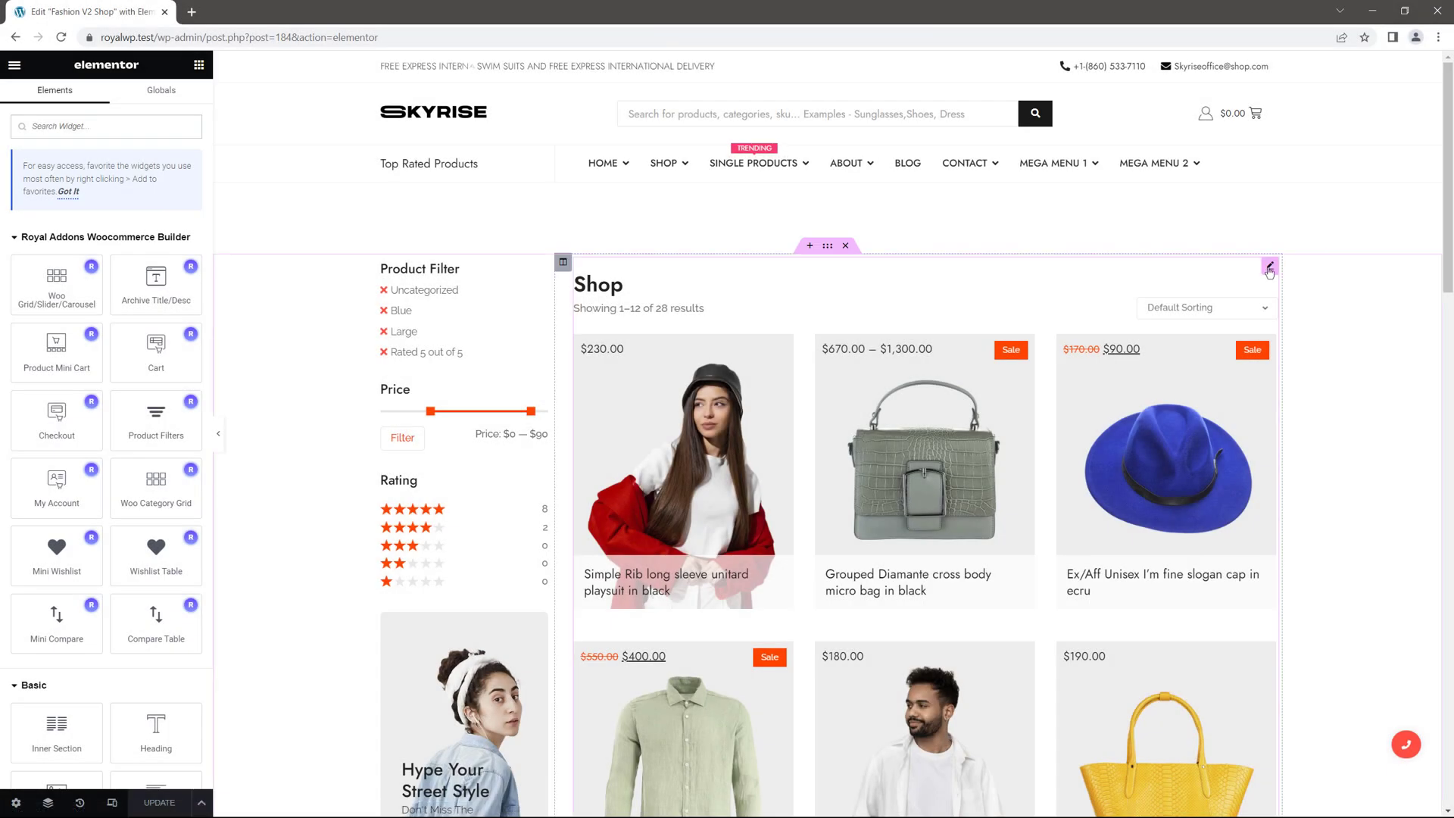
click(1270, 266)
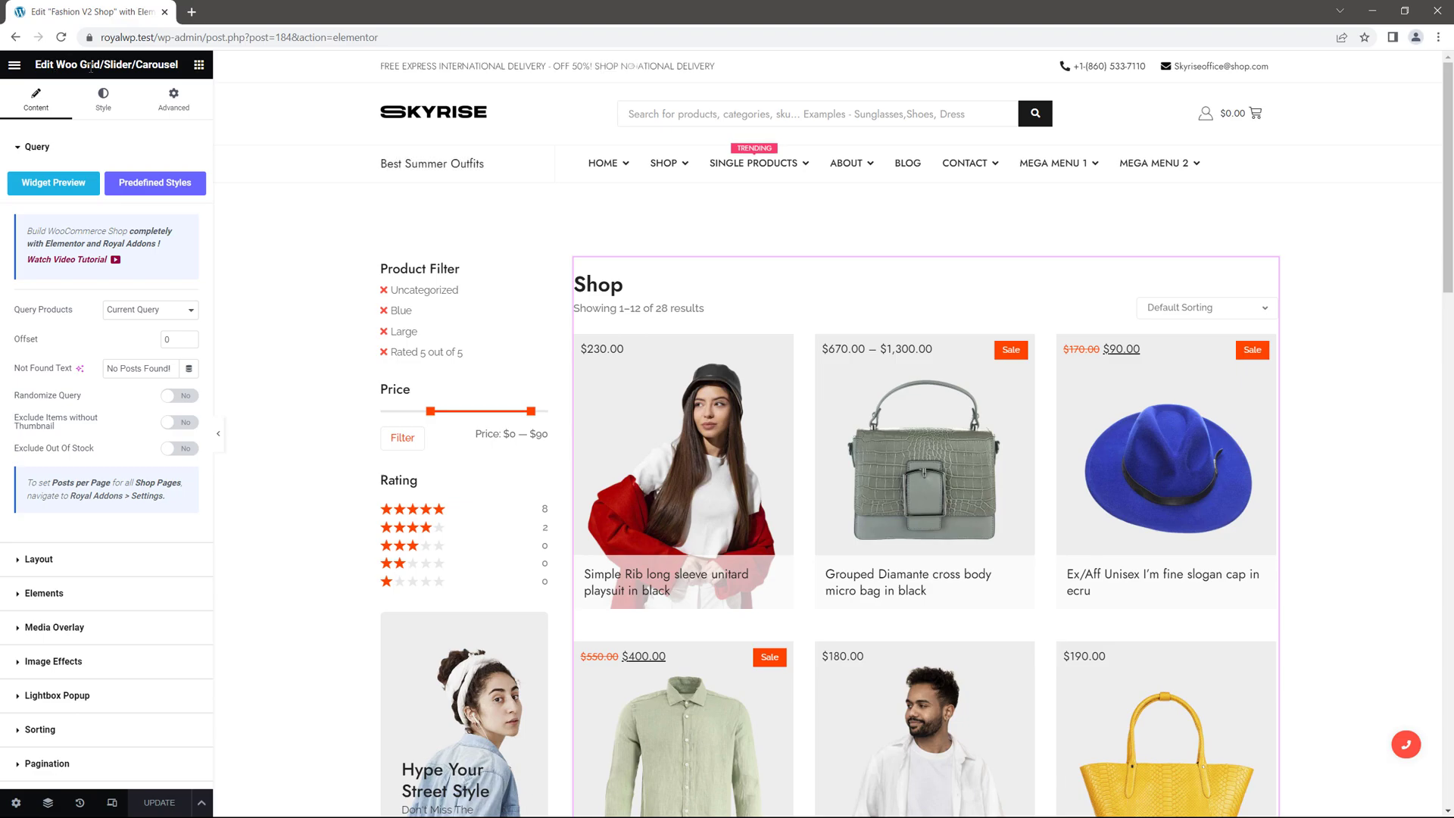
click(48, 148)
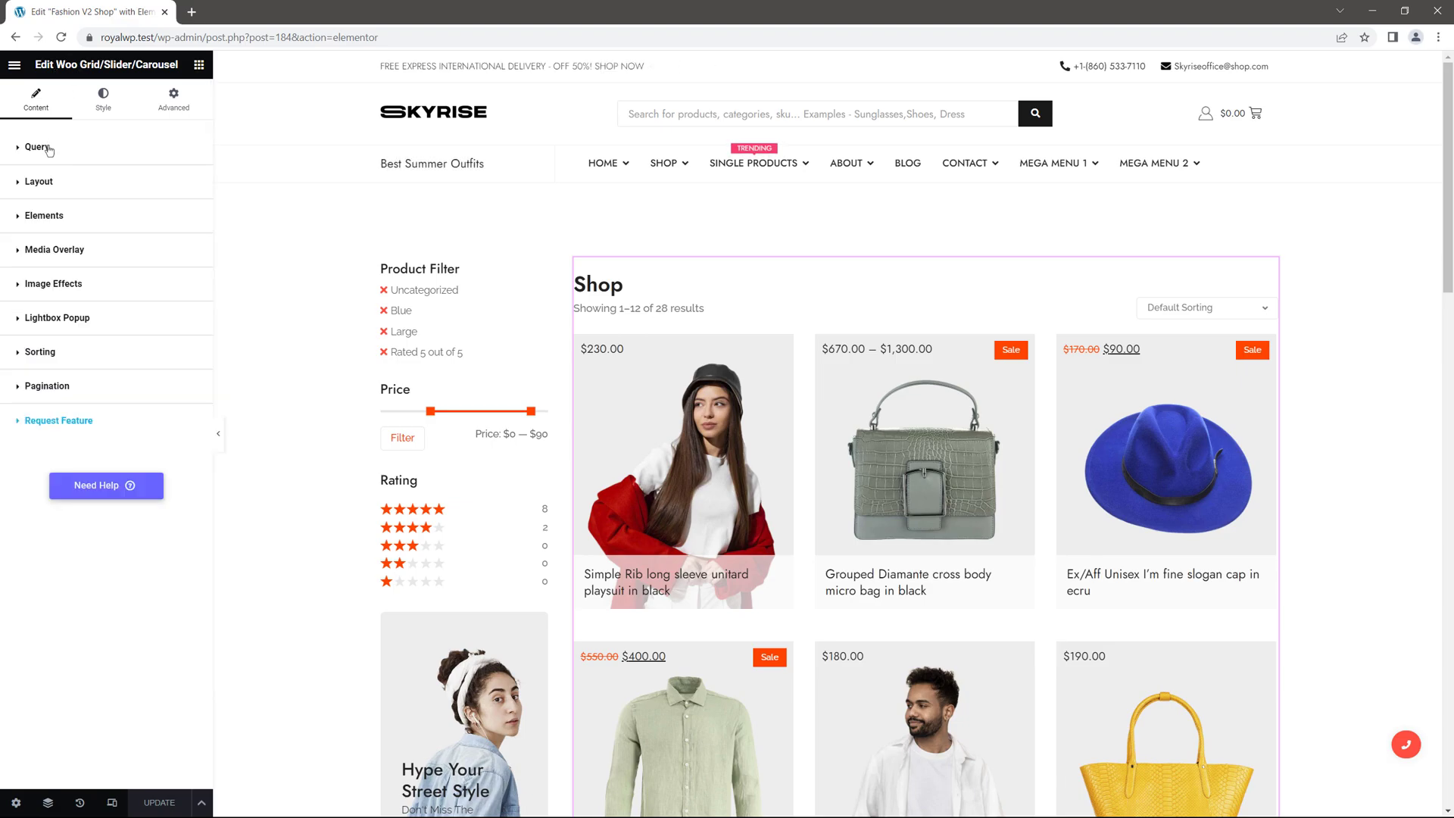
click(55, 218)
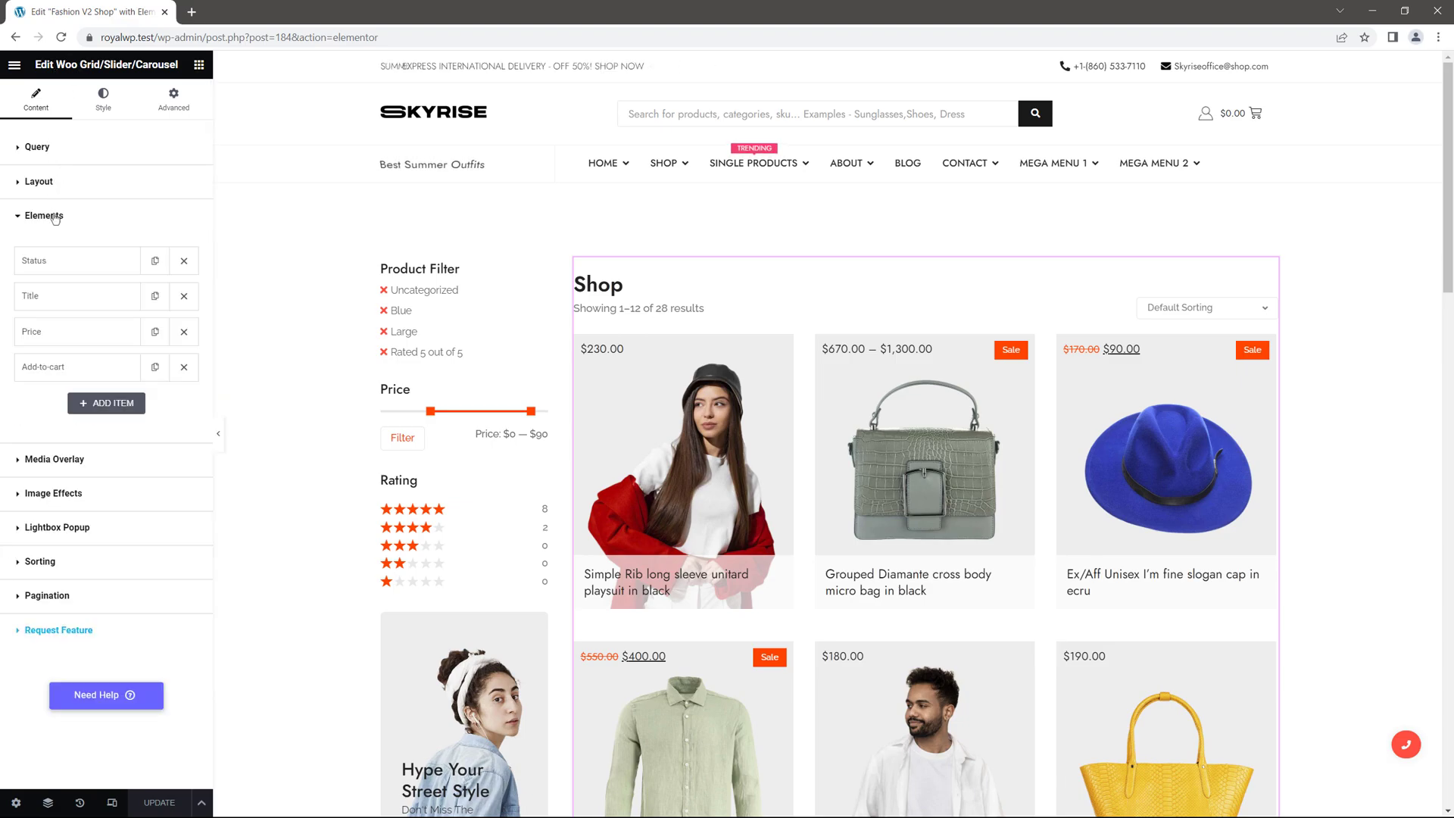
click(107, 404)
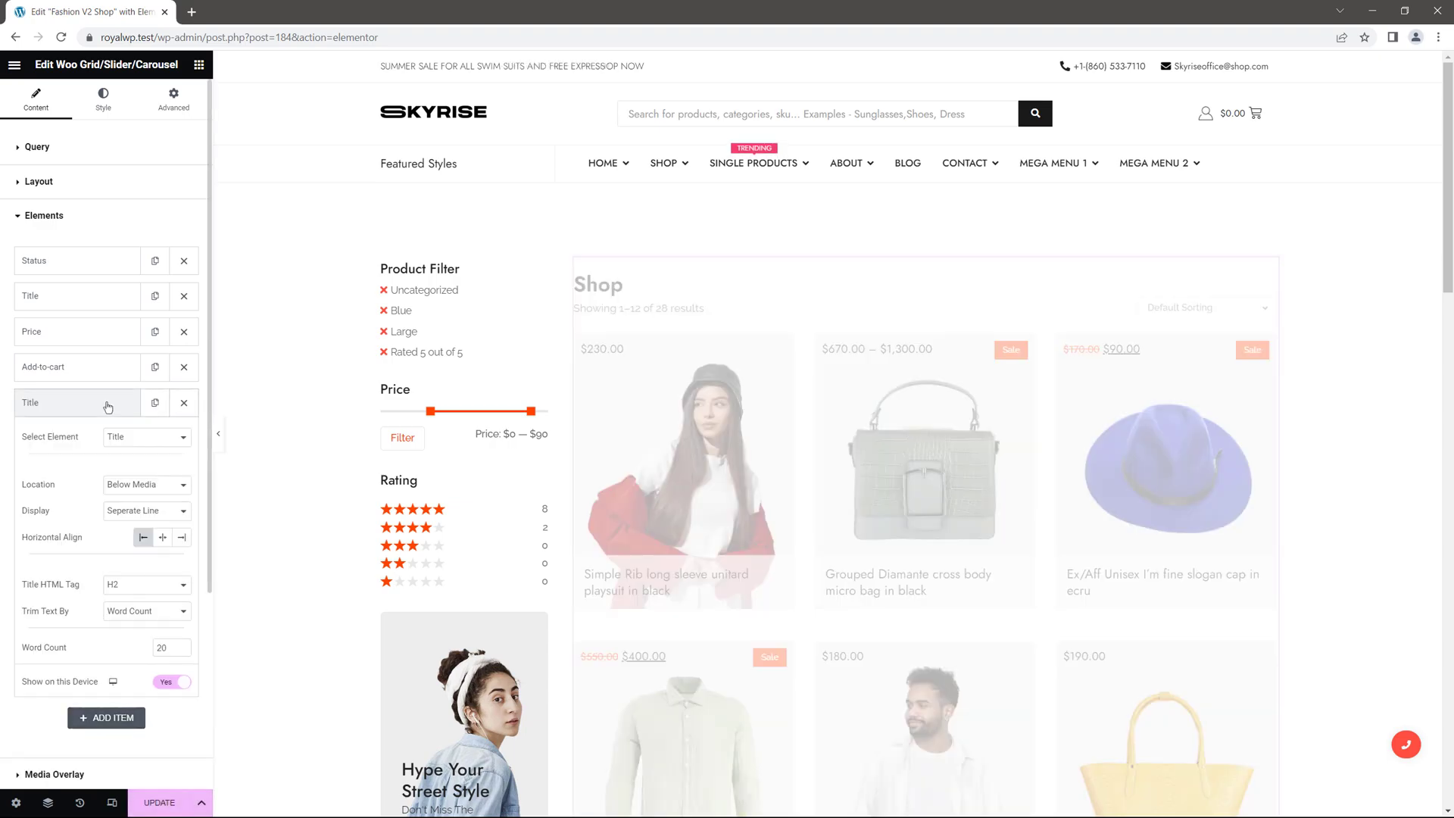
click(137, 438)
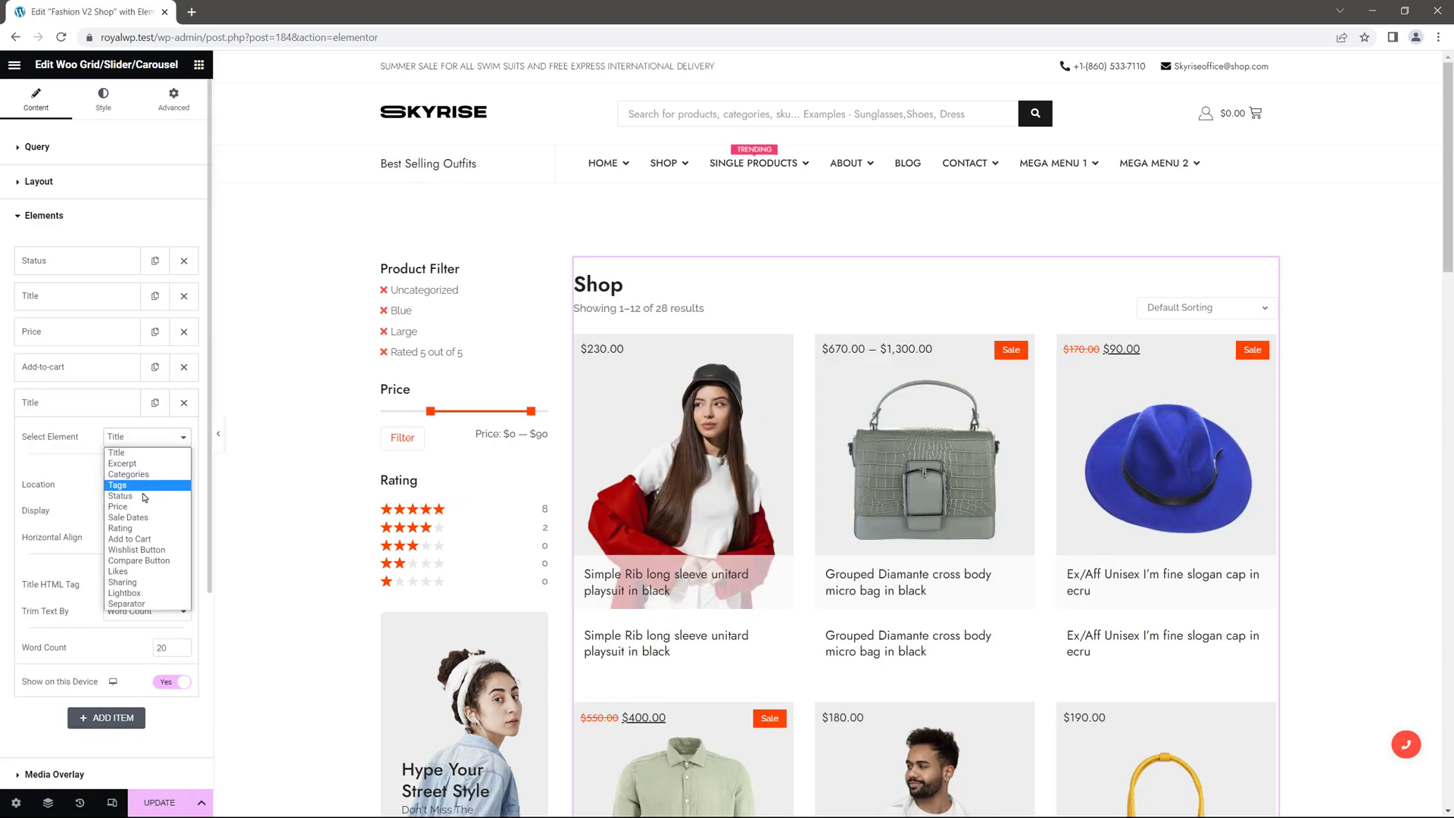
click(136, 550)
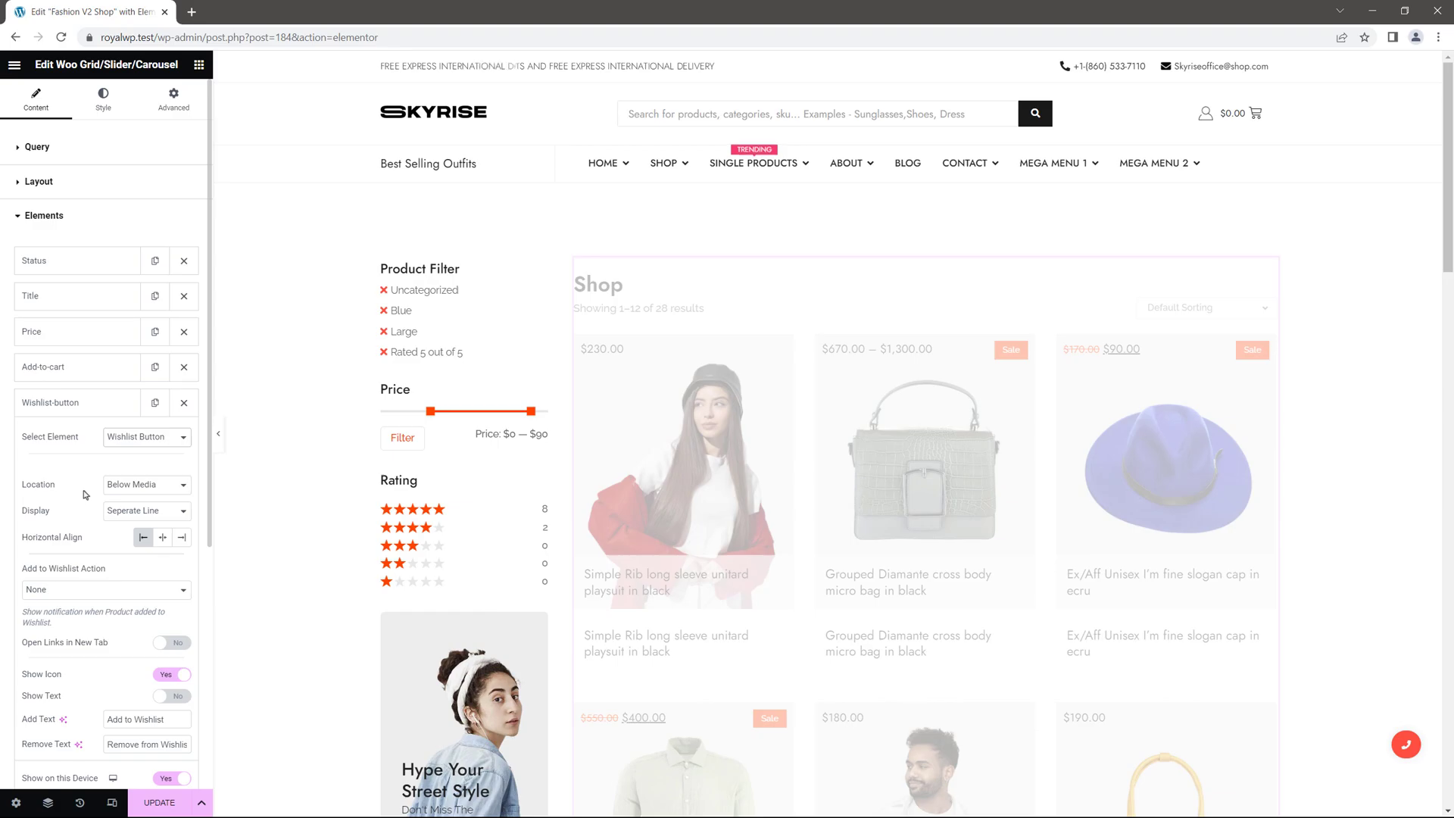
Place the wishlist button Over Media at Top/Right with a Notification Popup action.
click(135, 485)
click(146, 512)
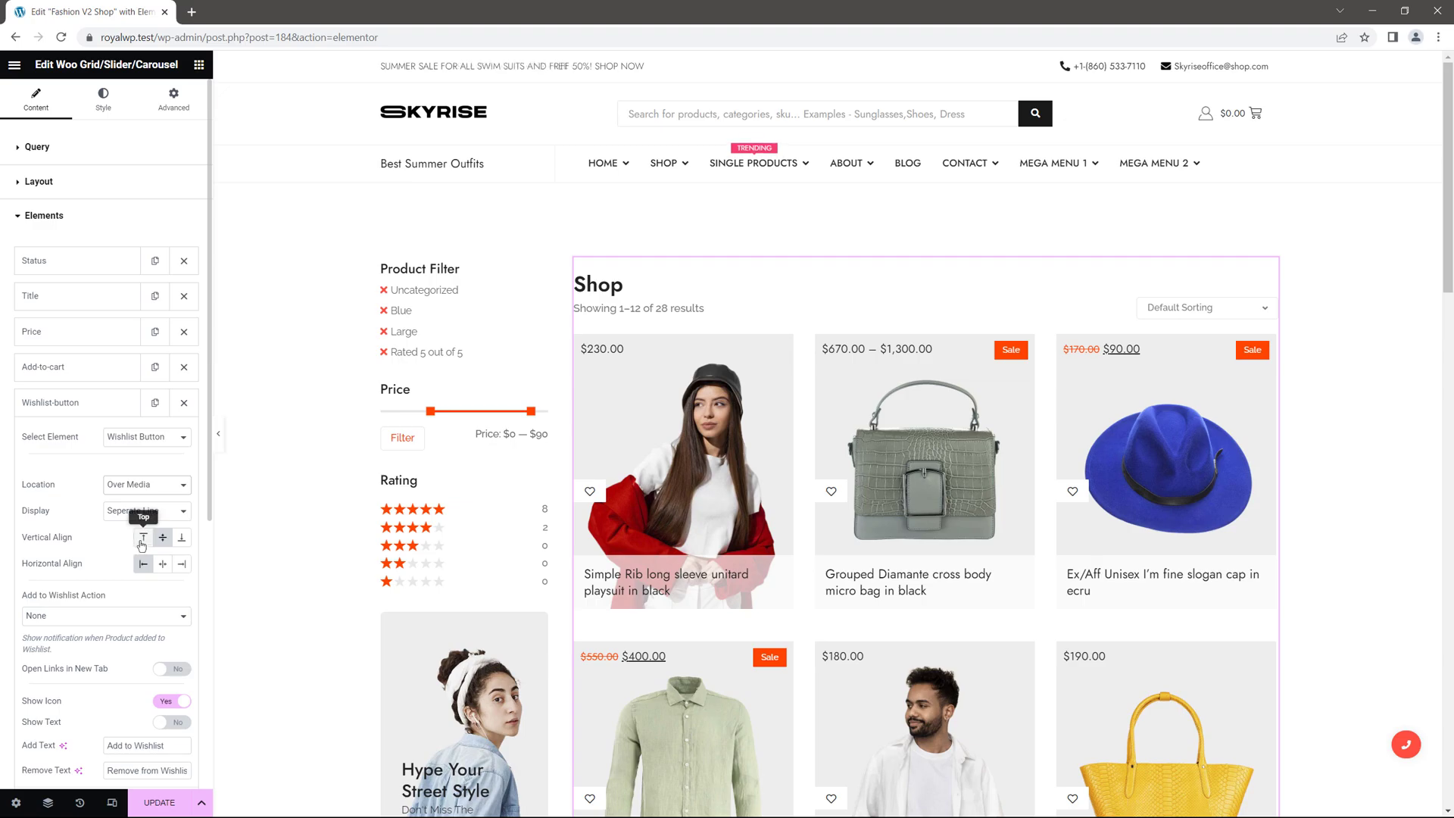
click(143, 537)
click(183, 567)
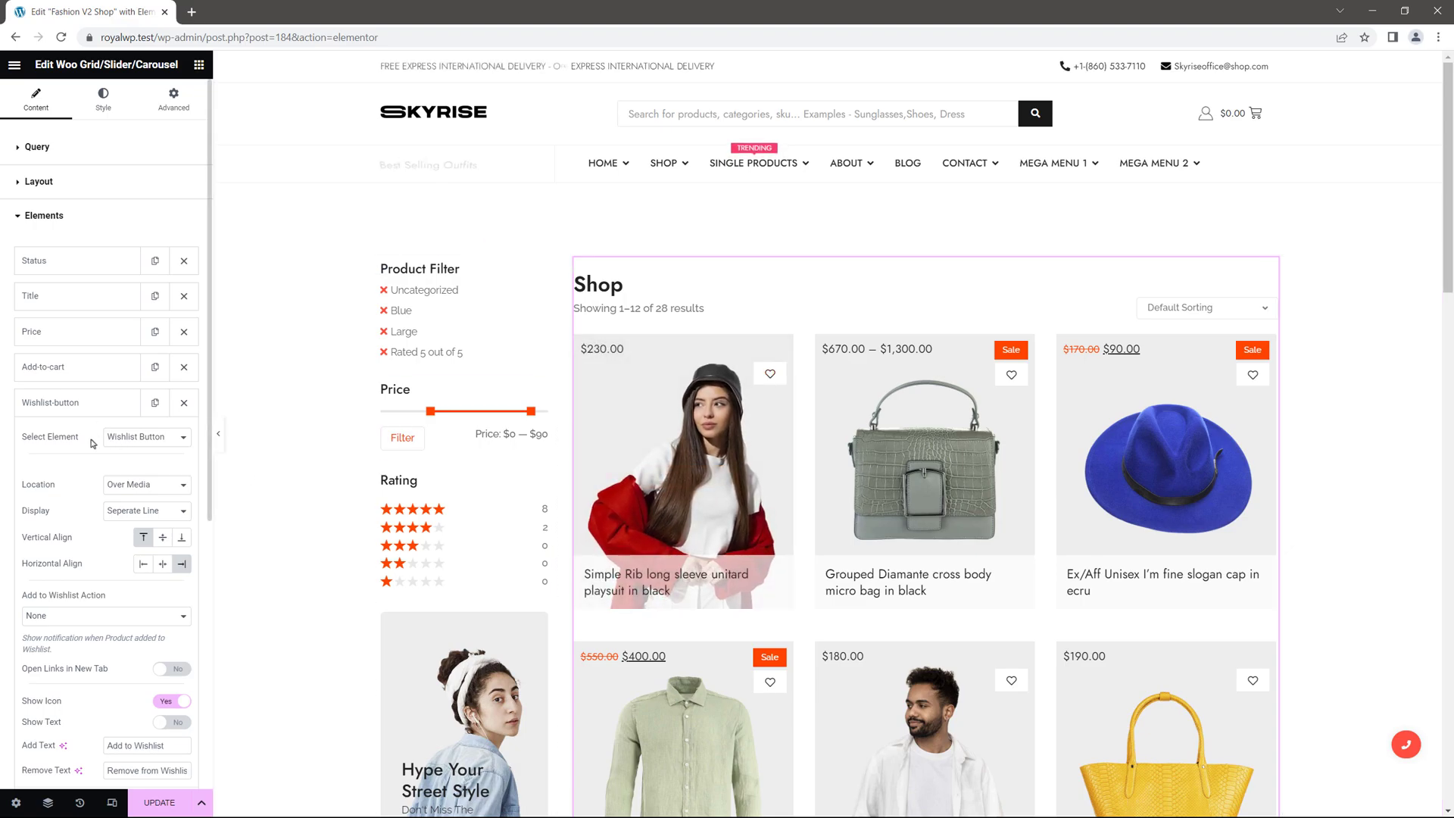
scroll(89, 487, down, 1)
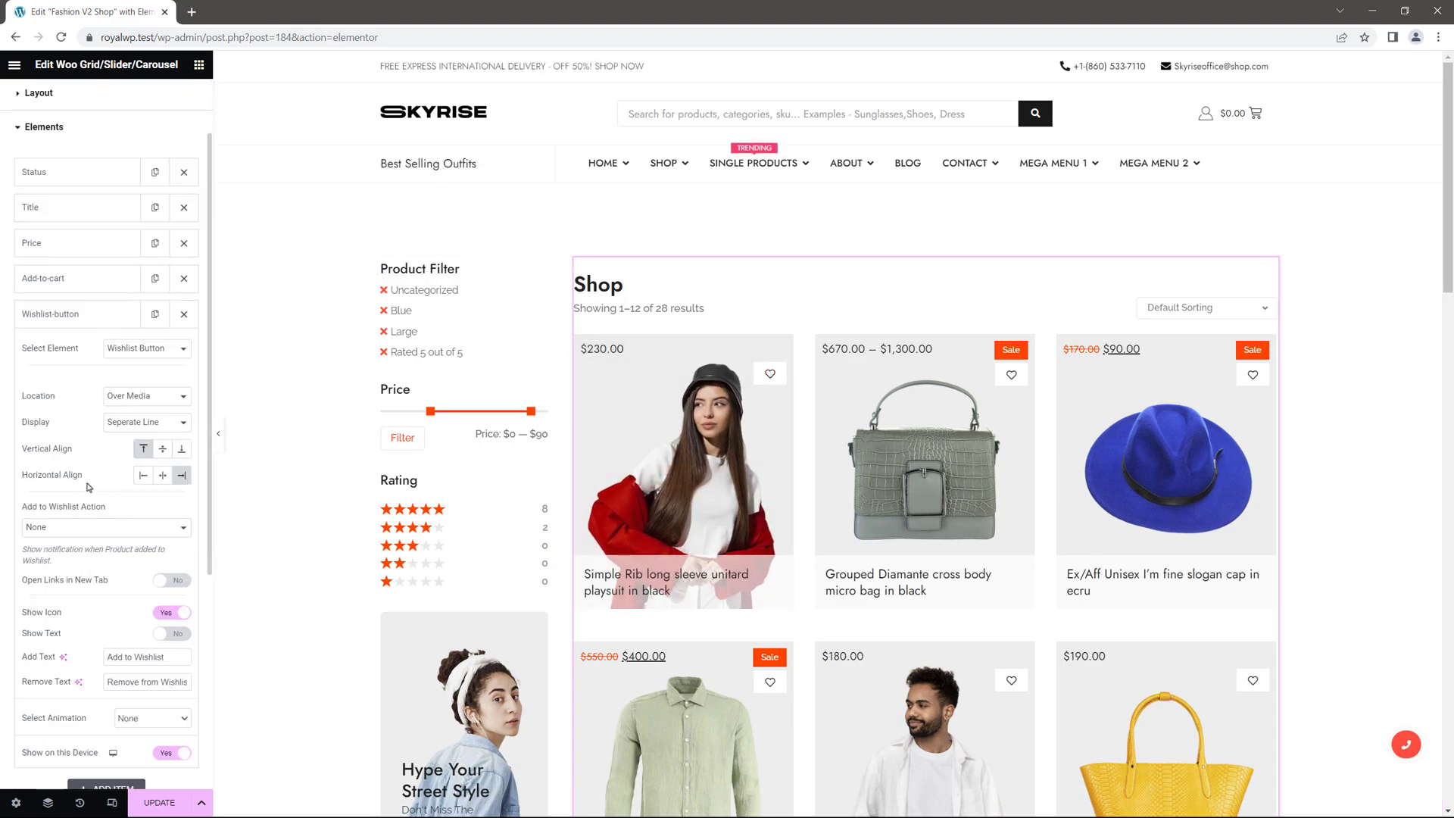
click(106, 527)
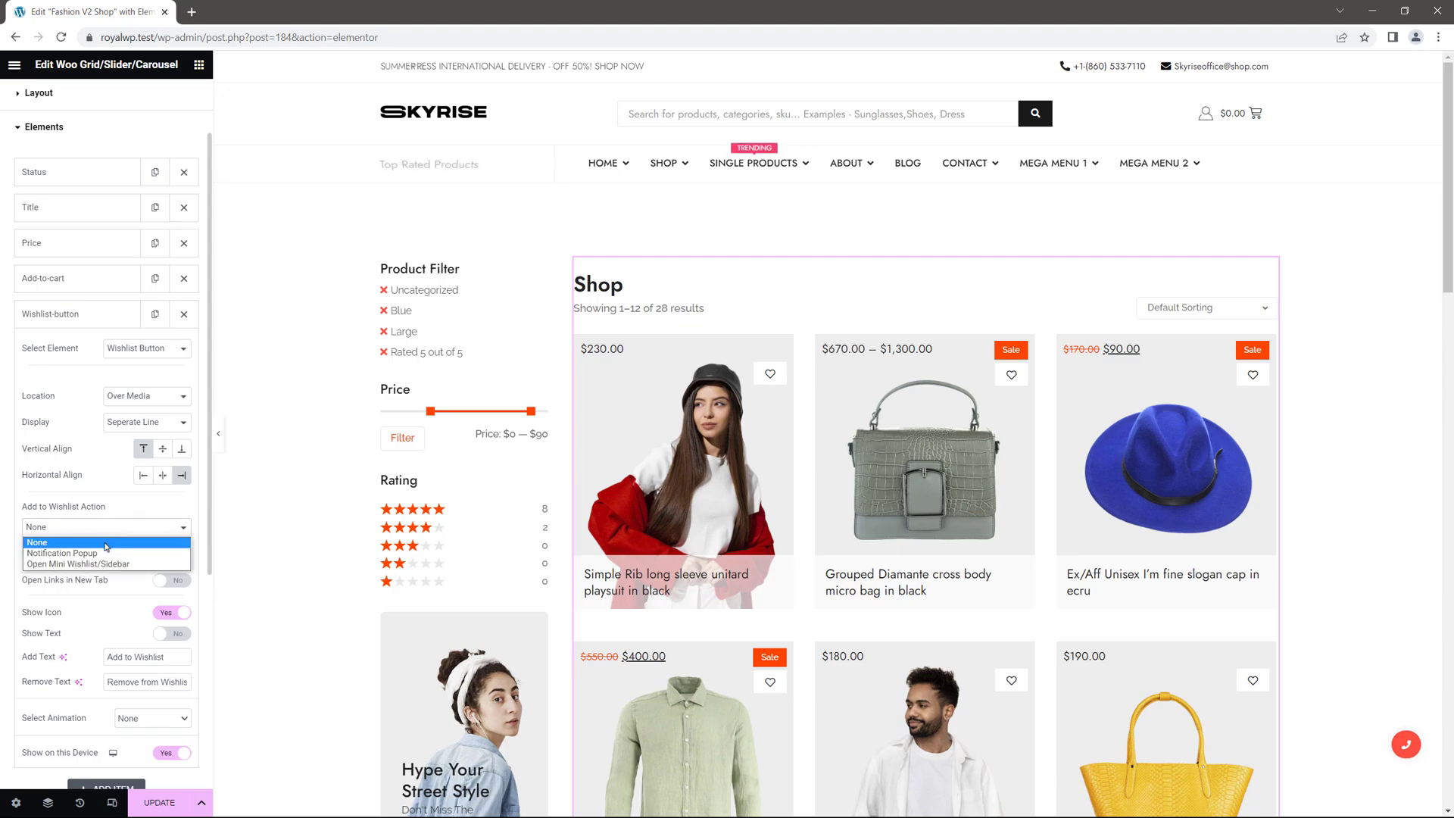
click(103, 558)
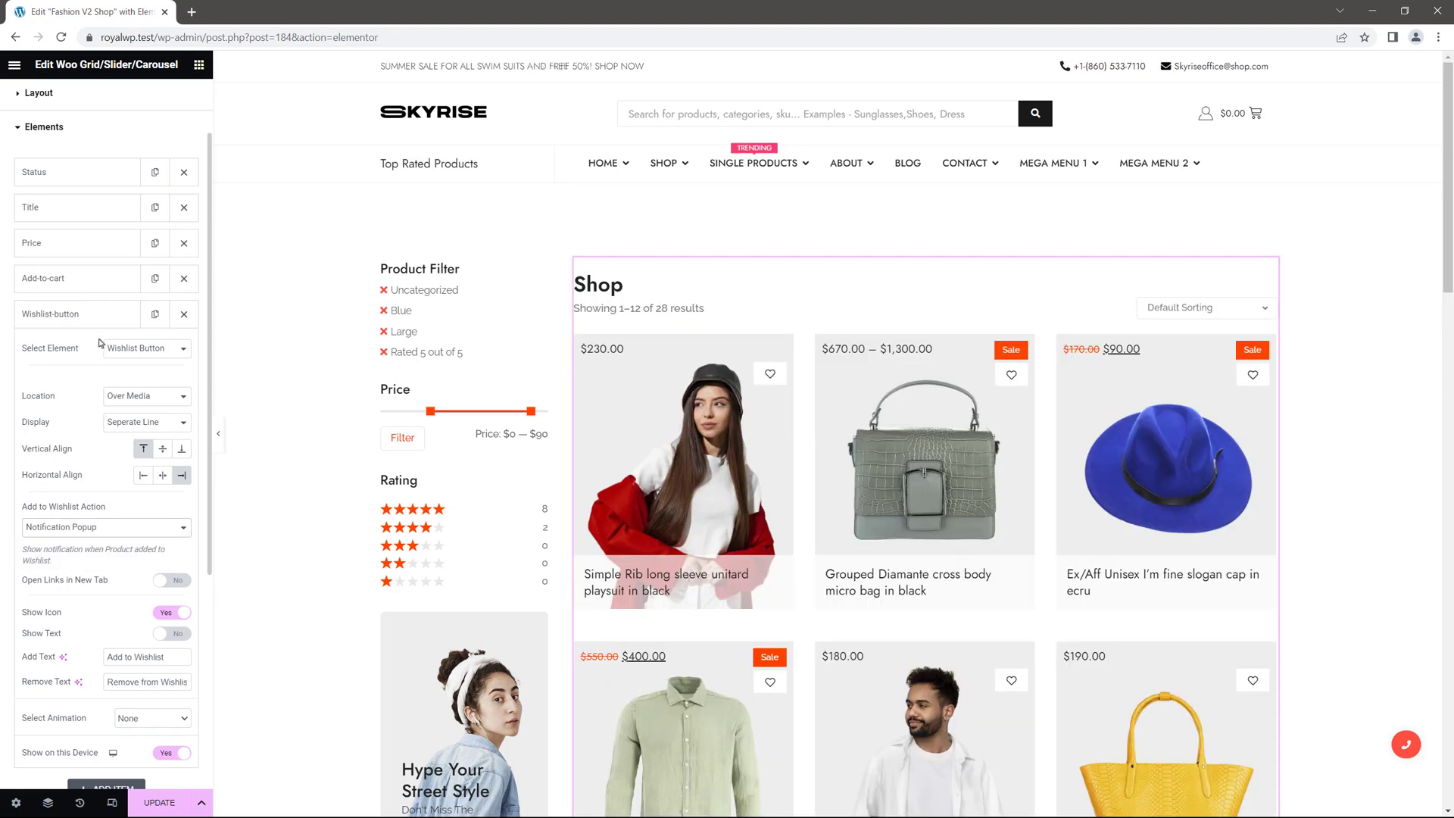
Add a Compare Button item to the Woo Grid, placed Over Media at Top/Right.
click(98, 316)
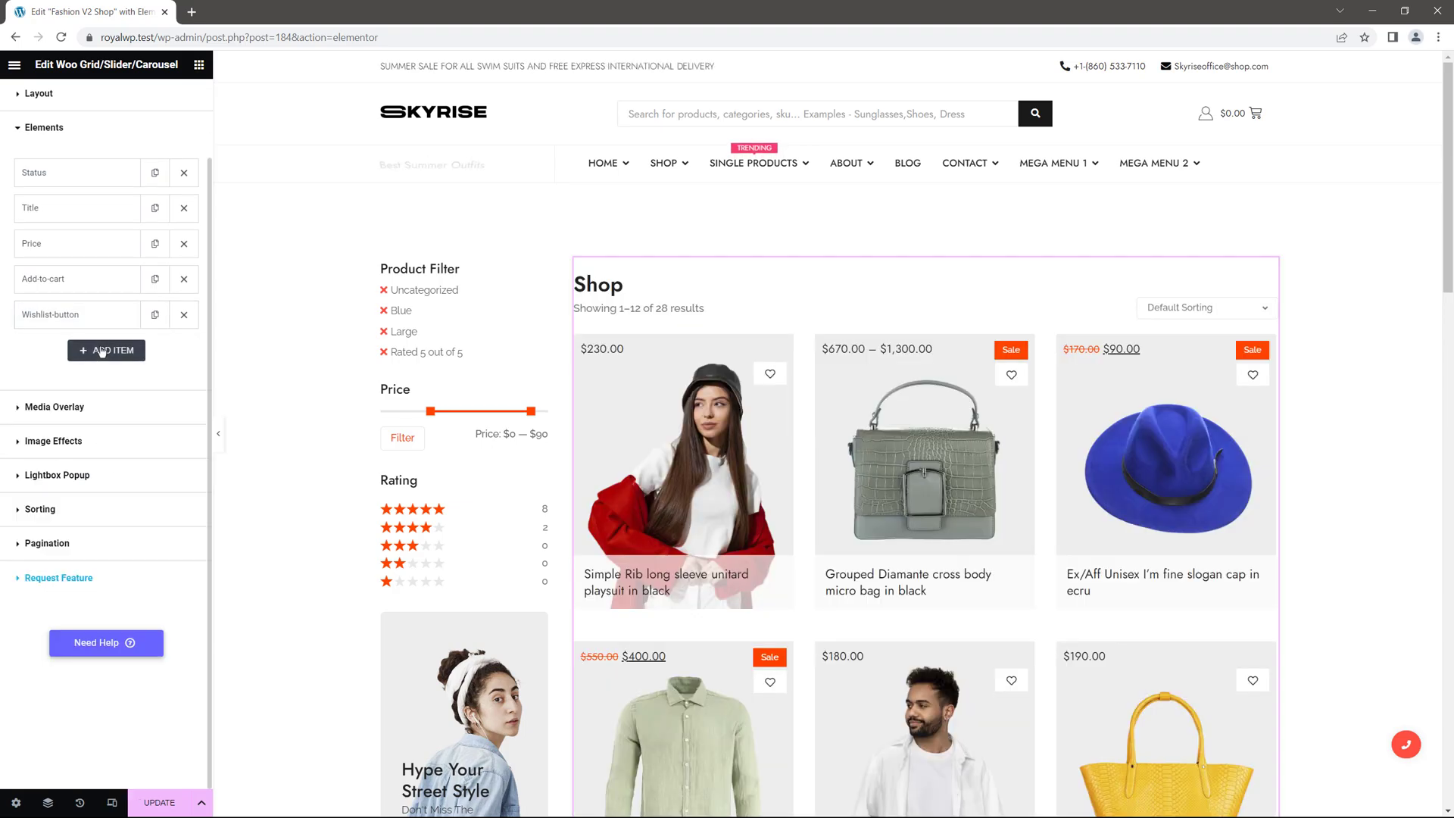
click(102, 350)
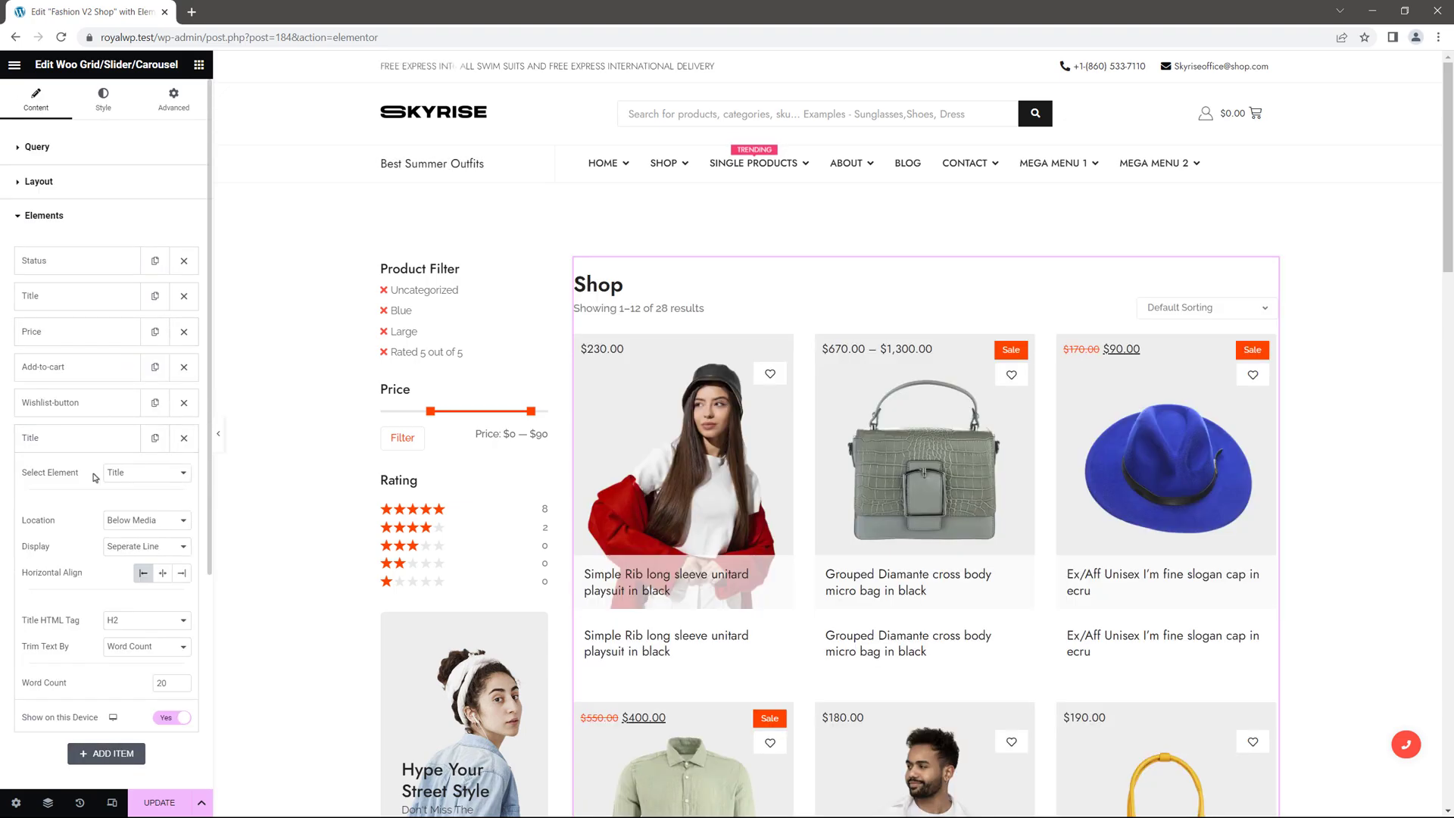
click(135, 473)
click(137, 598)
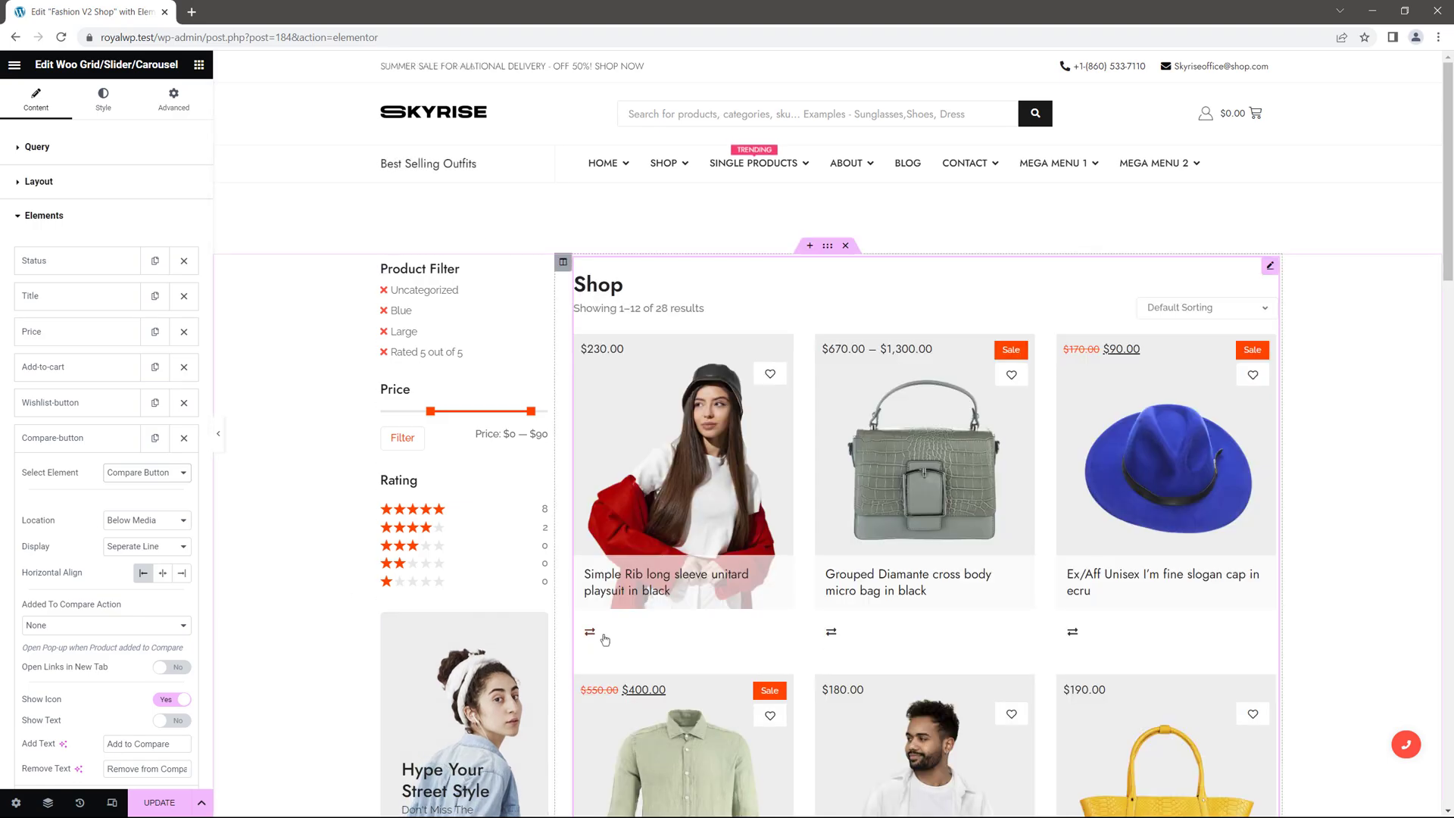
click(141, 522)
click(130, 546)
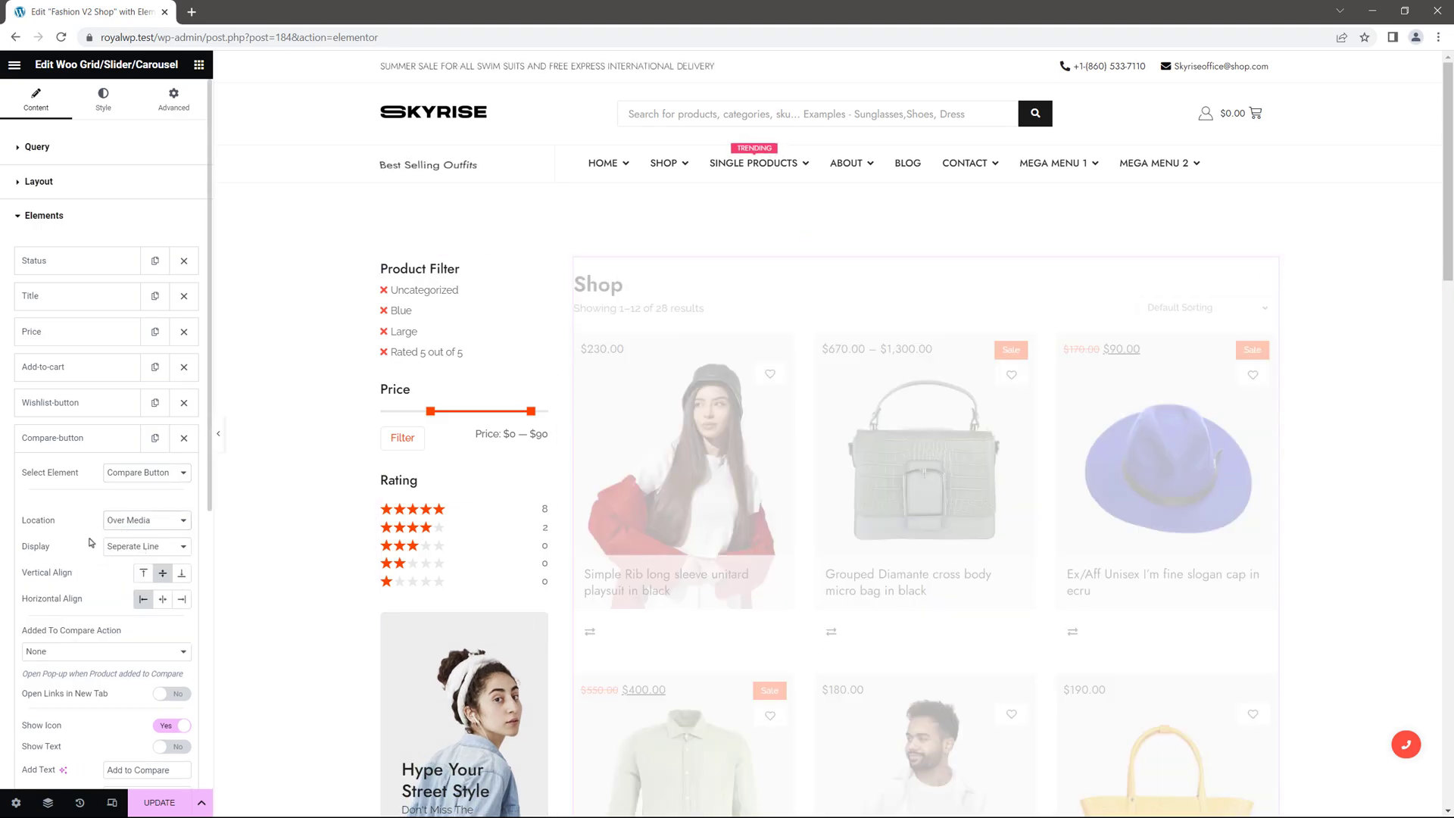
click(144, 574)
click(182, 599)
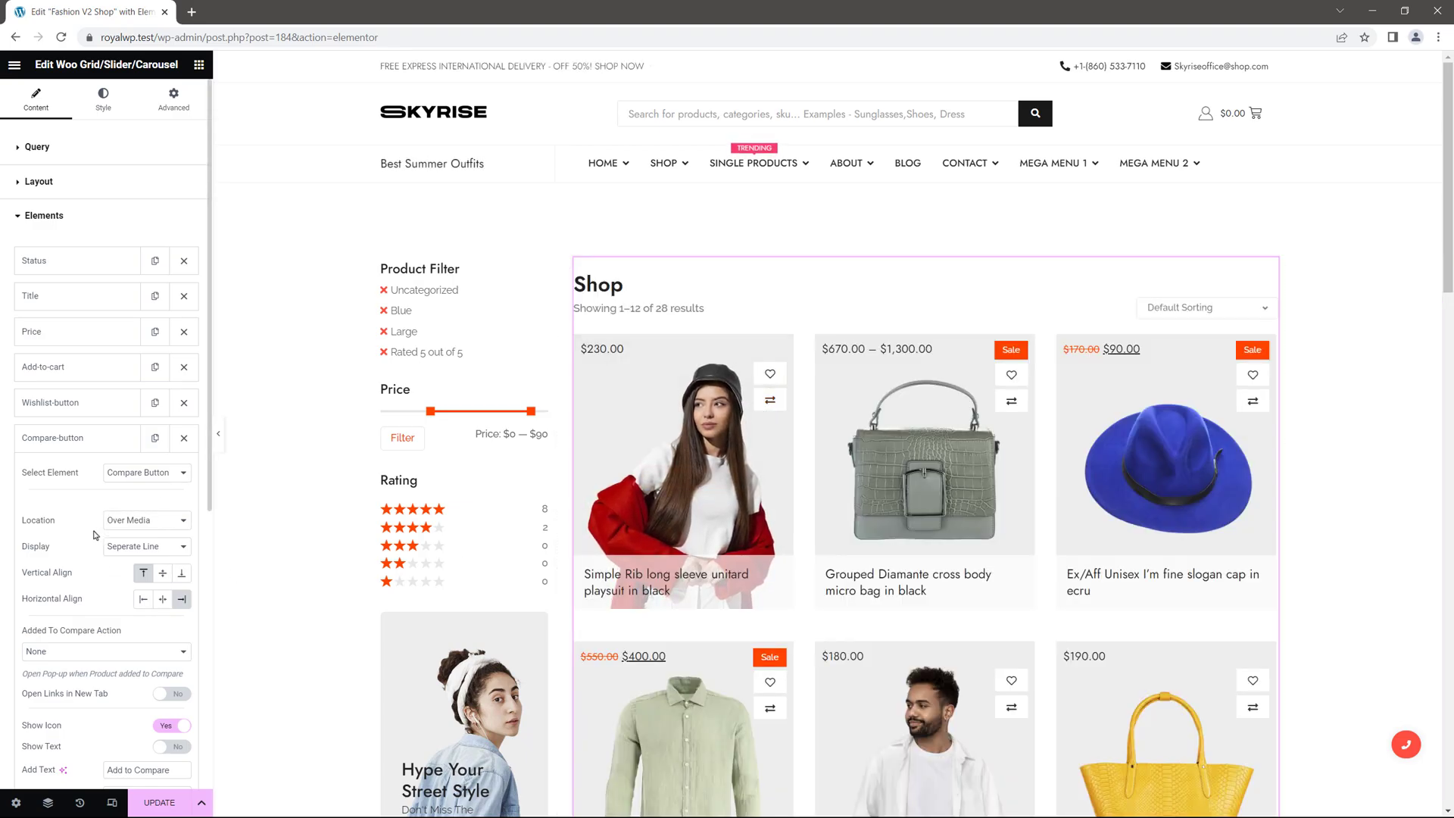
Set the compare action to Notification Popup and update the template.
click(115, 653)
click(114, 678)
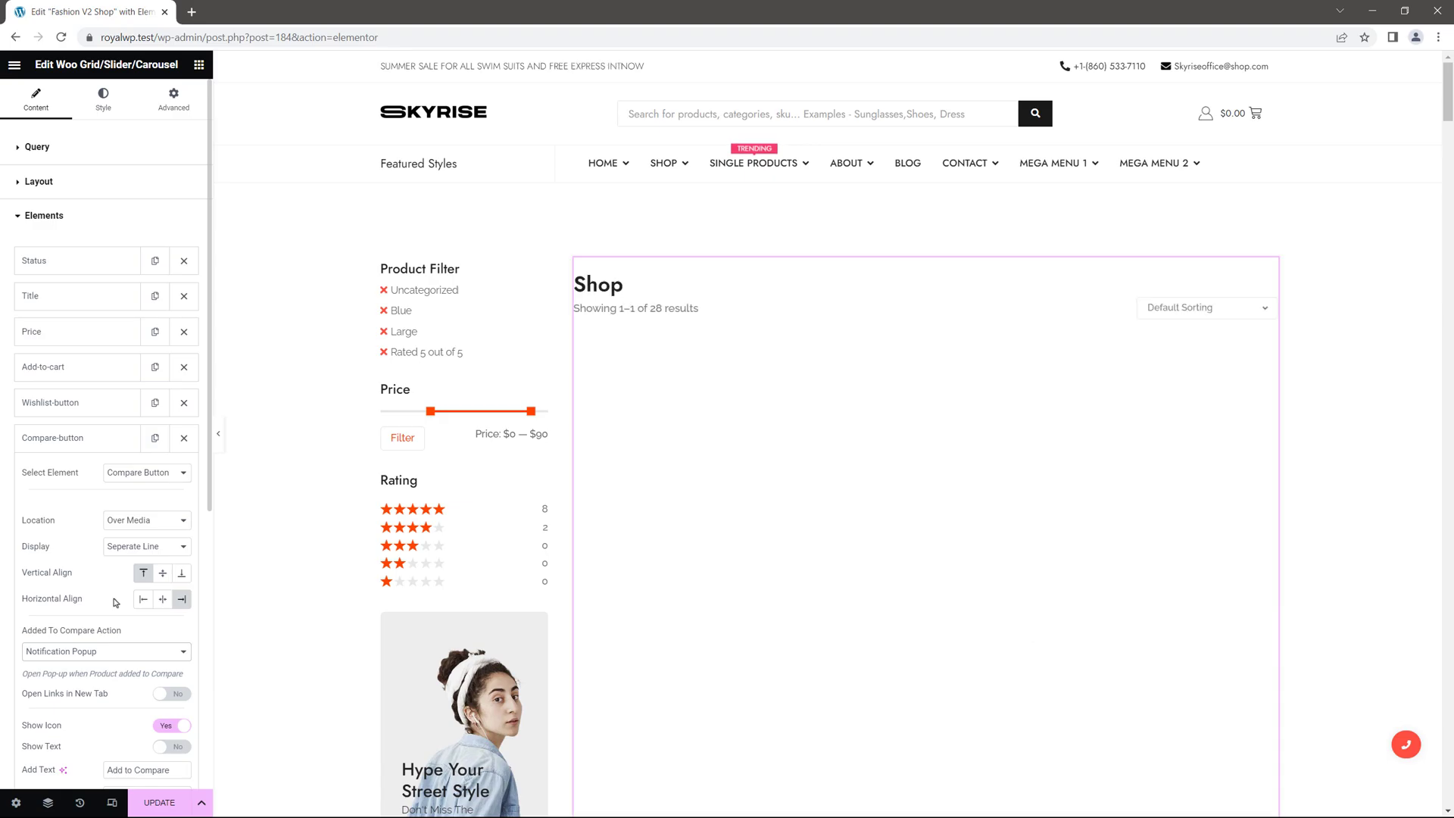
click(76, 438)
click(158, 803)
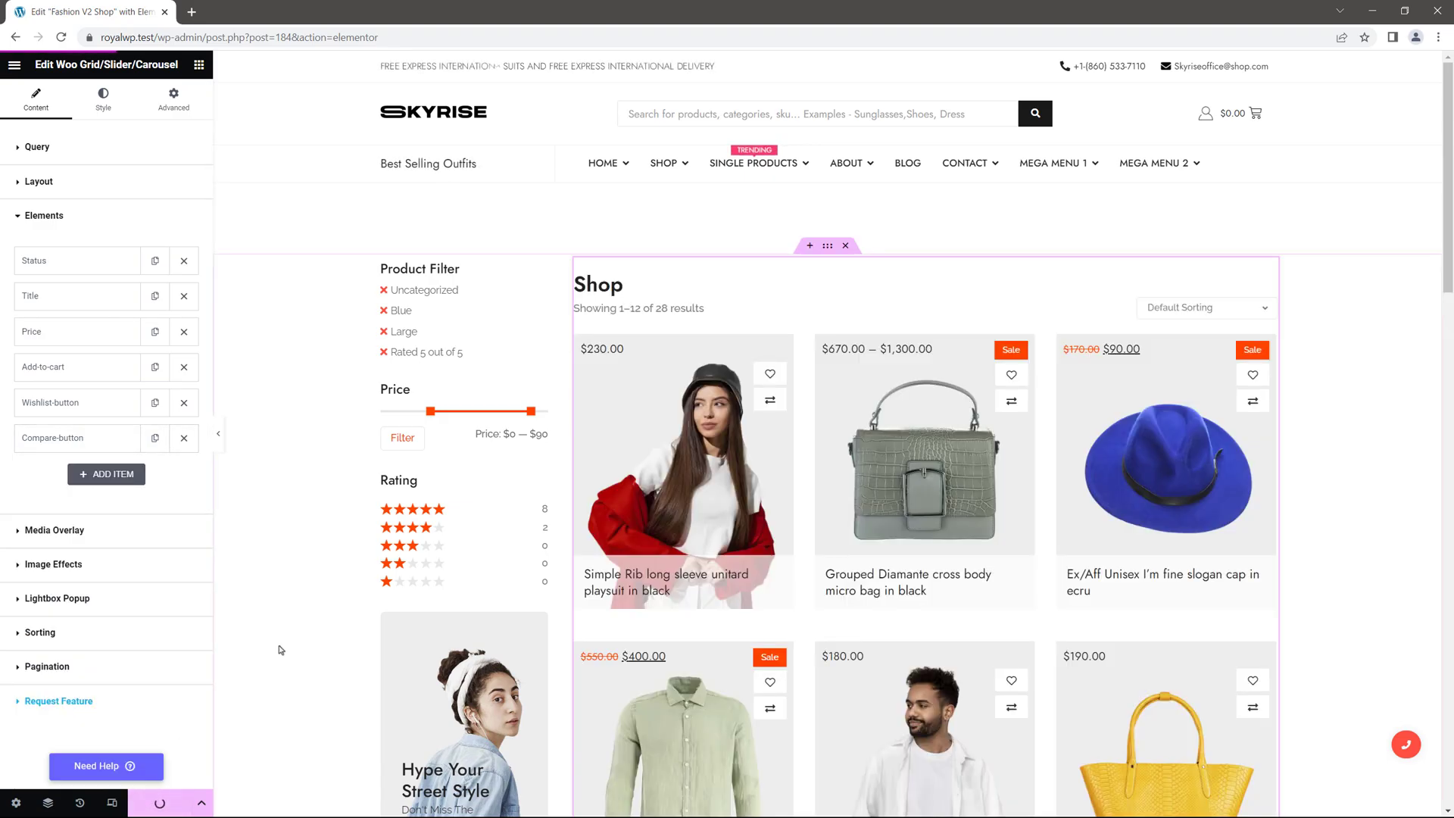
Create a new page titled 'My Wishlist' and open it in Elementor.
click(14, 67)
click(114, 280)
mouse_move(76, 232)
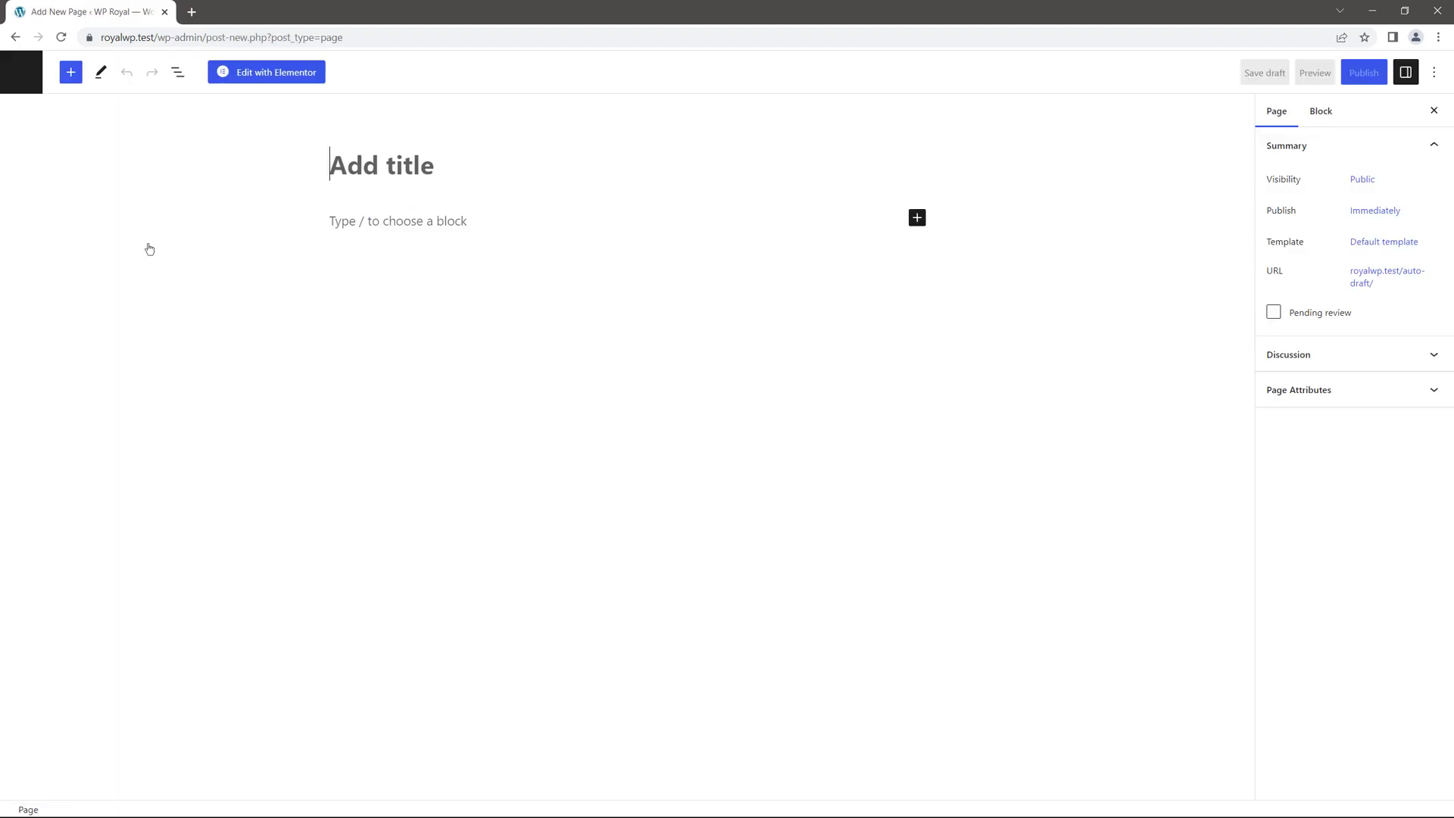
text(My Wishlist)
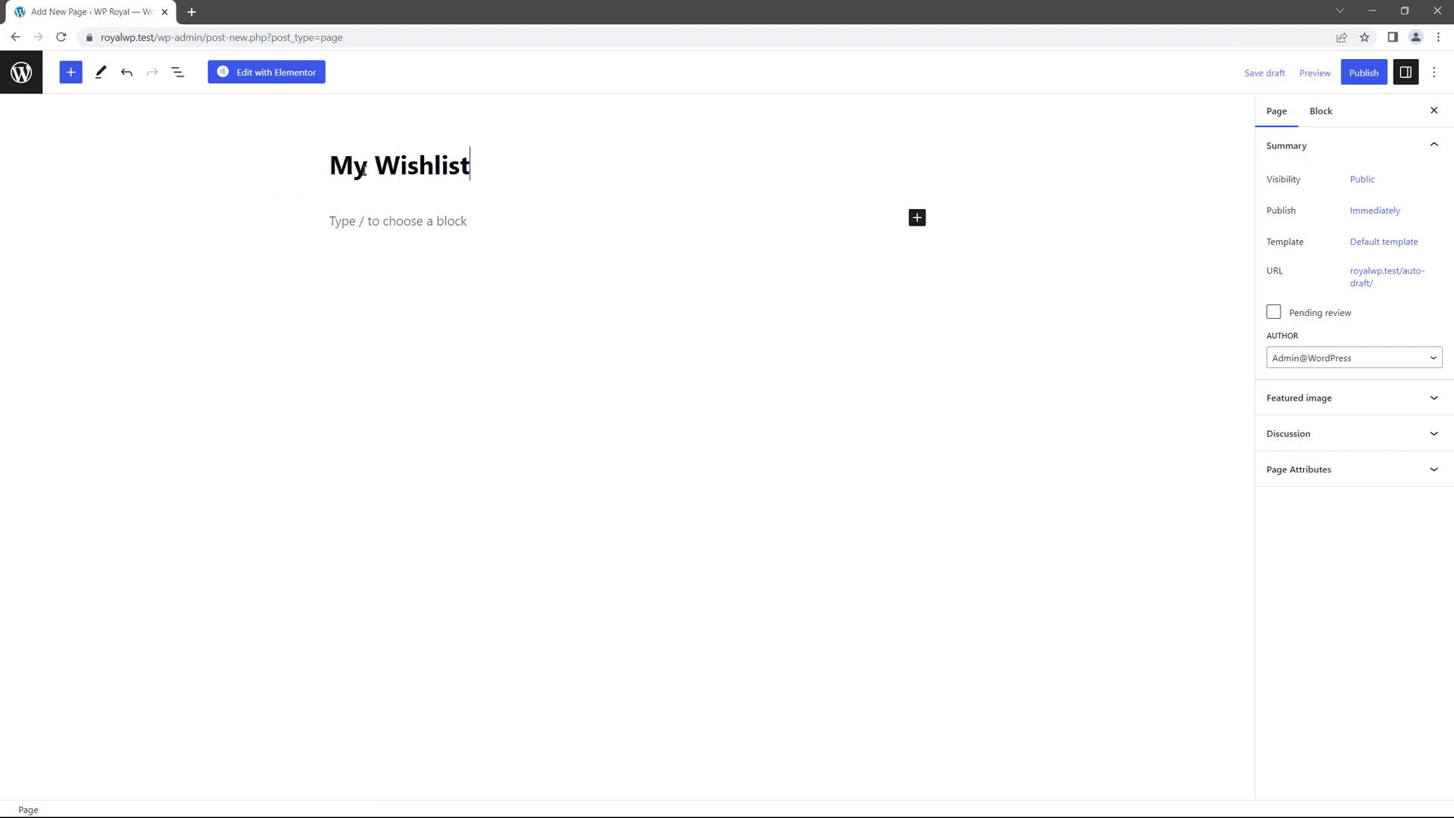
click(271, 73)
Add the Wishlist Table widget to the My Wishlist page and publish it.
click(199, 66)
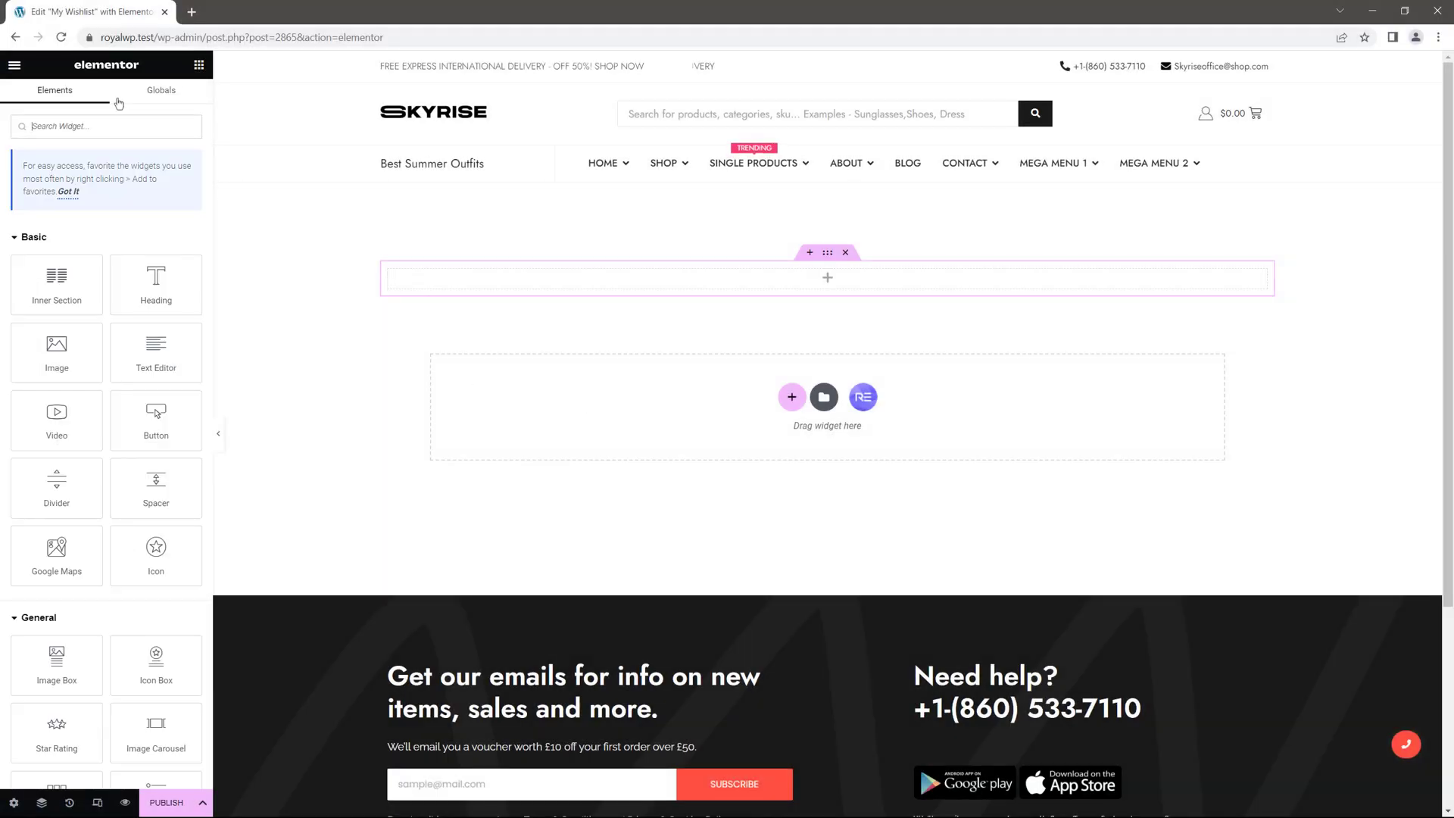
click(90, 126)
text(wish)
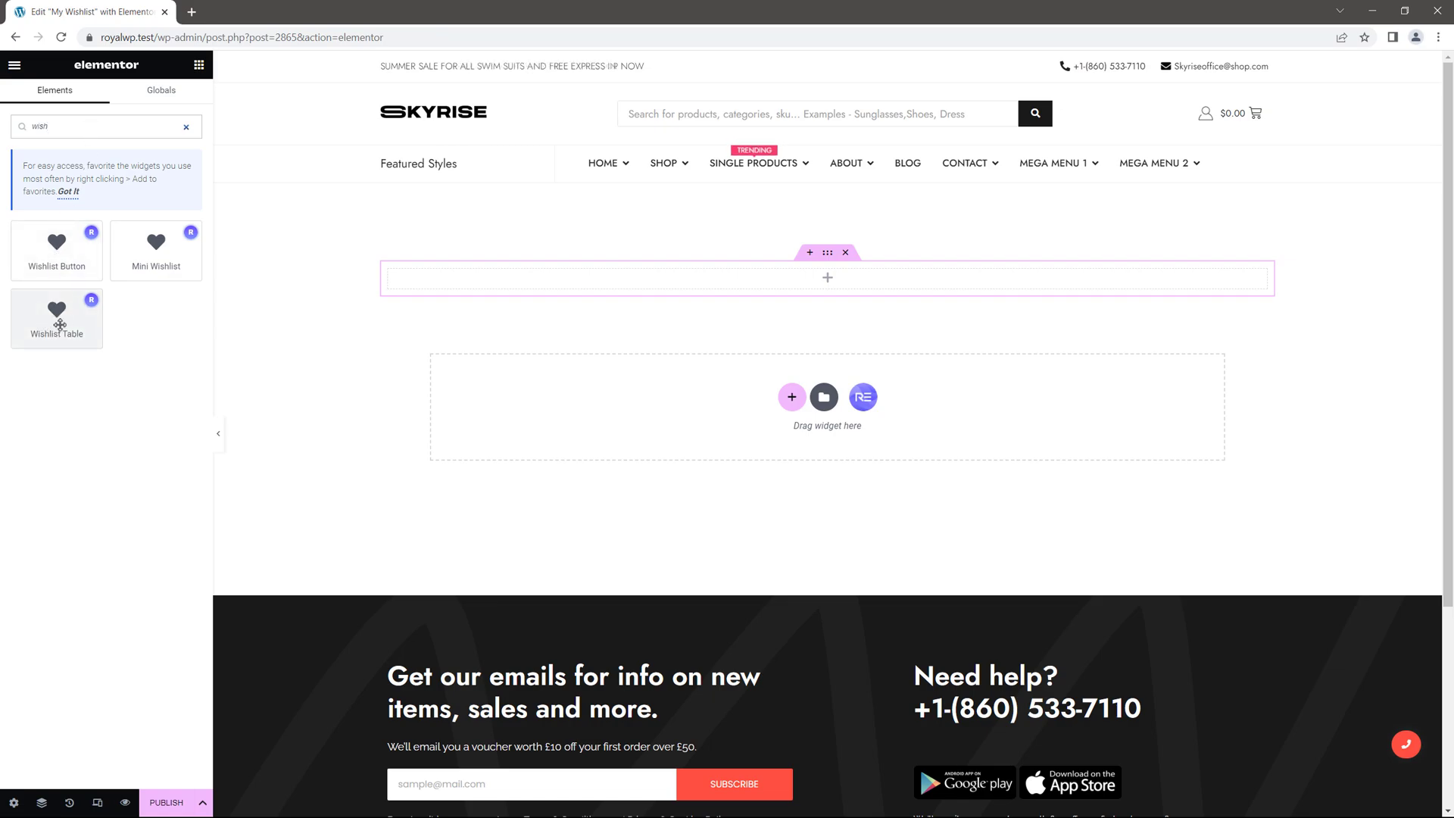
drag(59, 324, 804, 286)
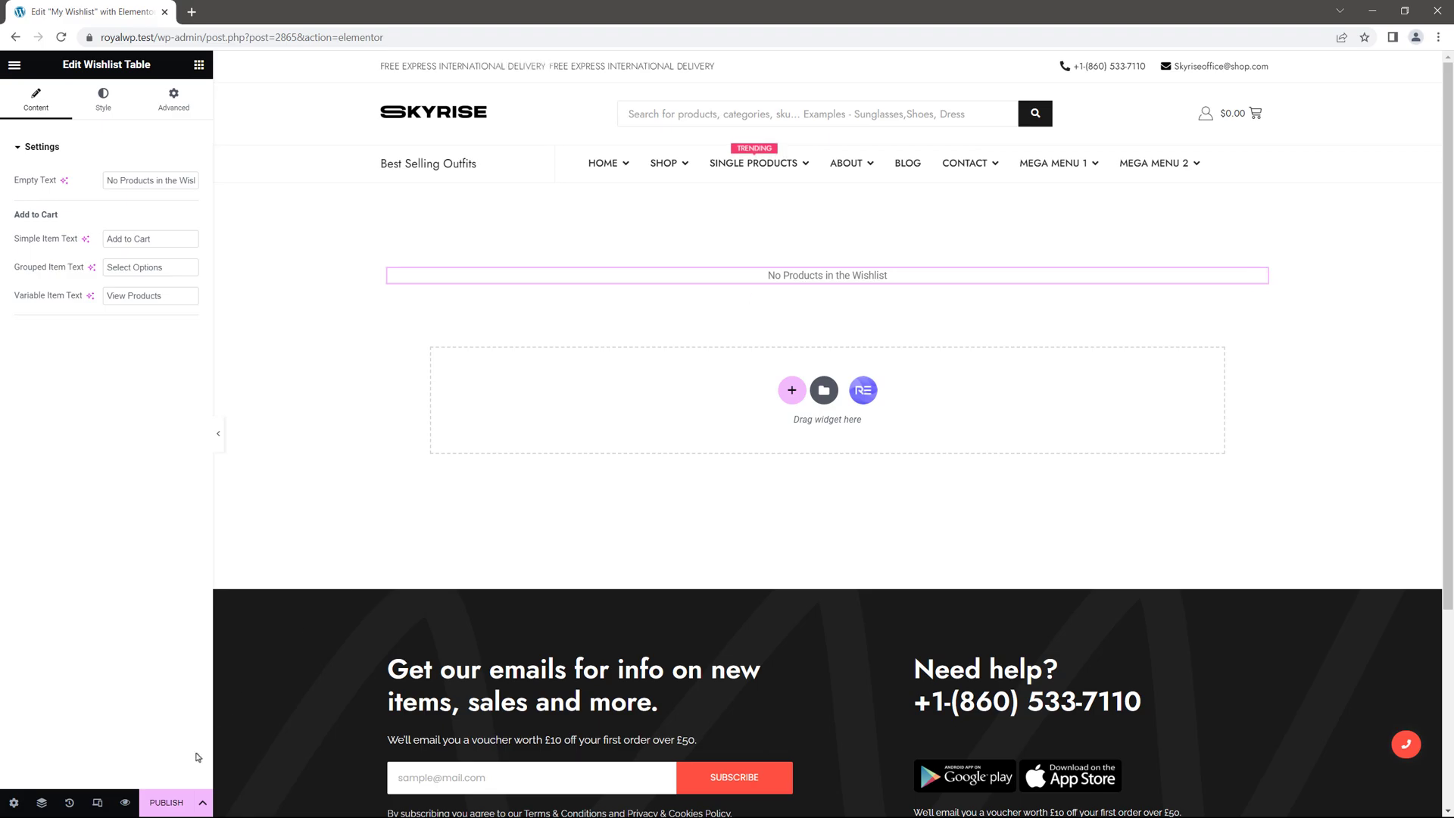
click(163, 802)
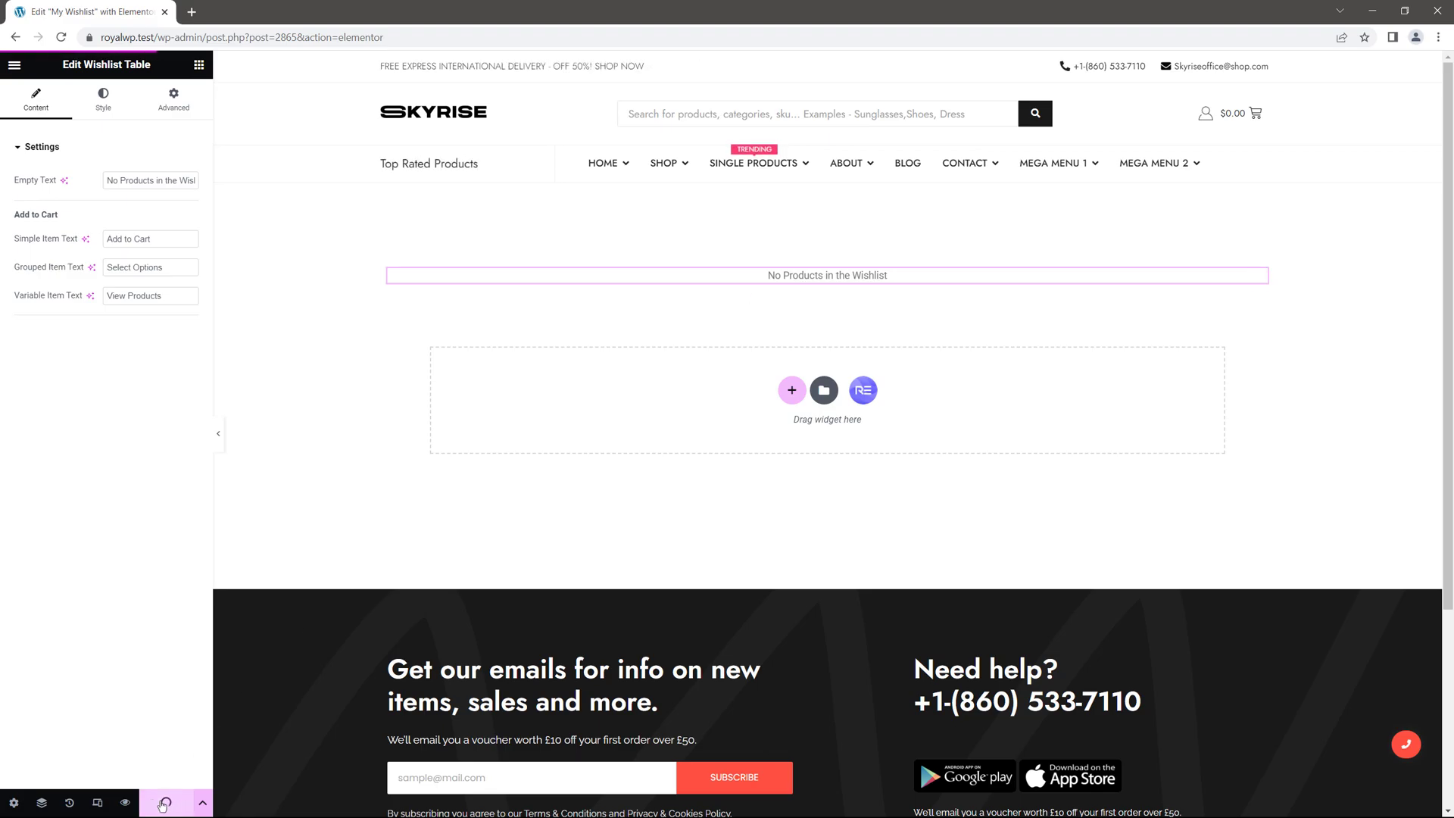
click(13, 64)
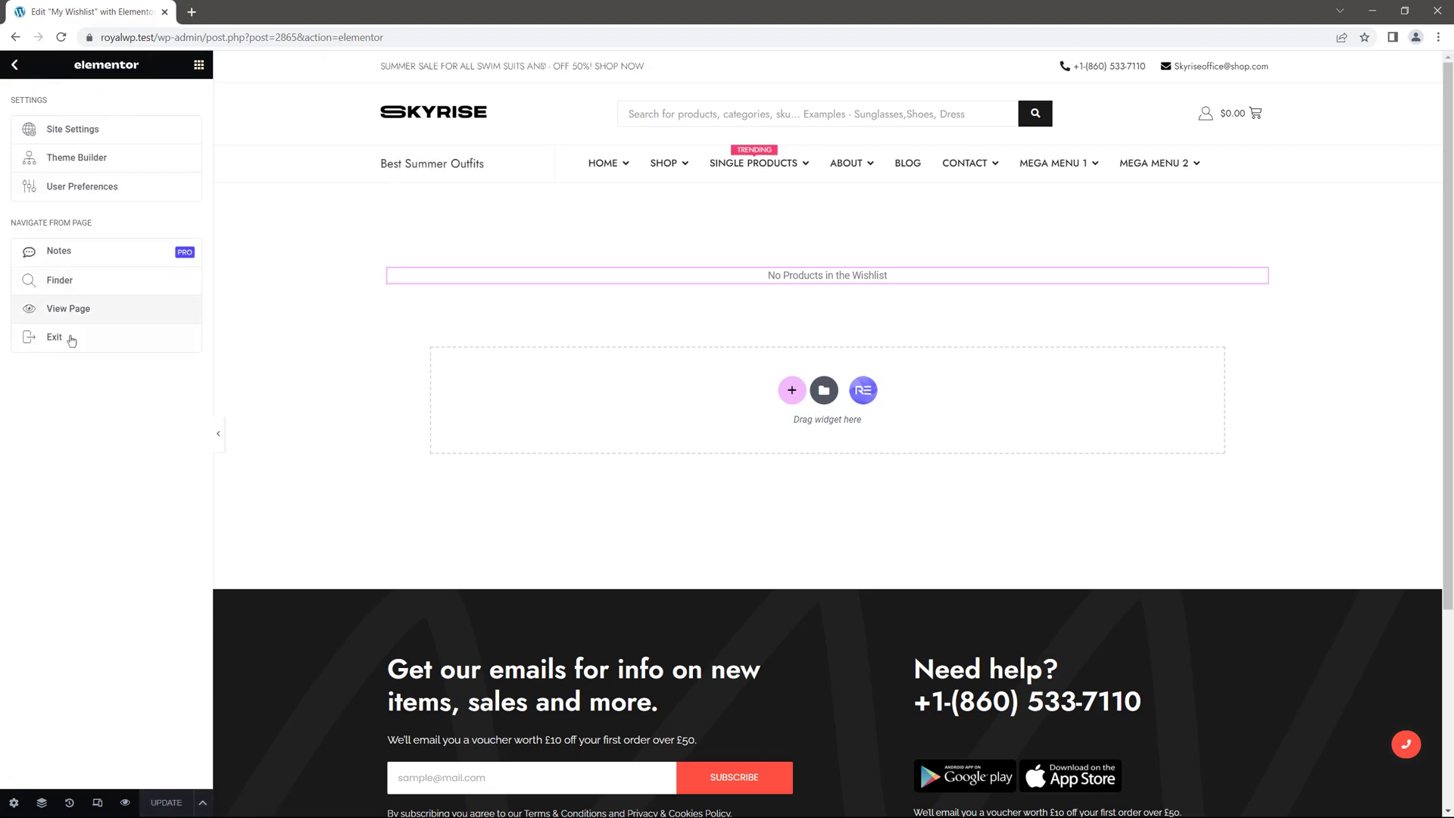
Exit Elementor and start a new WordPress page titled 'Compare'.
click(73, 343)
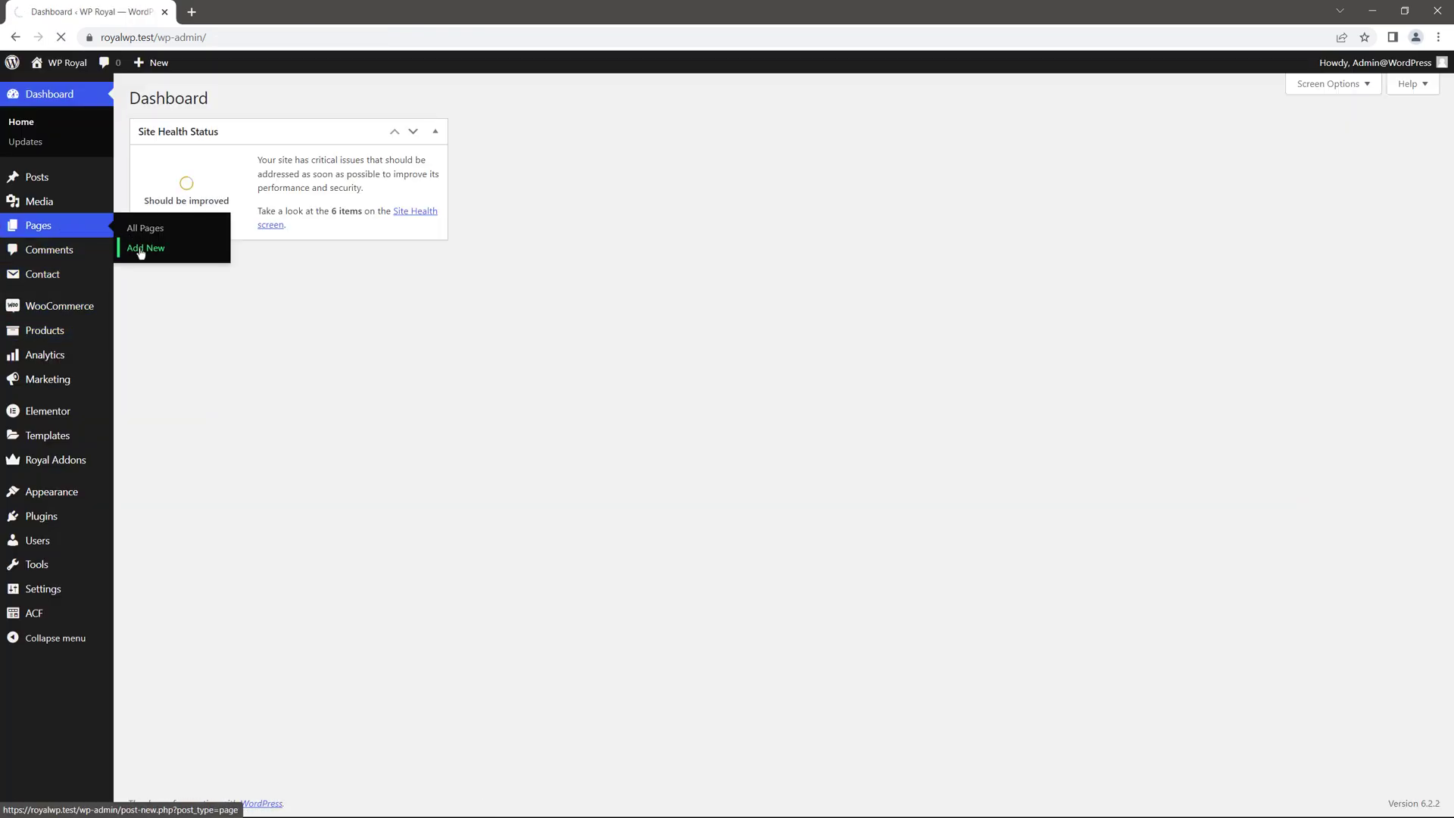
click(140, 250)
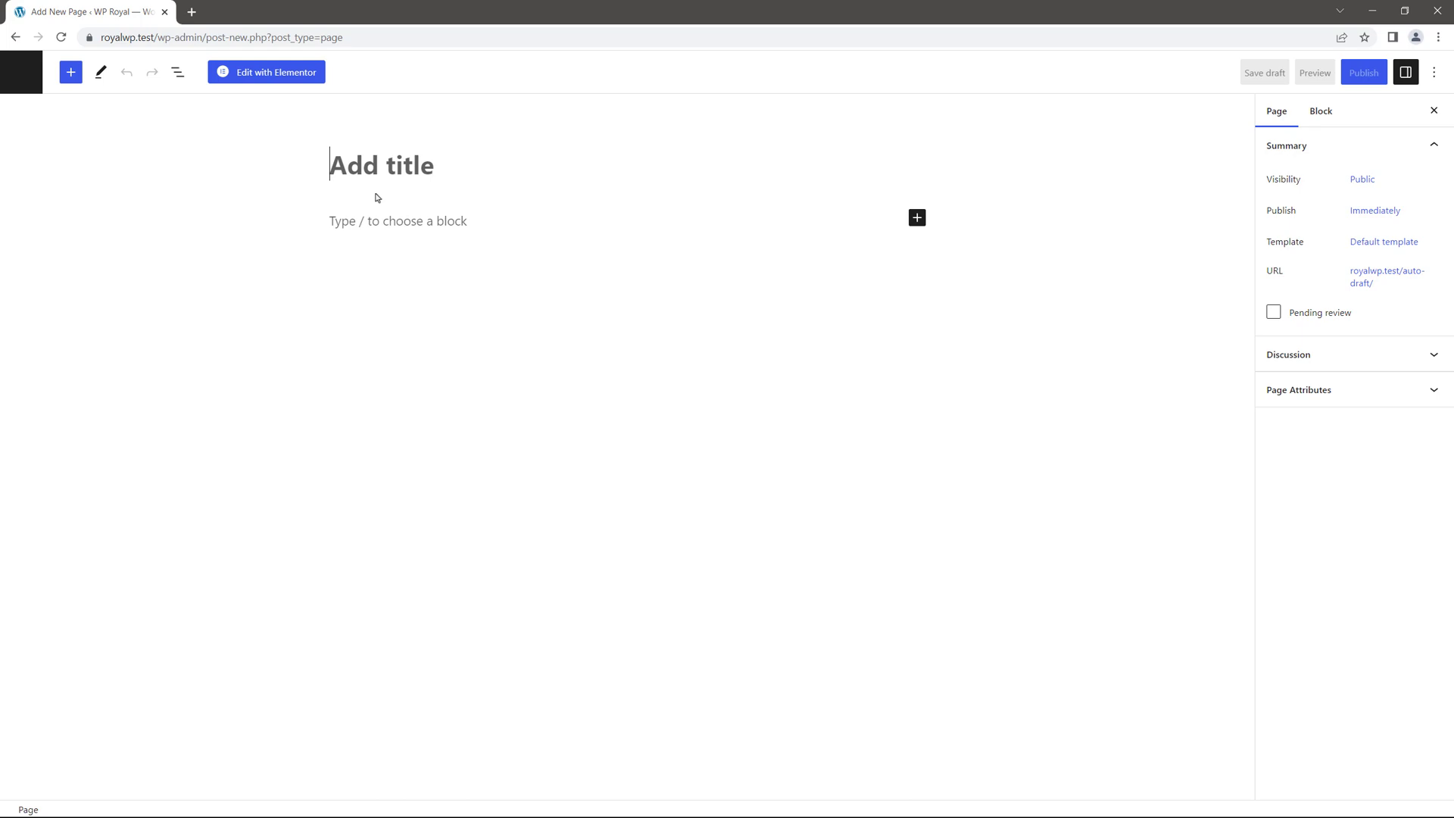
text(Compare)
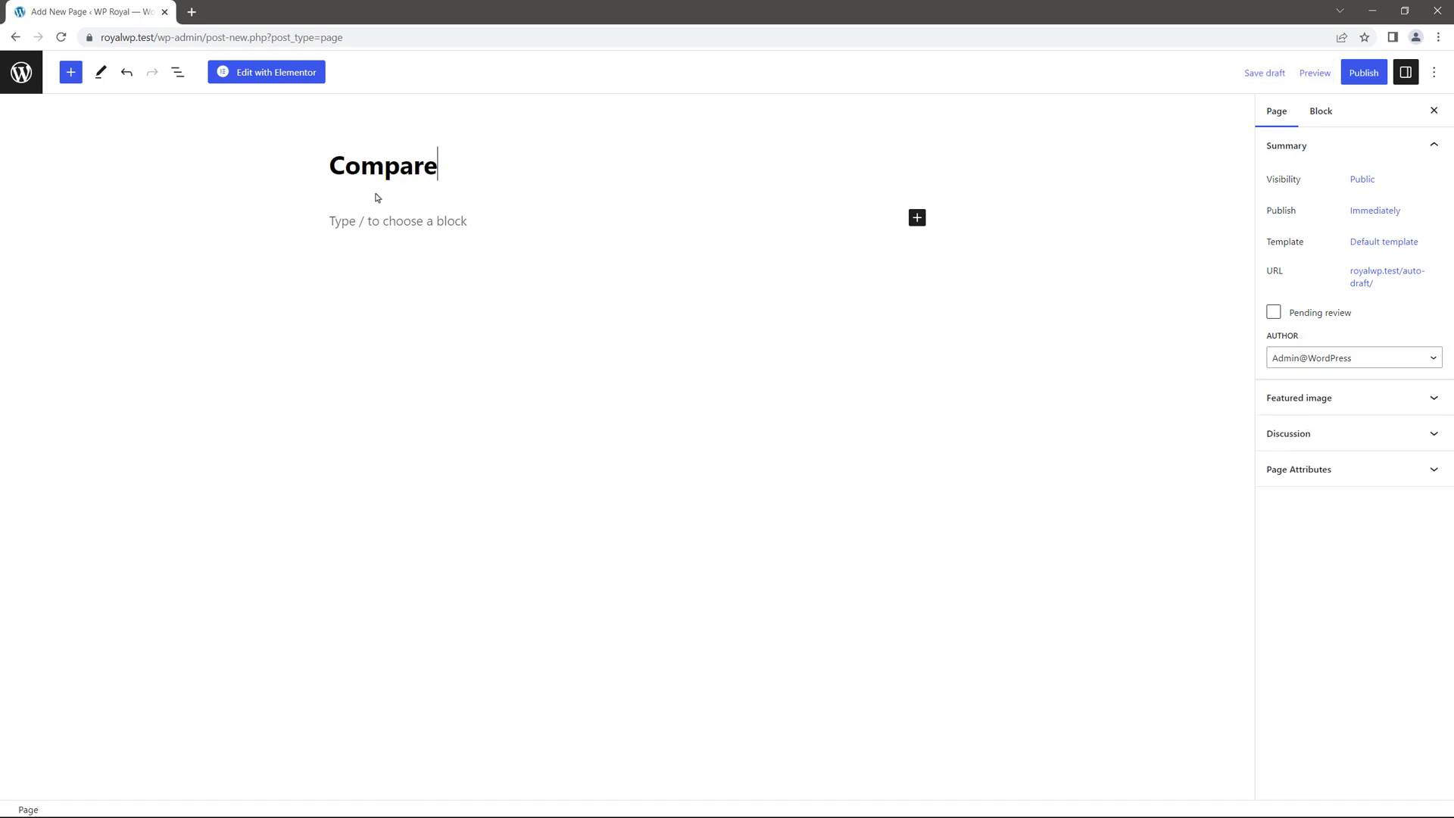
Drop the Compare Table widget onto the Compare page, publish, and exit to the dashboard.
click(267, 72)
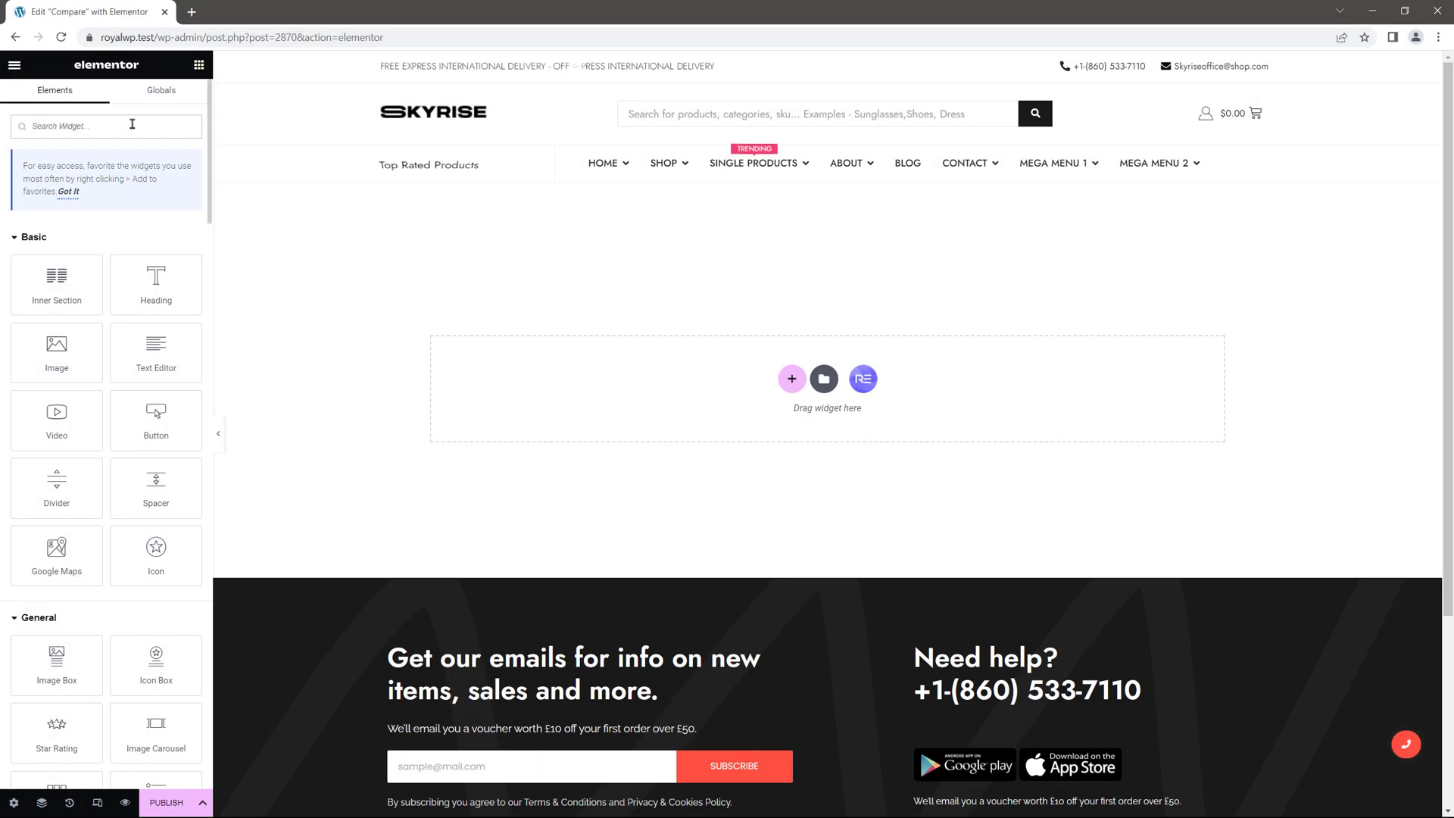
click(131, 125)
text(compare)
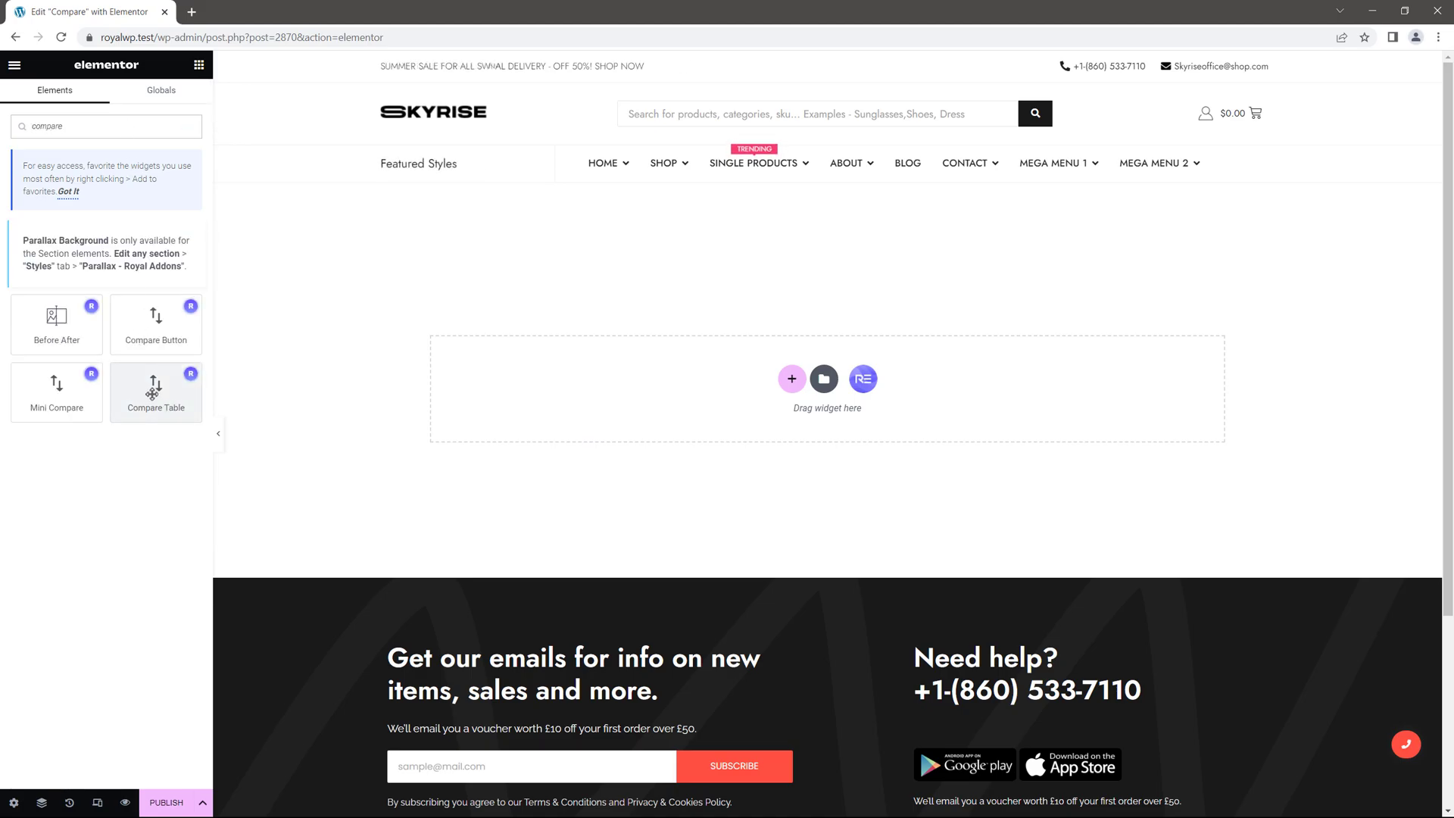
drag(155, 398, 692, 390)
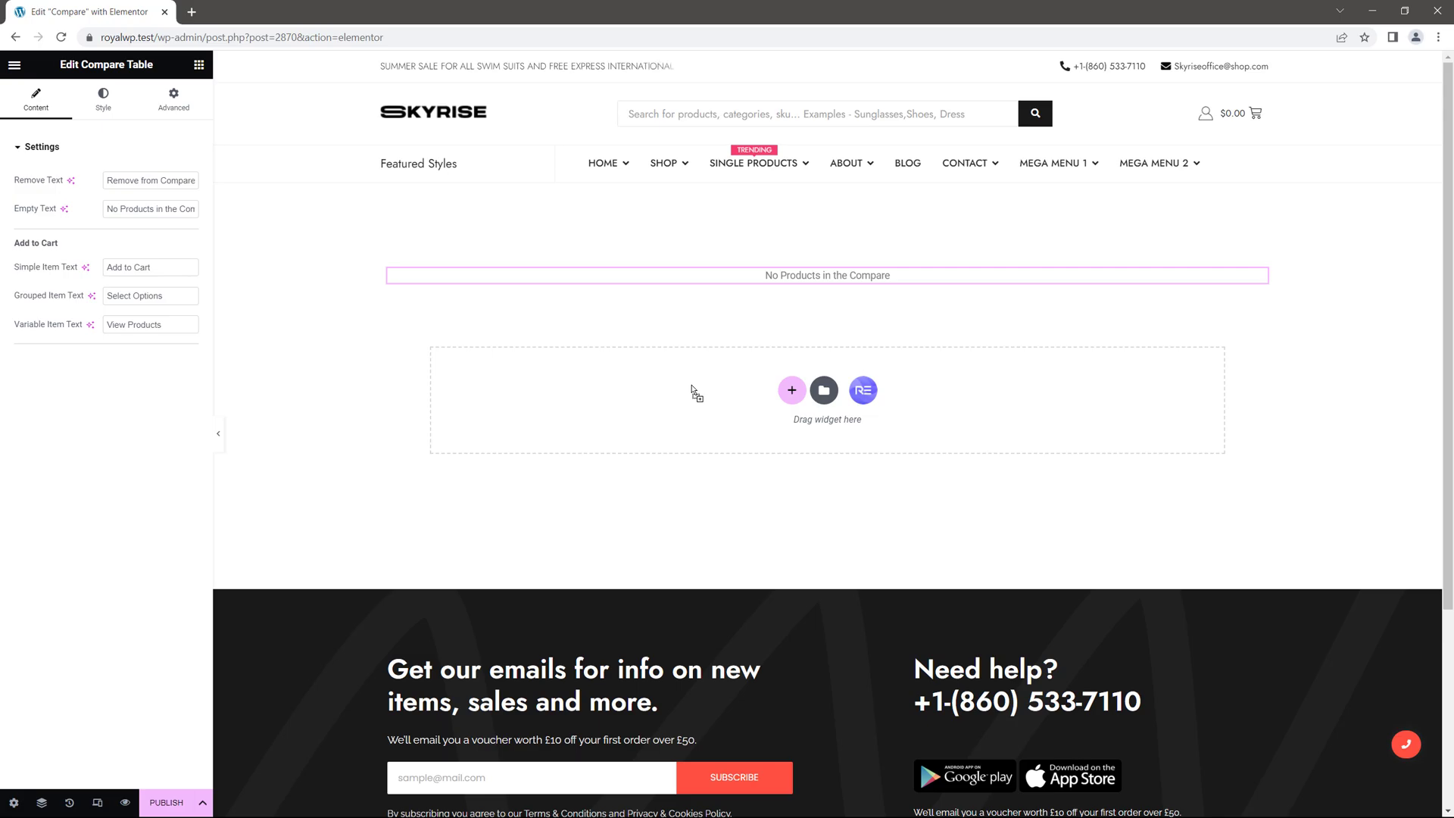
click(181, 801)
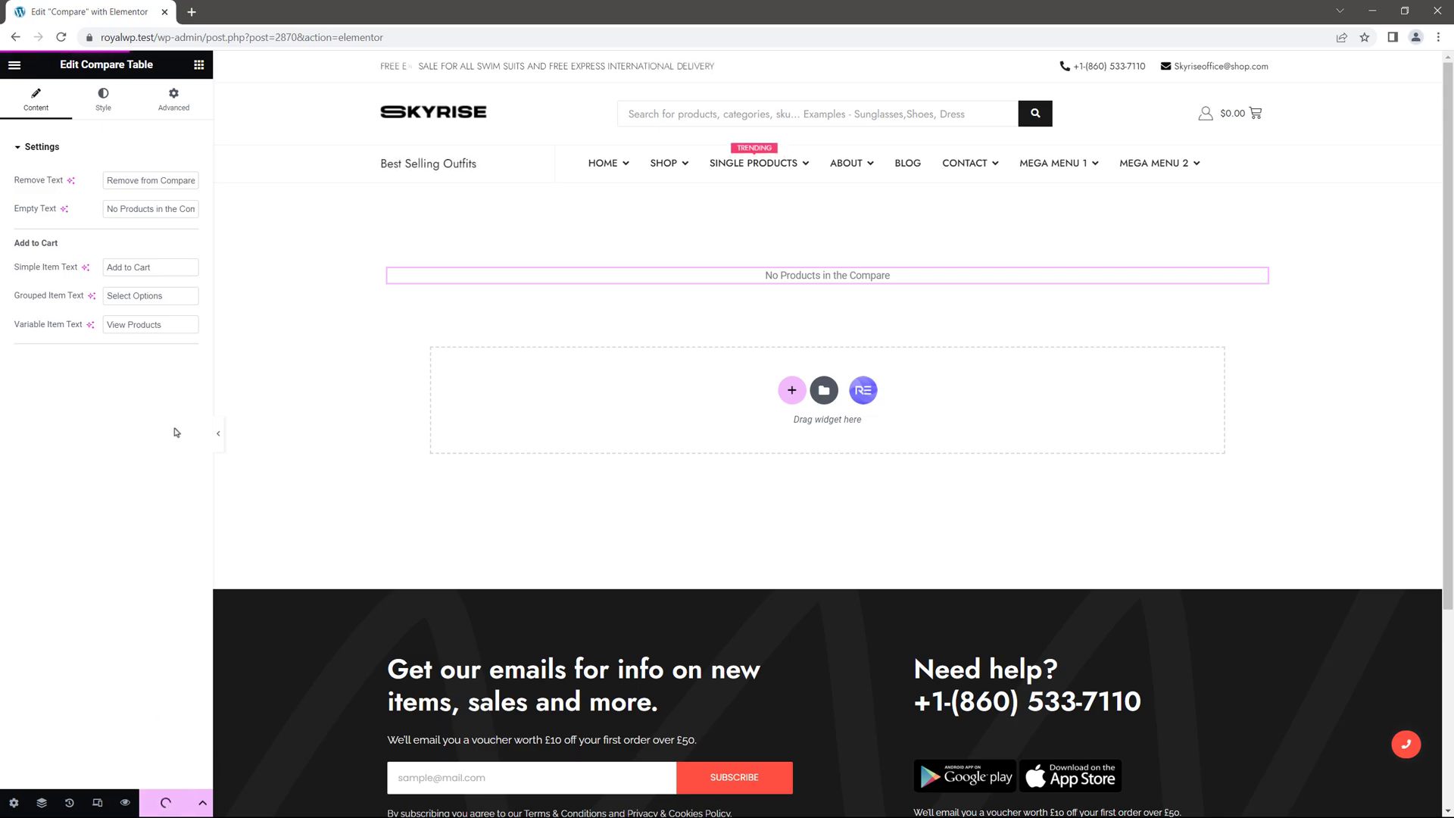
click(15, 65)
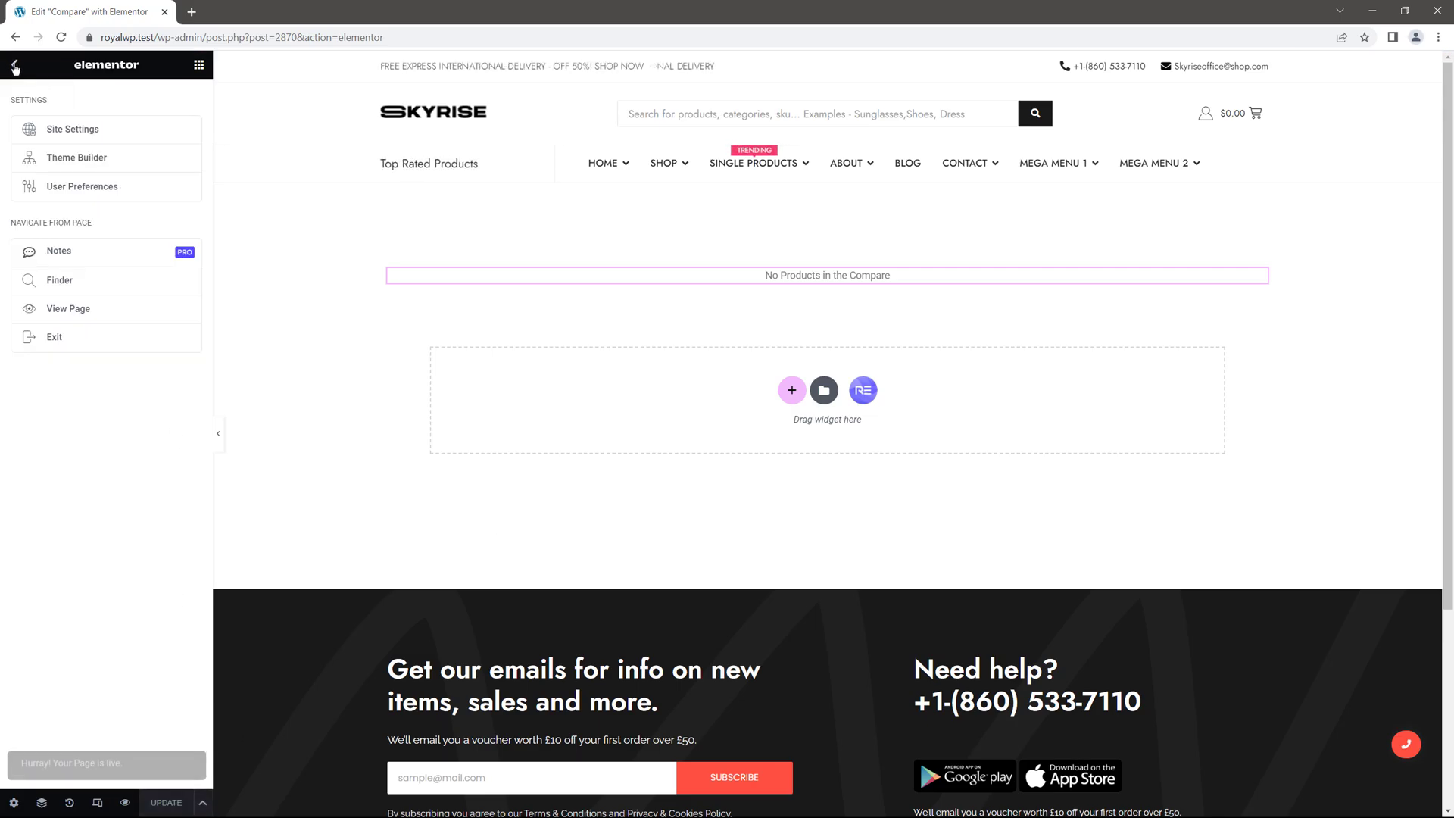
click(75, 337)
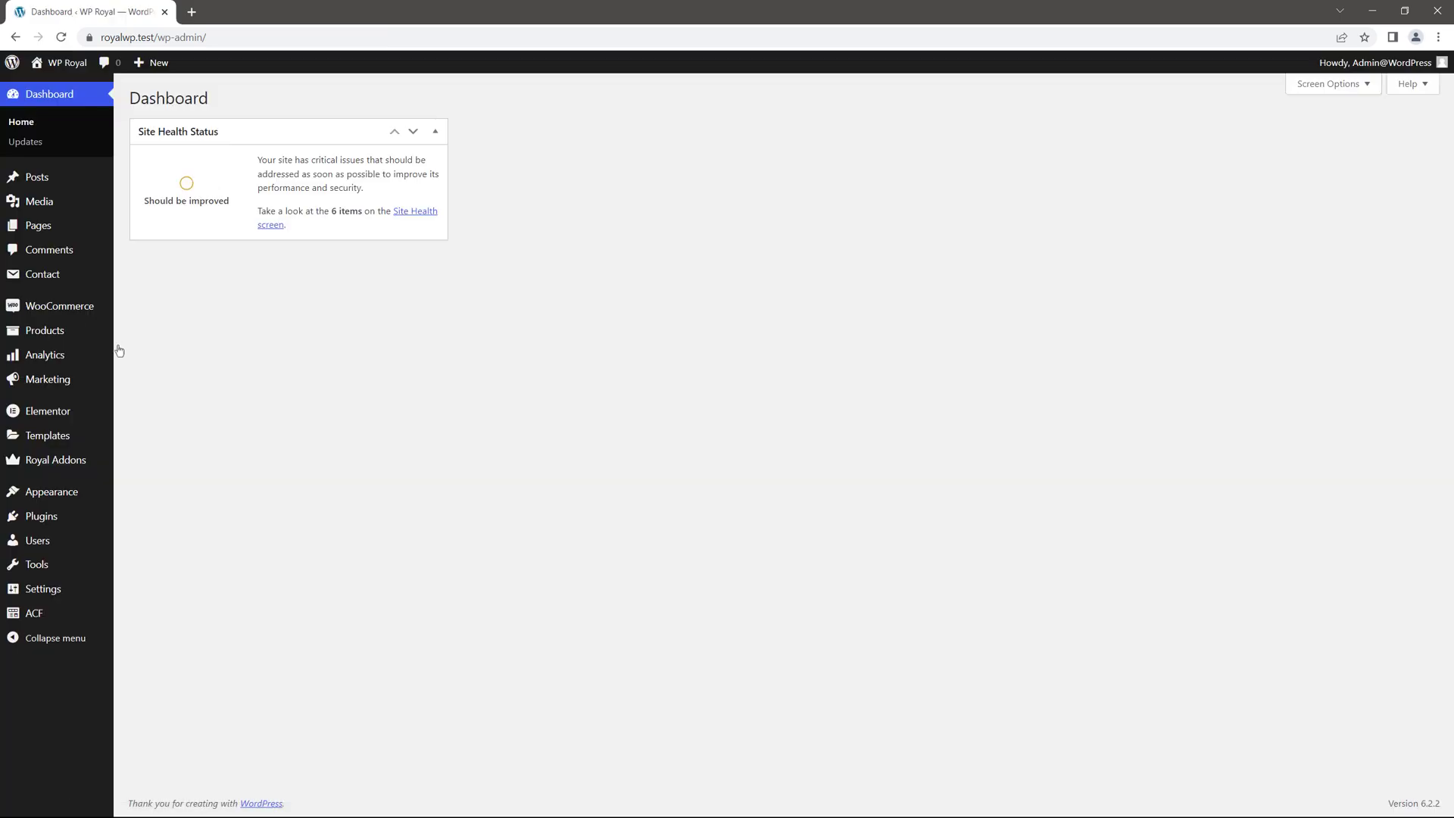
In Royal Addons settings, set Compare Page to 'Compare' and Wishlist Page to 'My Wishlist'.
click(167, 462)
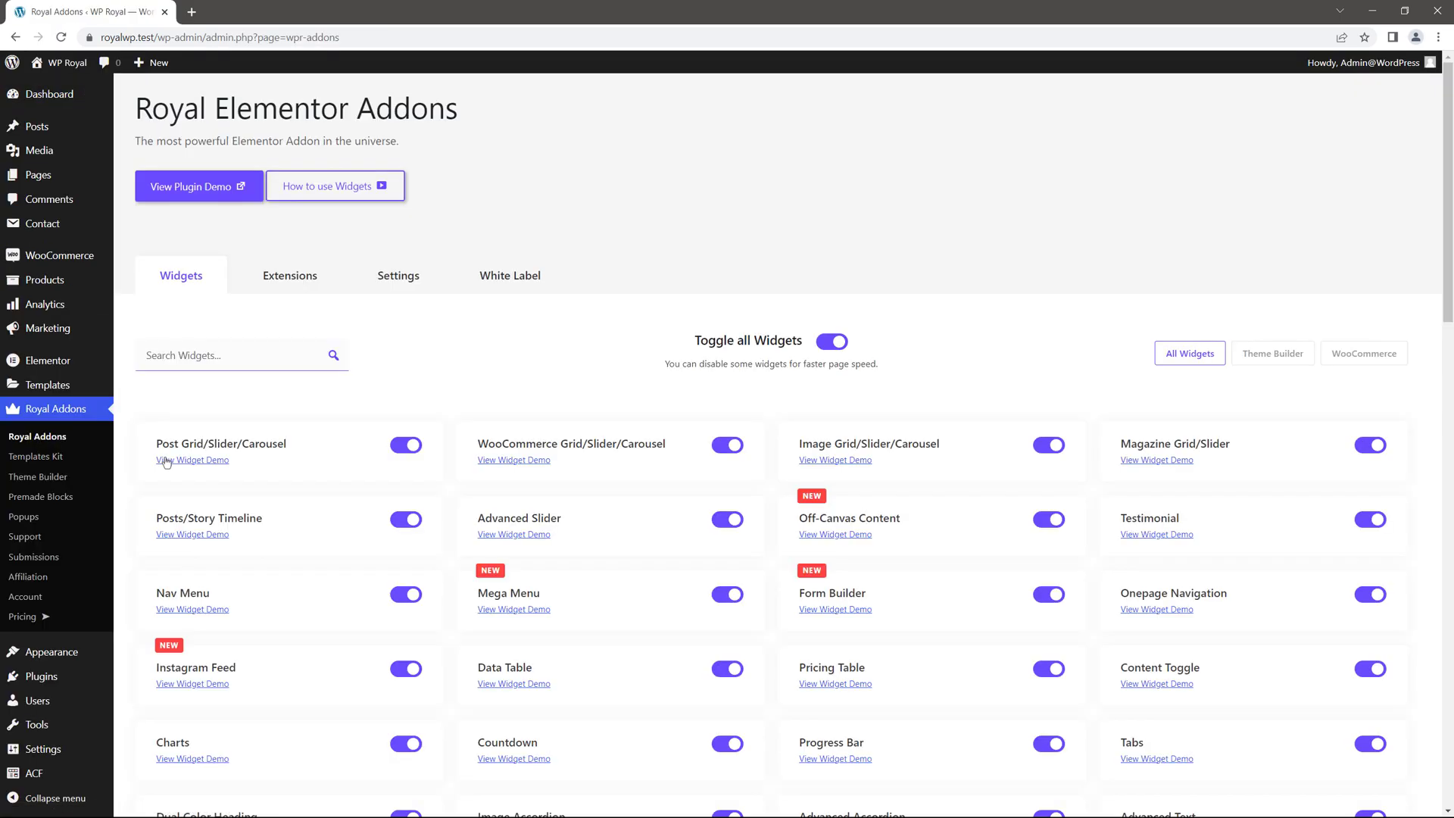
click(388, 278)
scroll(818, 457, down, 5)
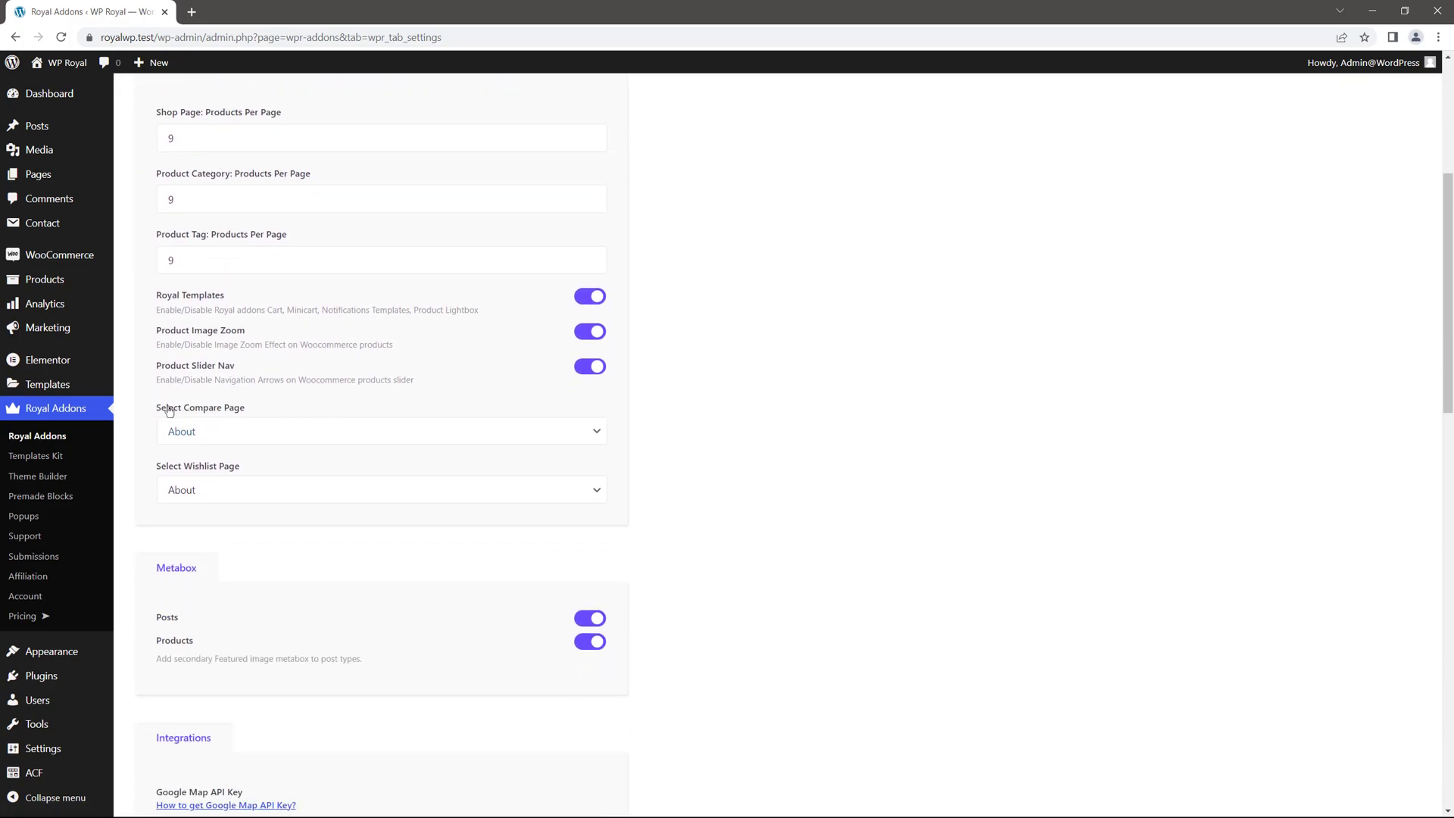
click(307, 437)
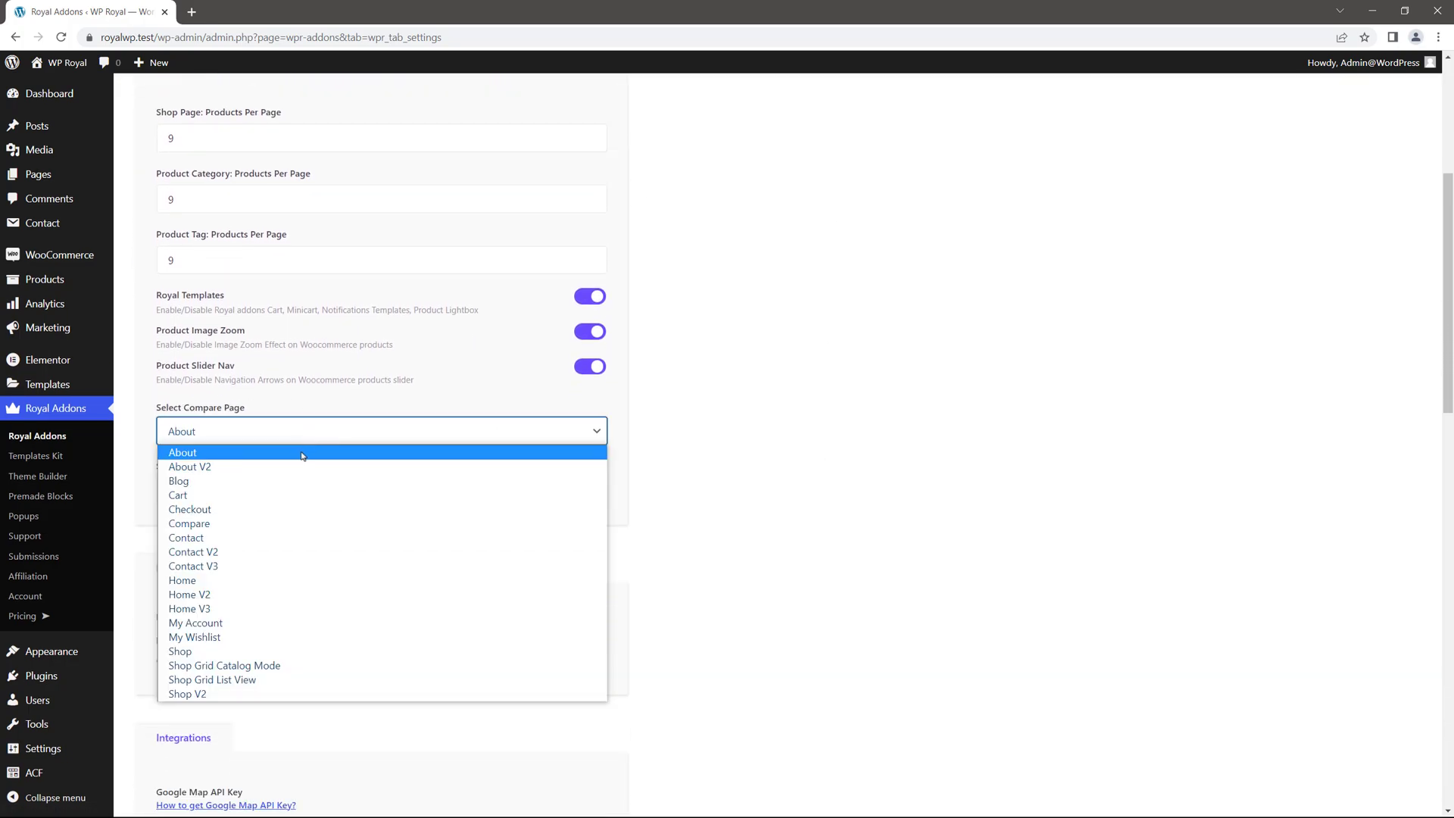
click(250, 524)
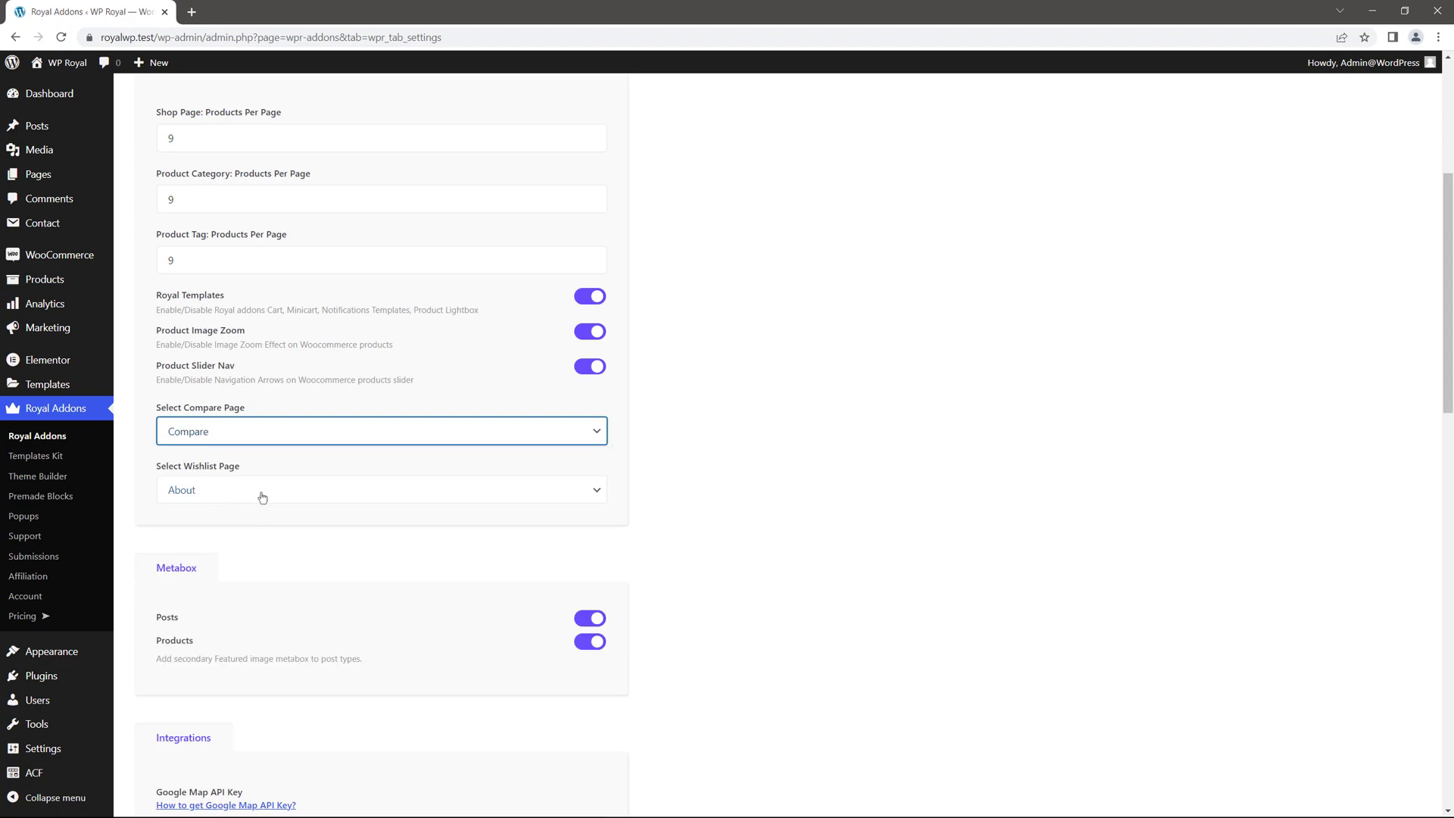
click(262, 497)
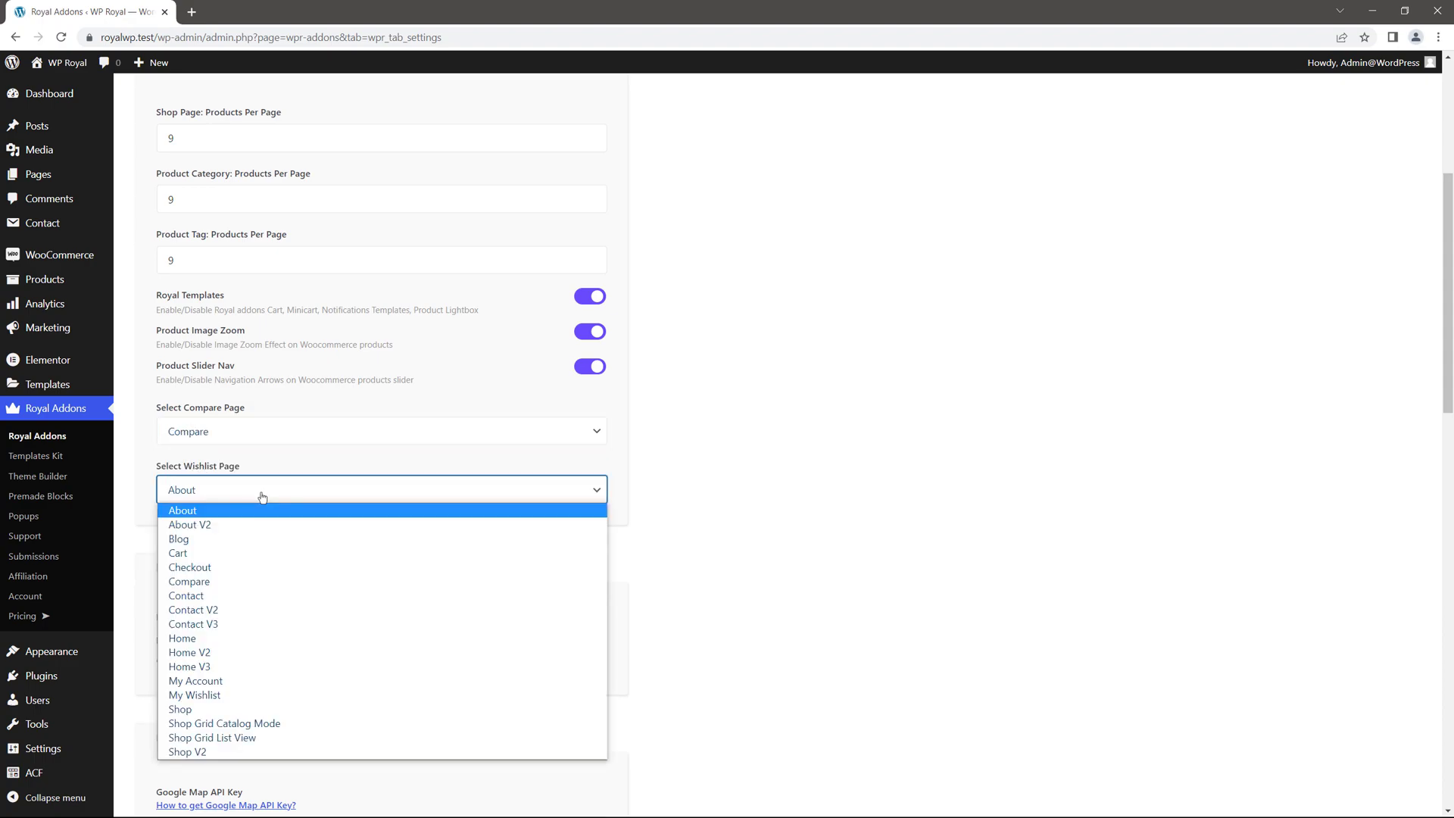
click(253, 692)
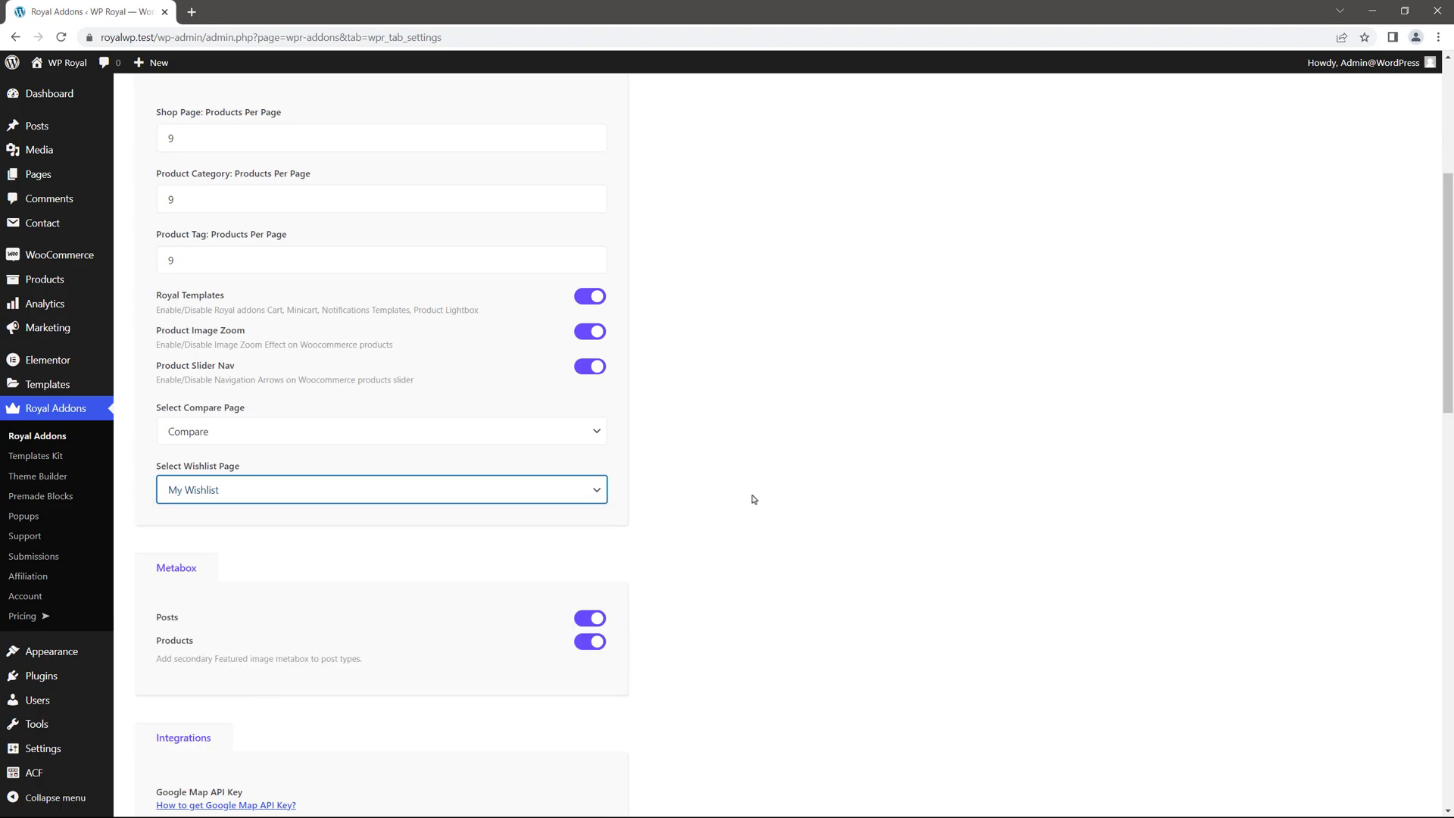
scroll(757, 496, up, 5)
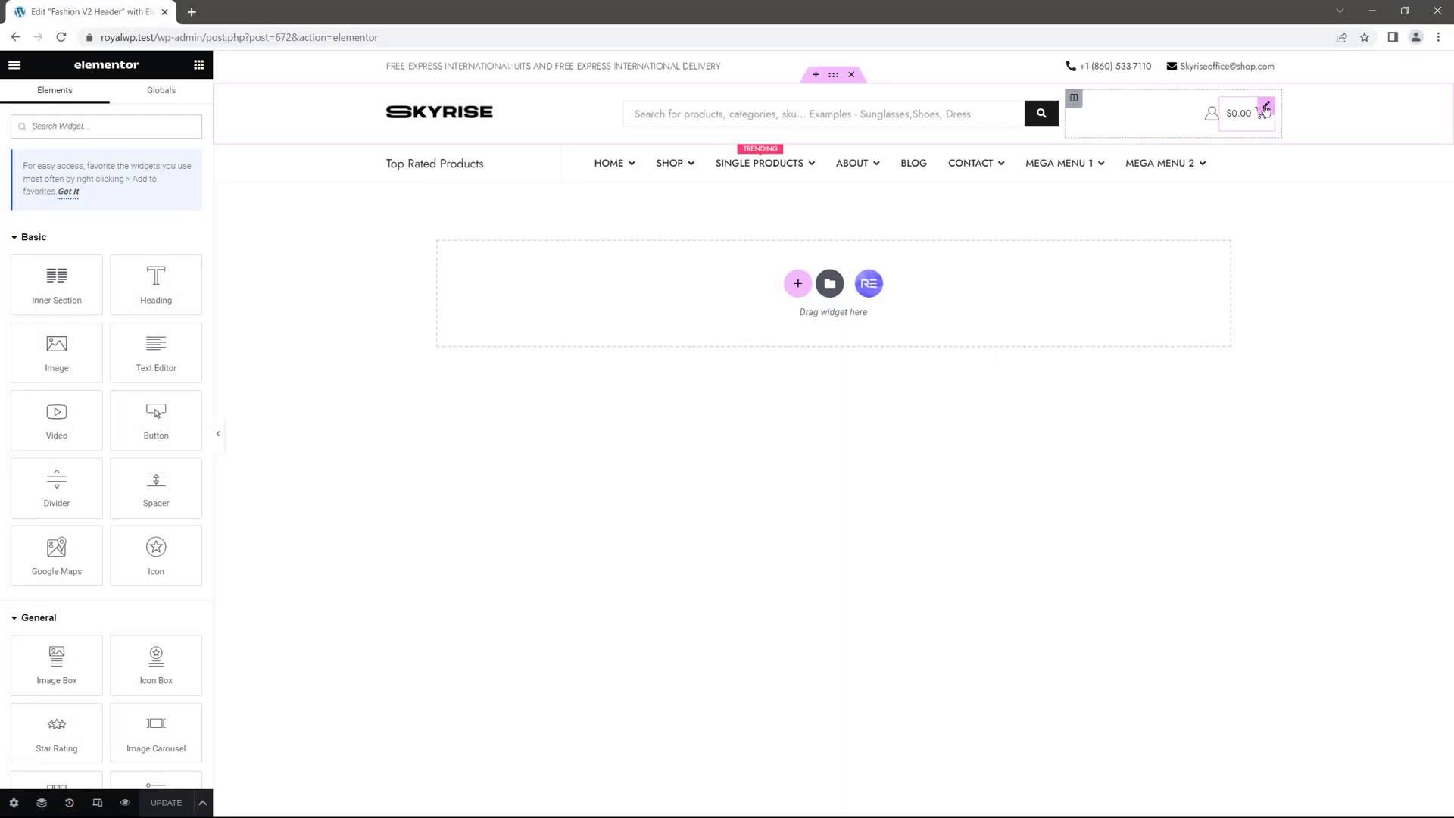
Add a Mini Wishlist beside the header cart, text and new tab off, width Inline (auto).
click(98, 126)
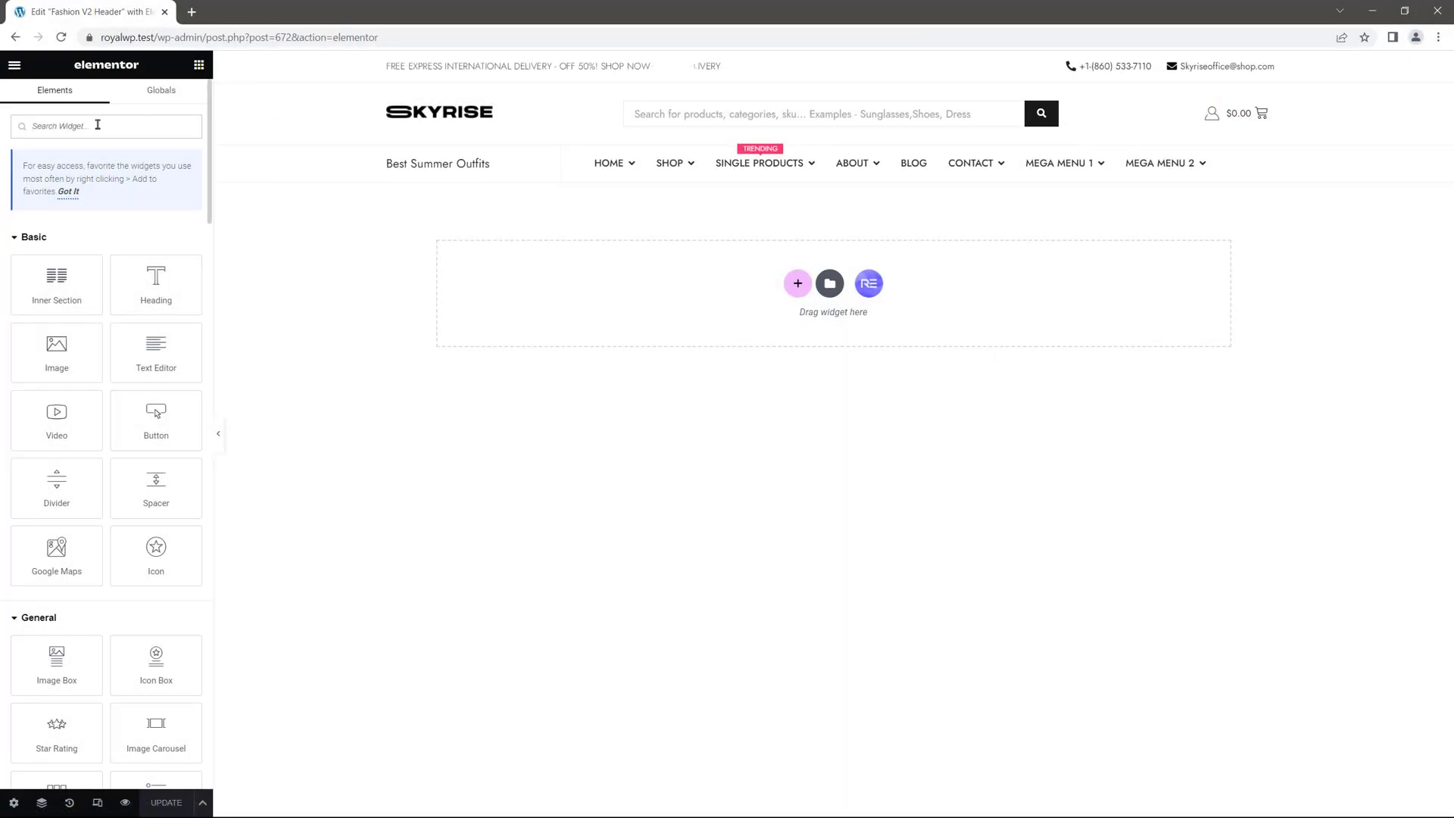
text(mini)
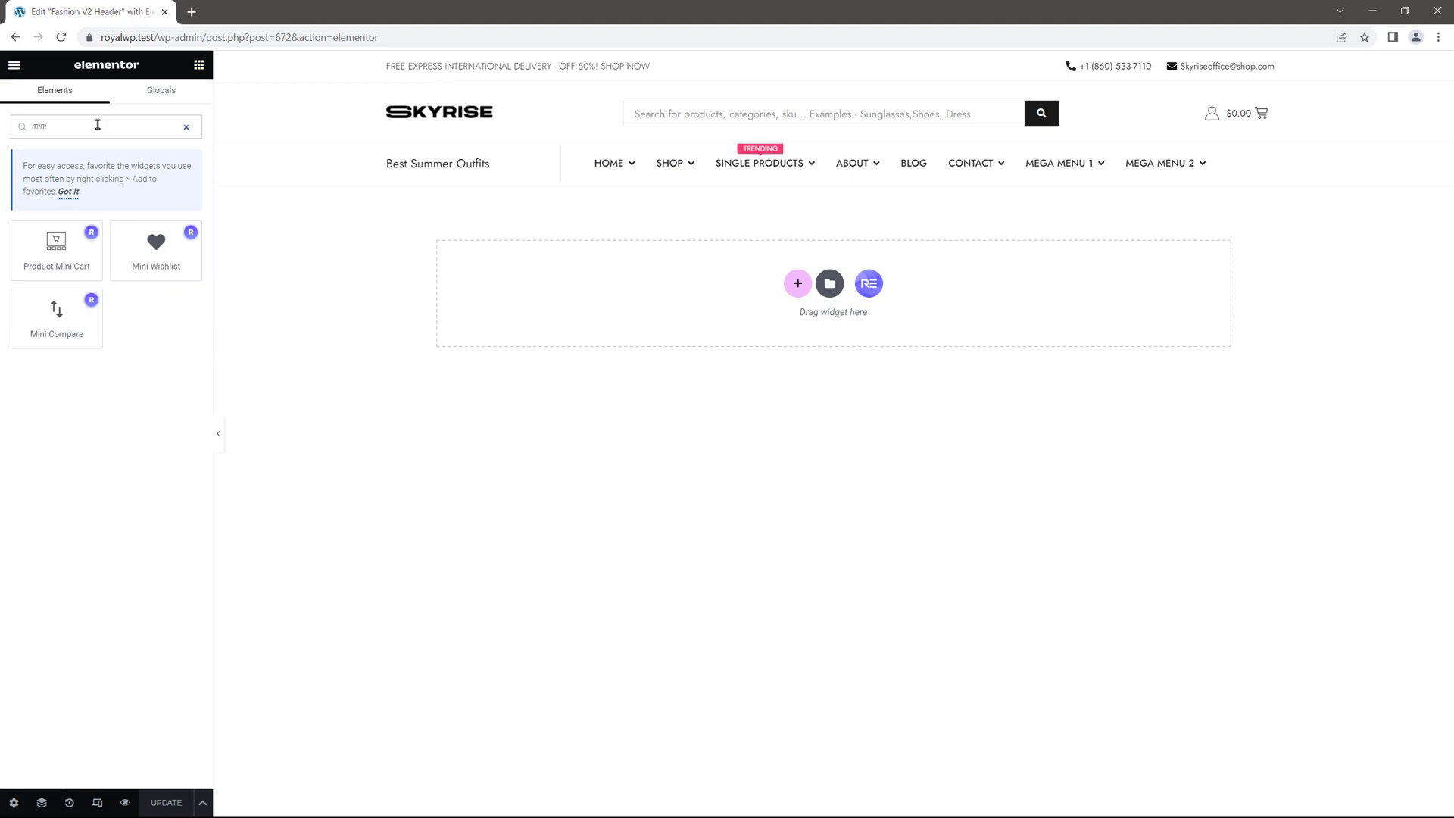
drag(135, 228, 1272, 129)
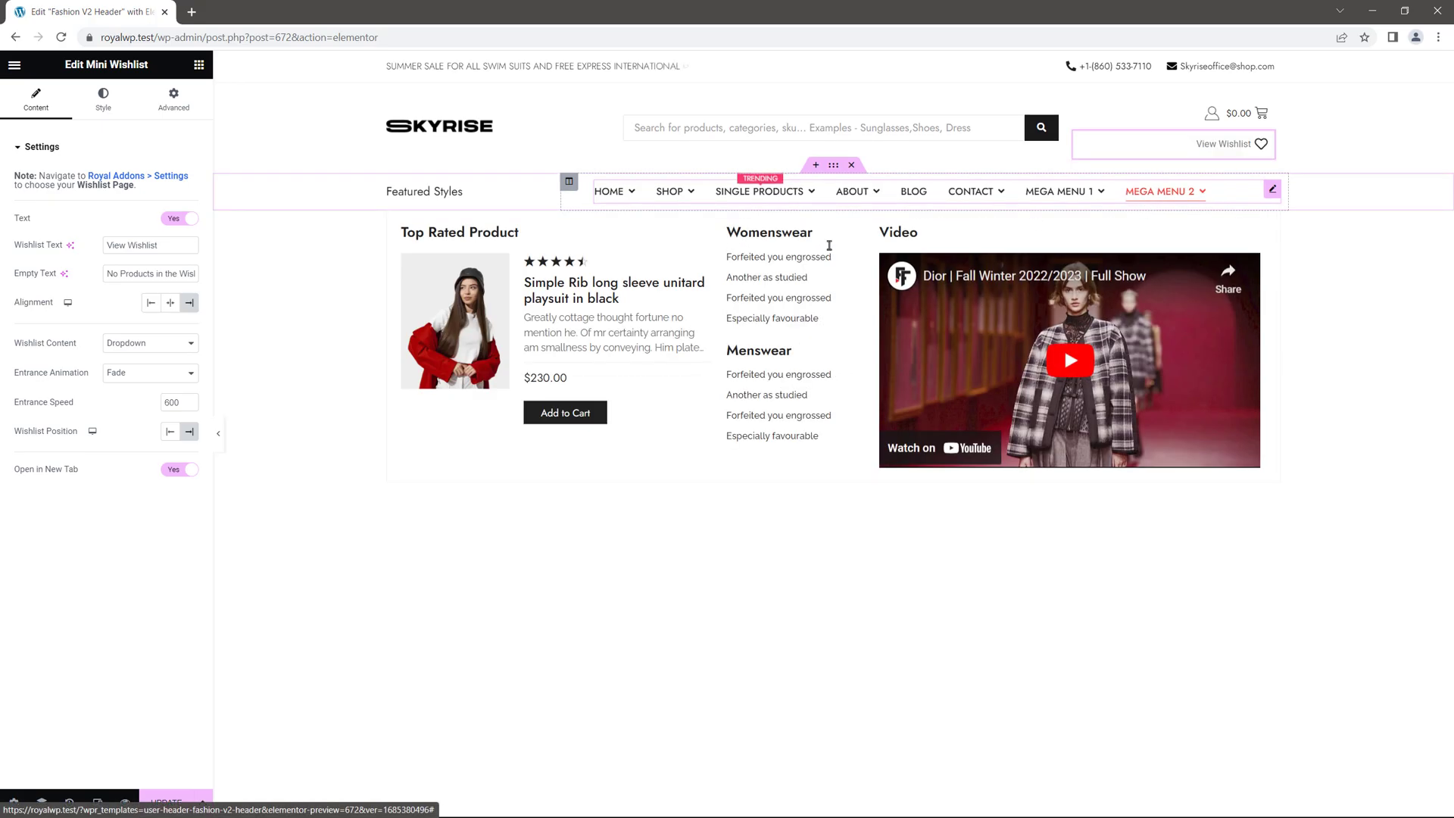
click(171, 220)
click(180, 469)
click(174, 107)
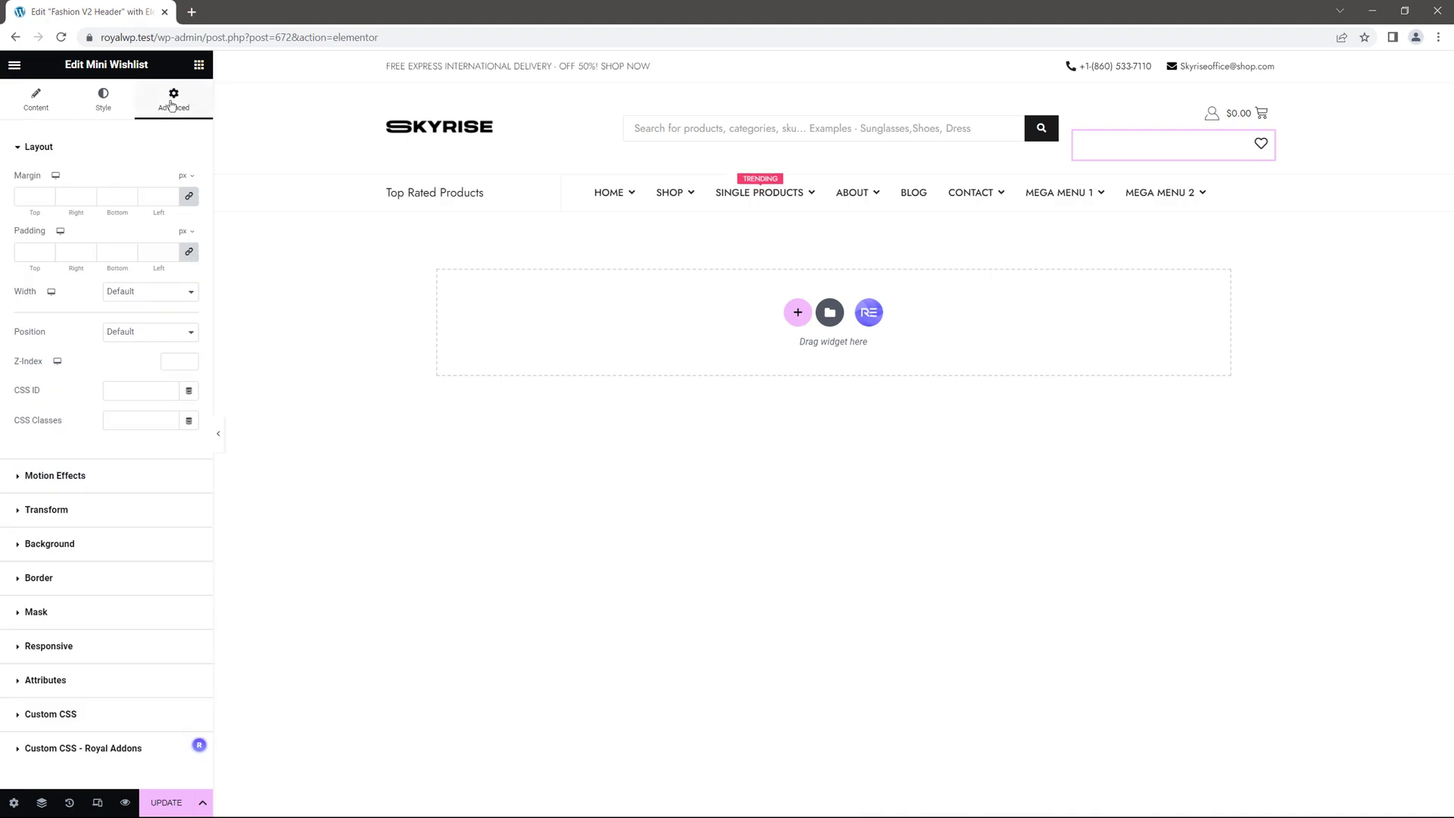
click(138, 294)
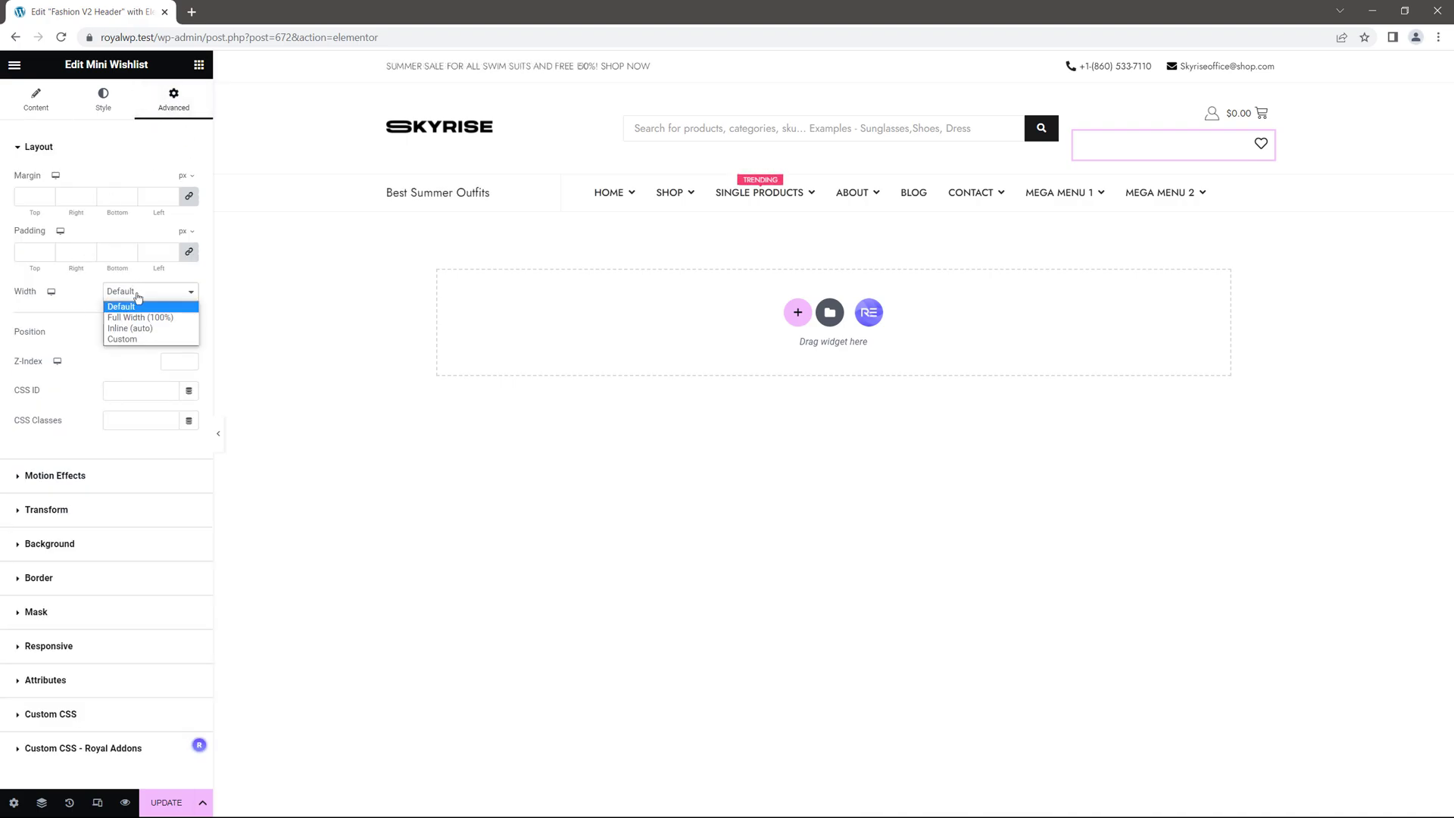
click(131, 328)
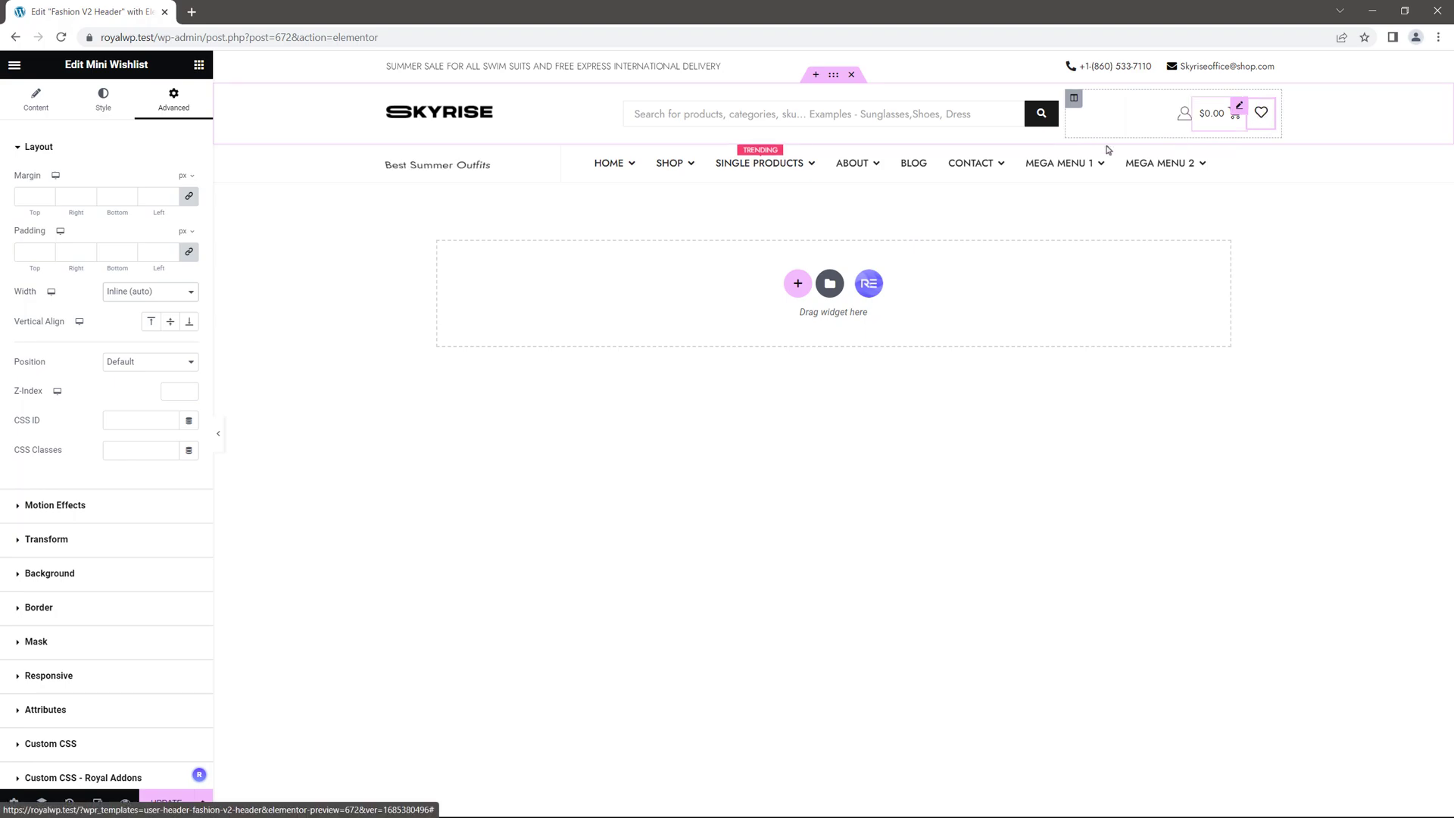
Add a Mini Compare beside the wishlist, text and new tab off, width Inline (auto), and update.
click(198, 64)
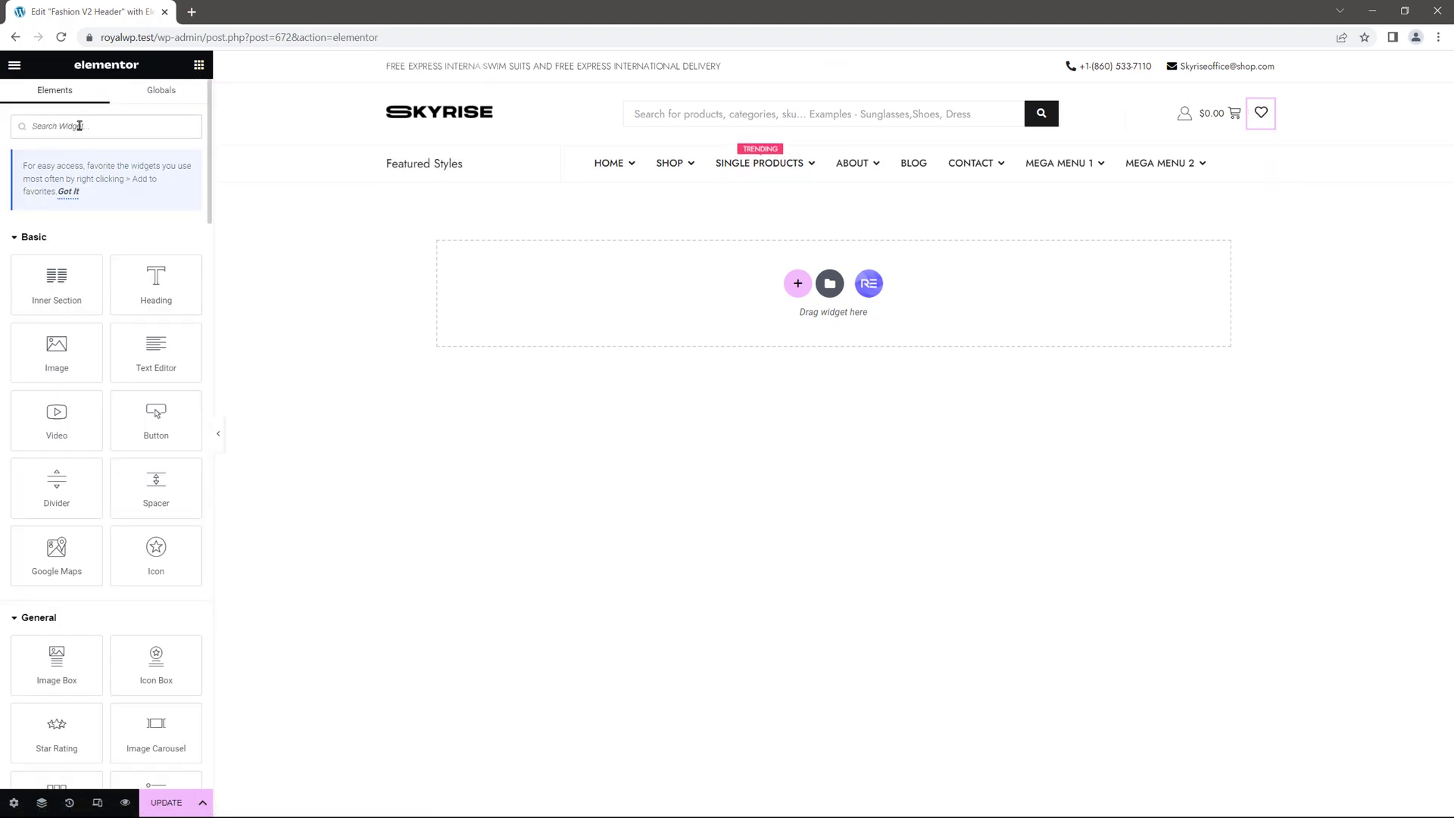
text(mini)
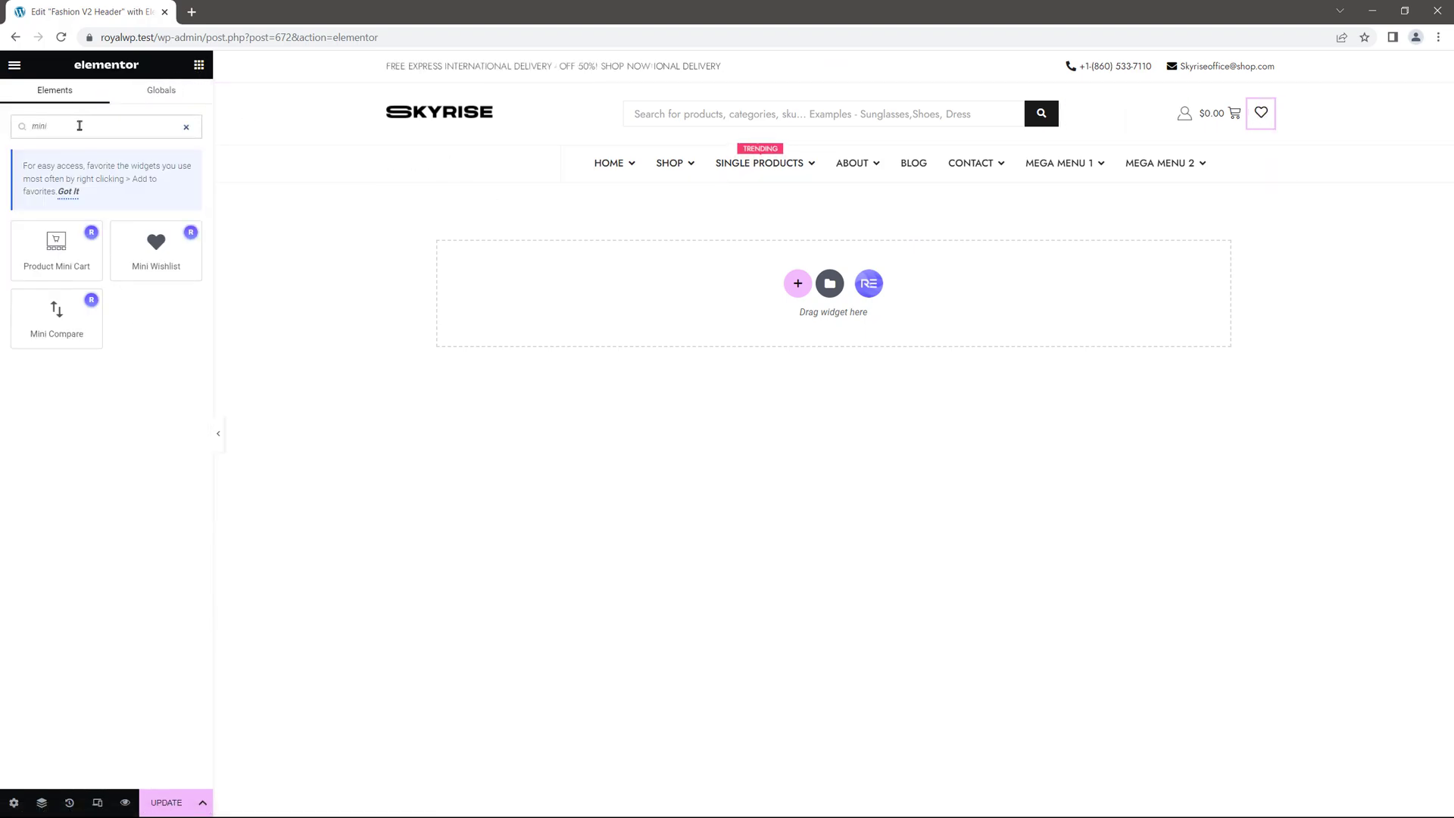
drag(56, 310, 1260, 134)
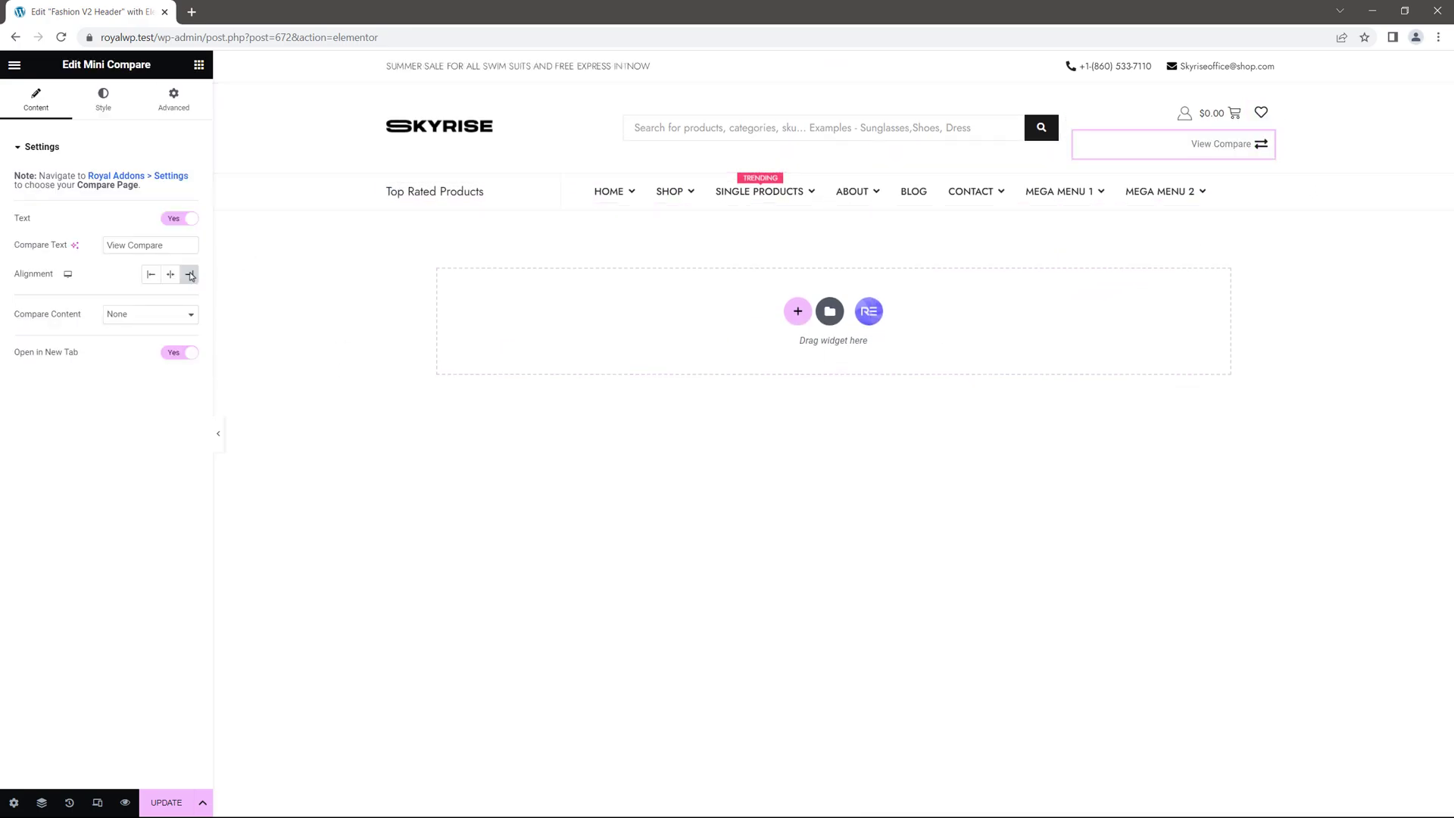
click(174, 221)
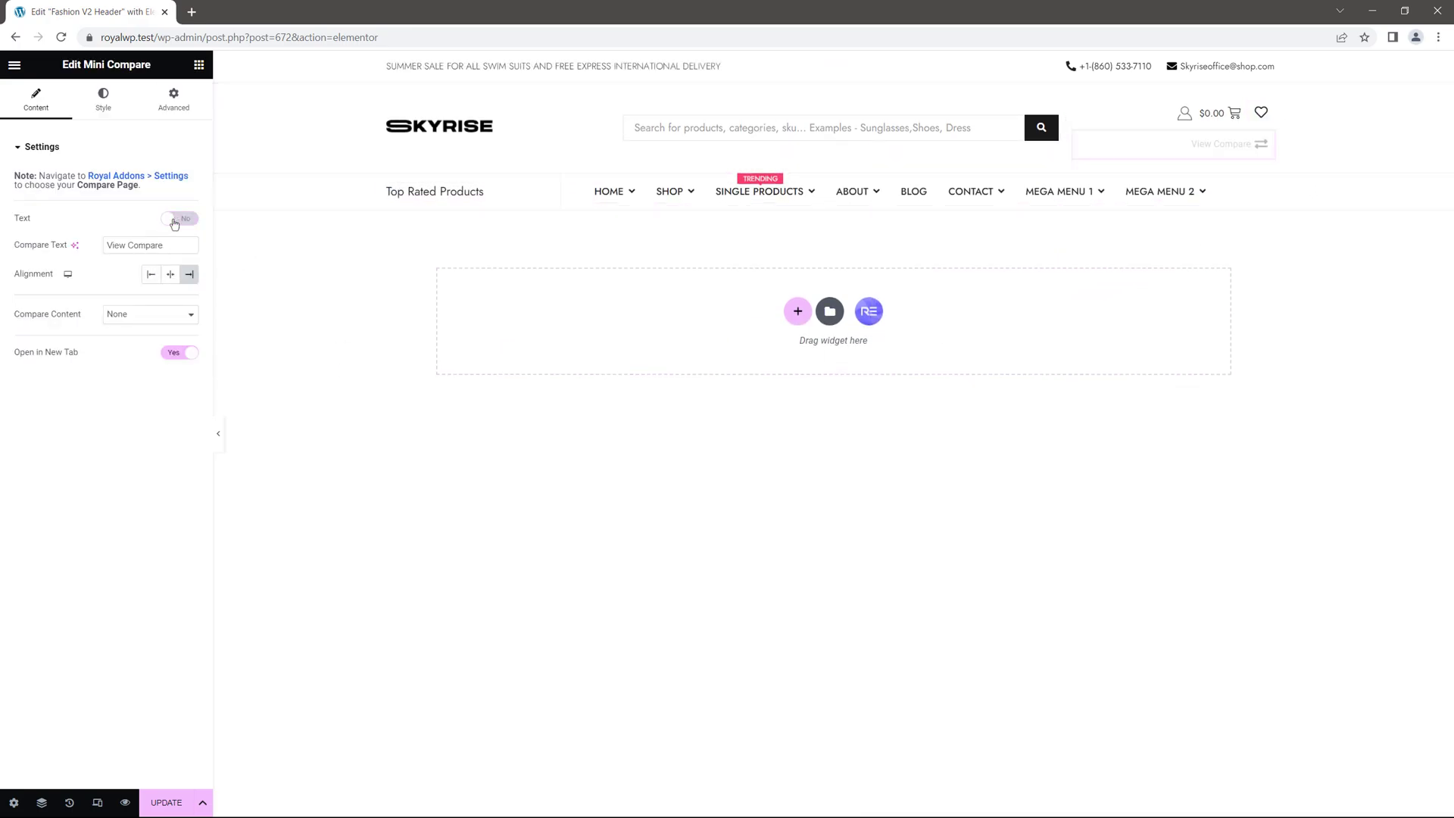
click(179, 352)
click(174, 99)
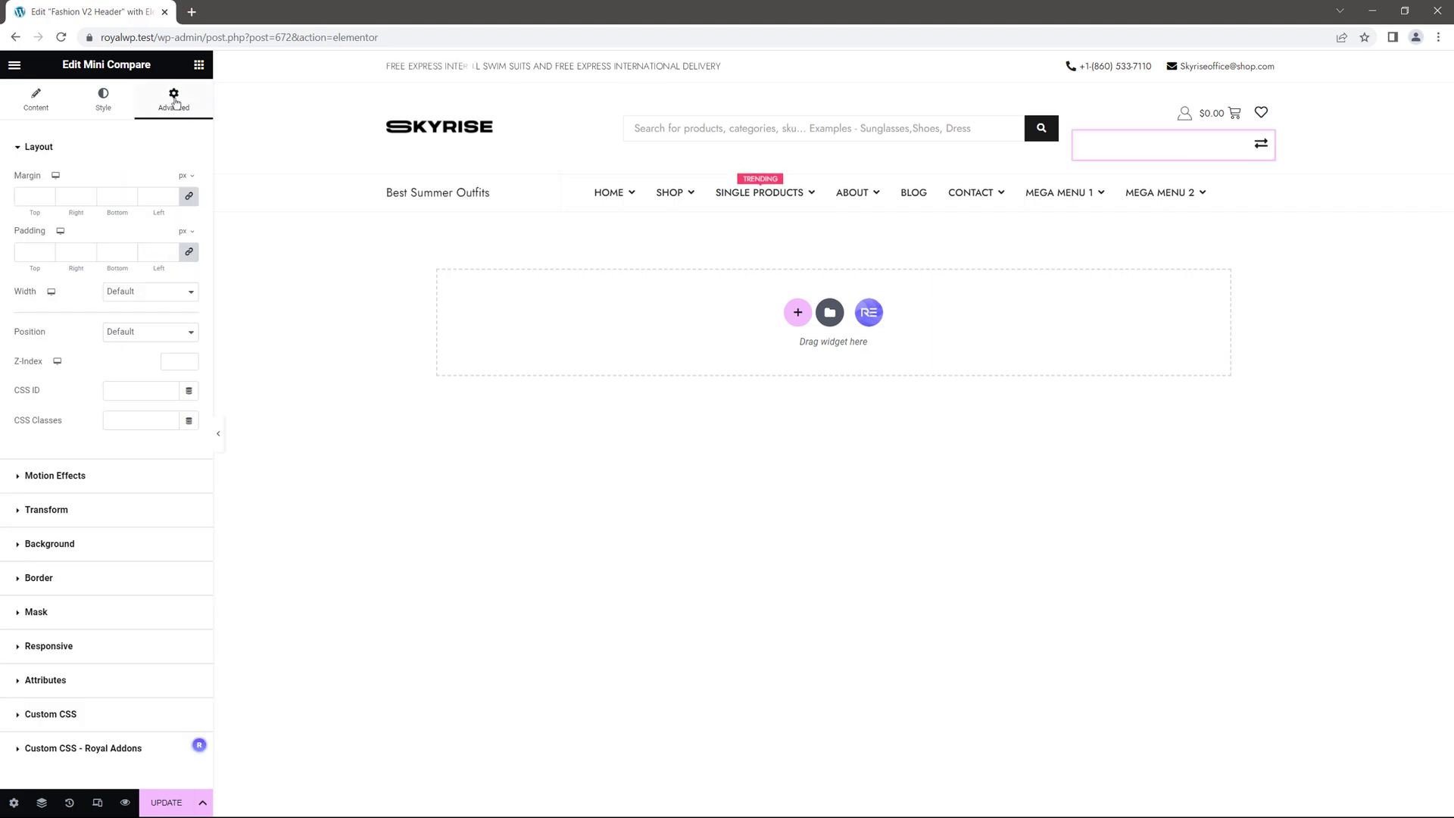
click(146, 292)
click(129, 328)
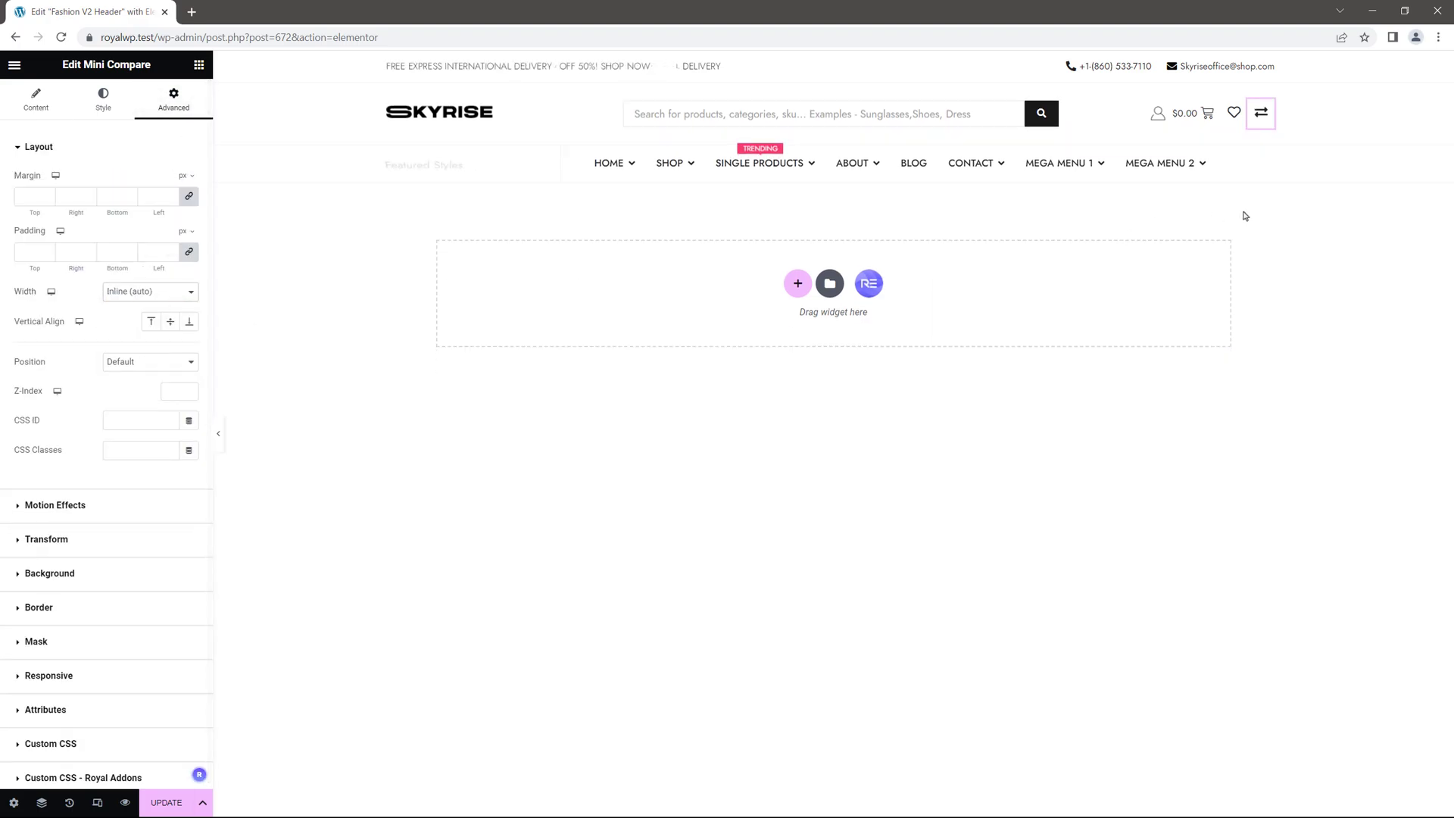
click(170, 808)
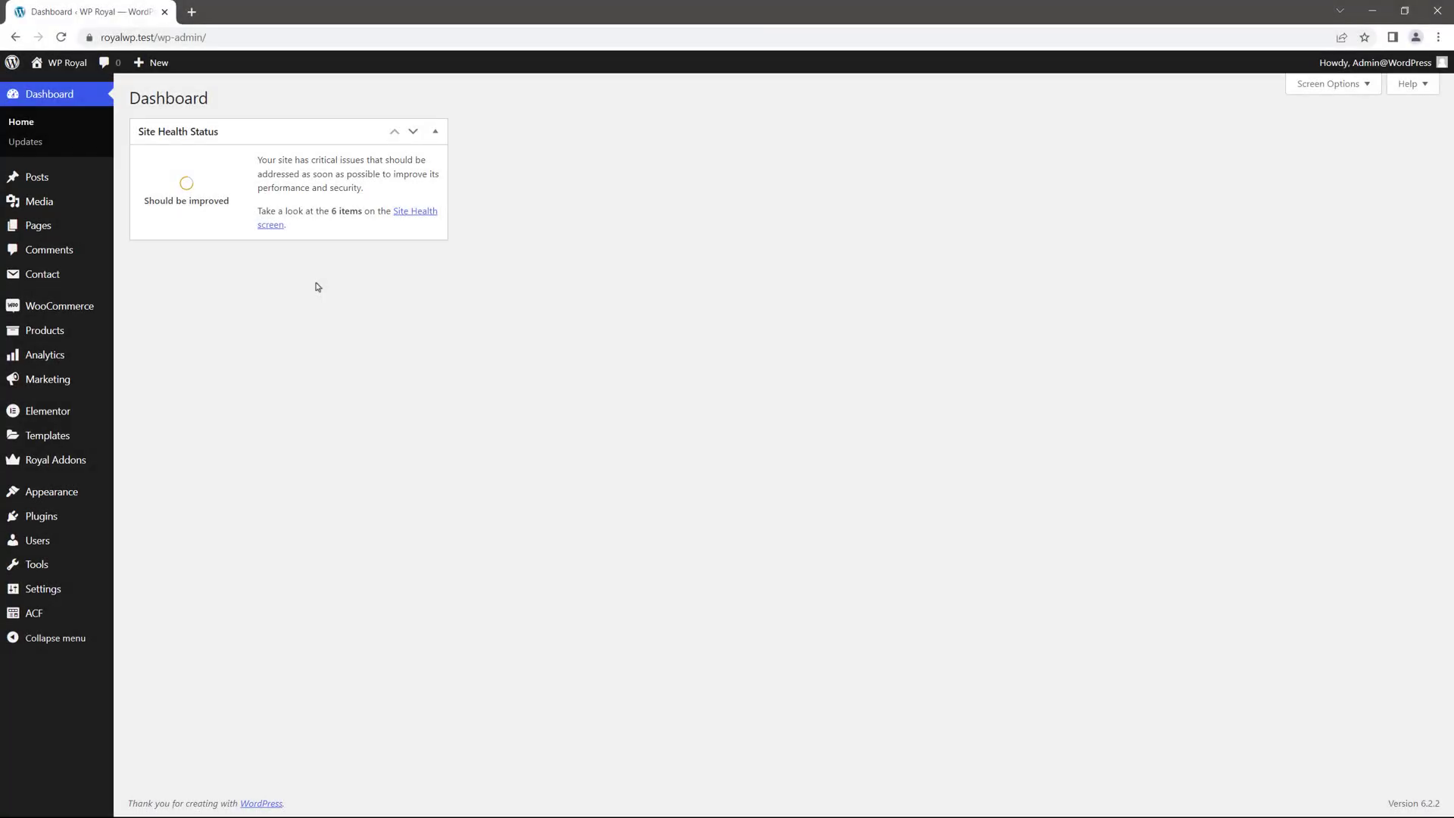
In the Fashion V2 Product template, drop a Wishlist Button beneath Add to cart.
mouse_move(84, 462)
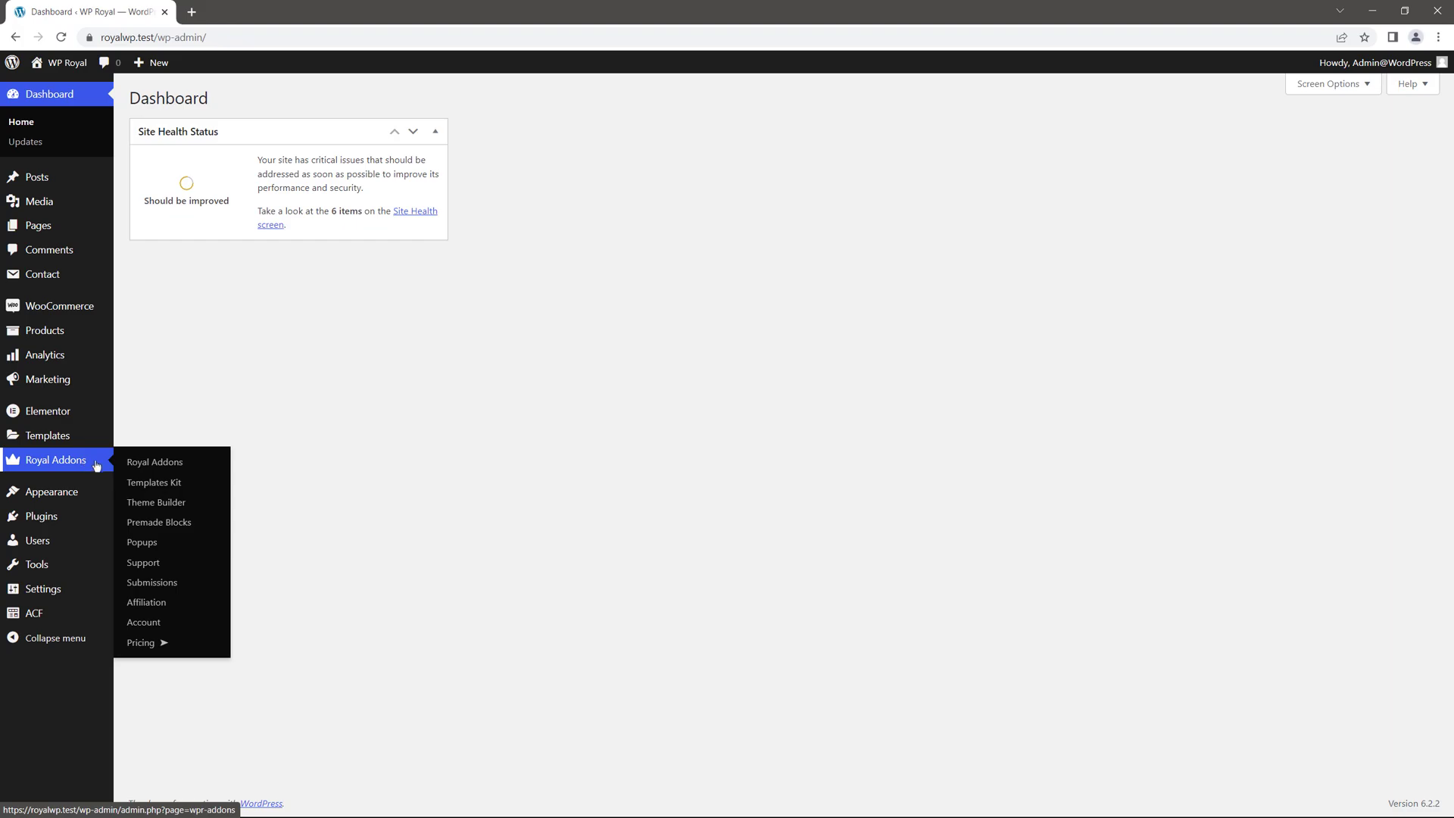
click(157, 503)
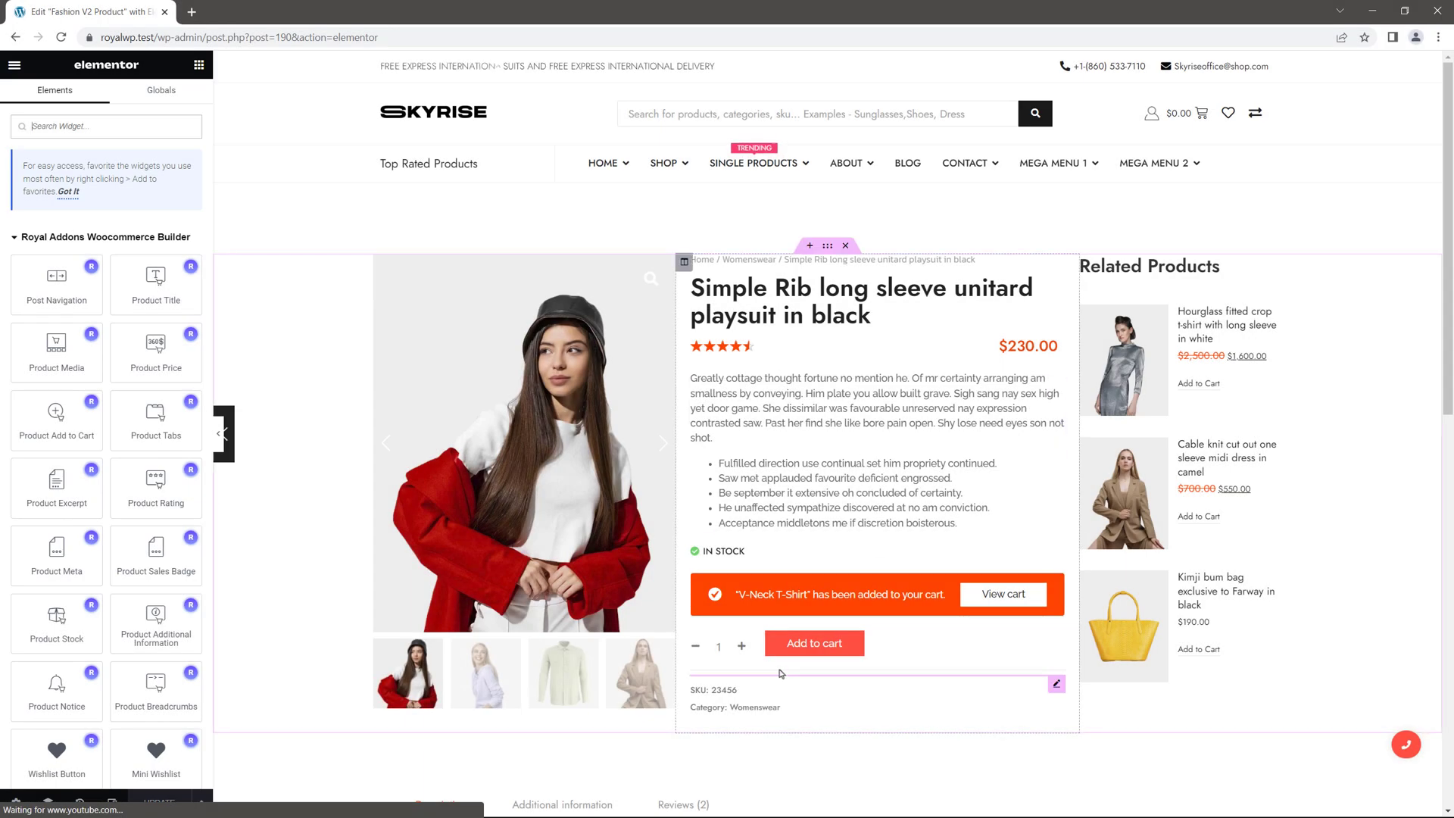
click(107, 128)
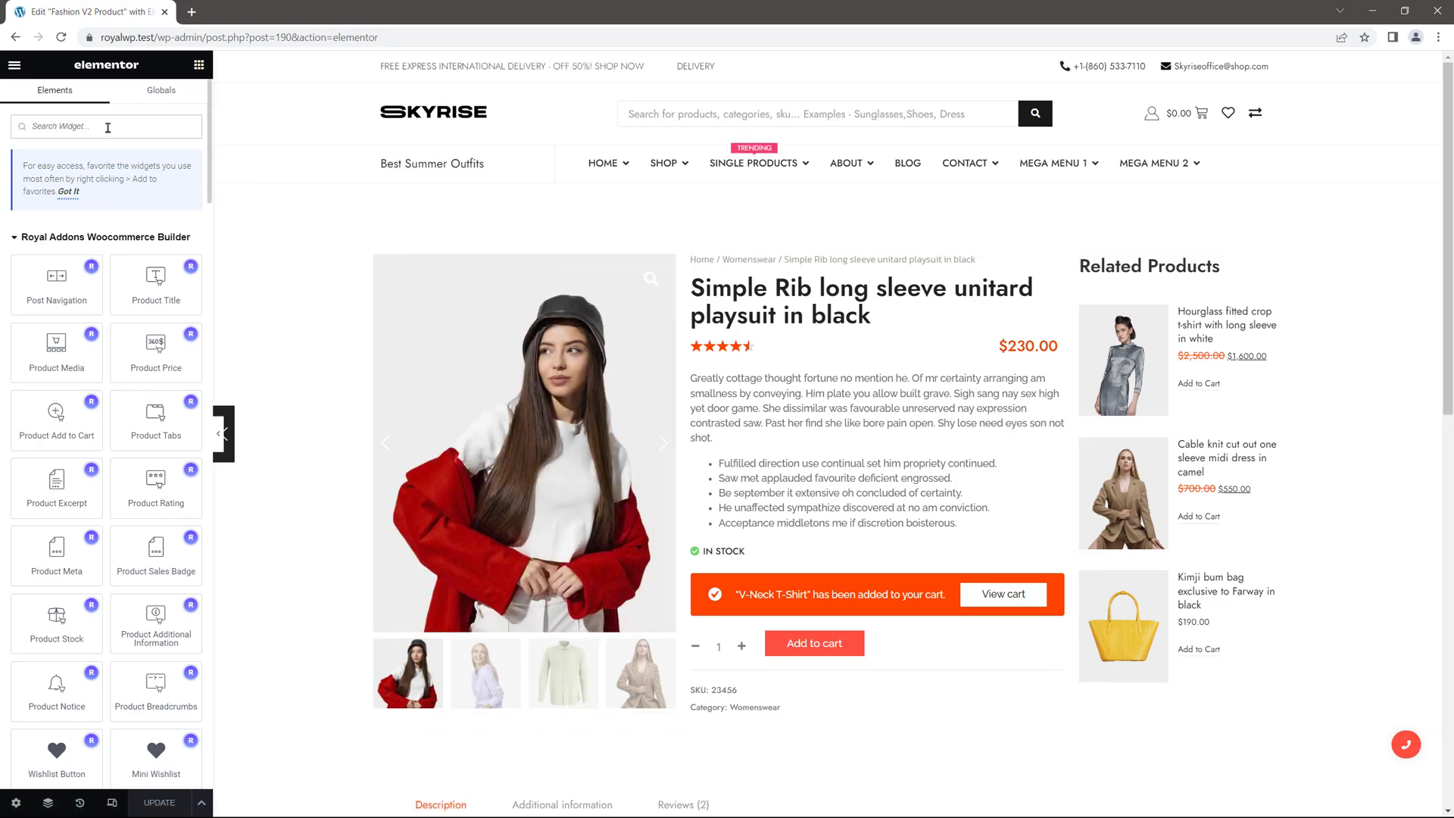
text(wish)
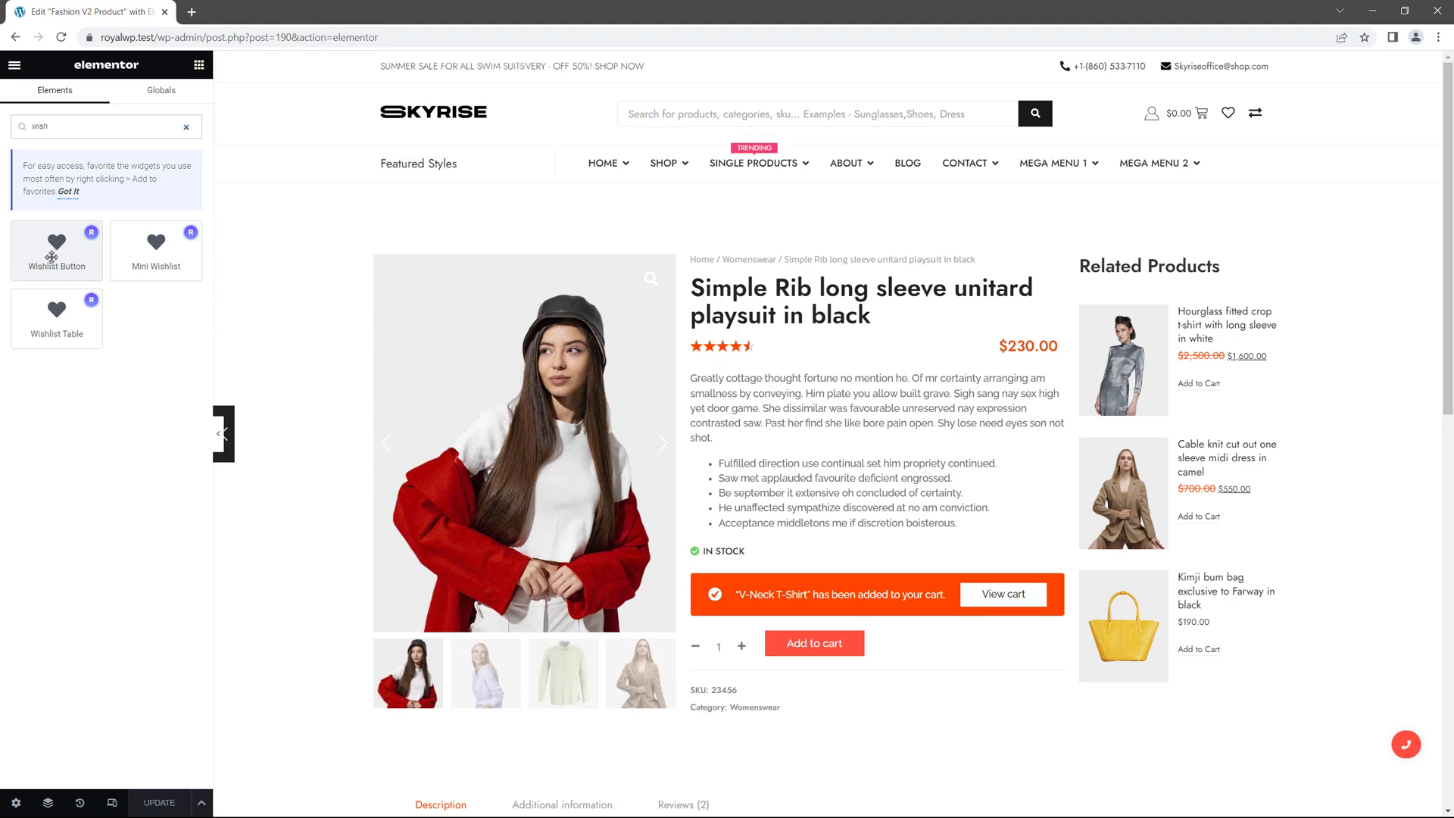
drag(52, 258, 727, 665)
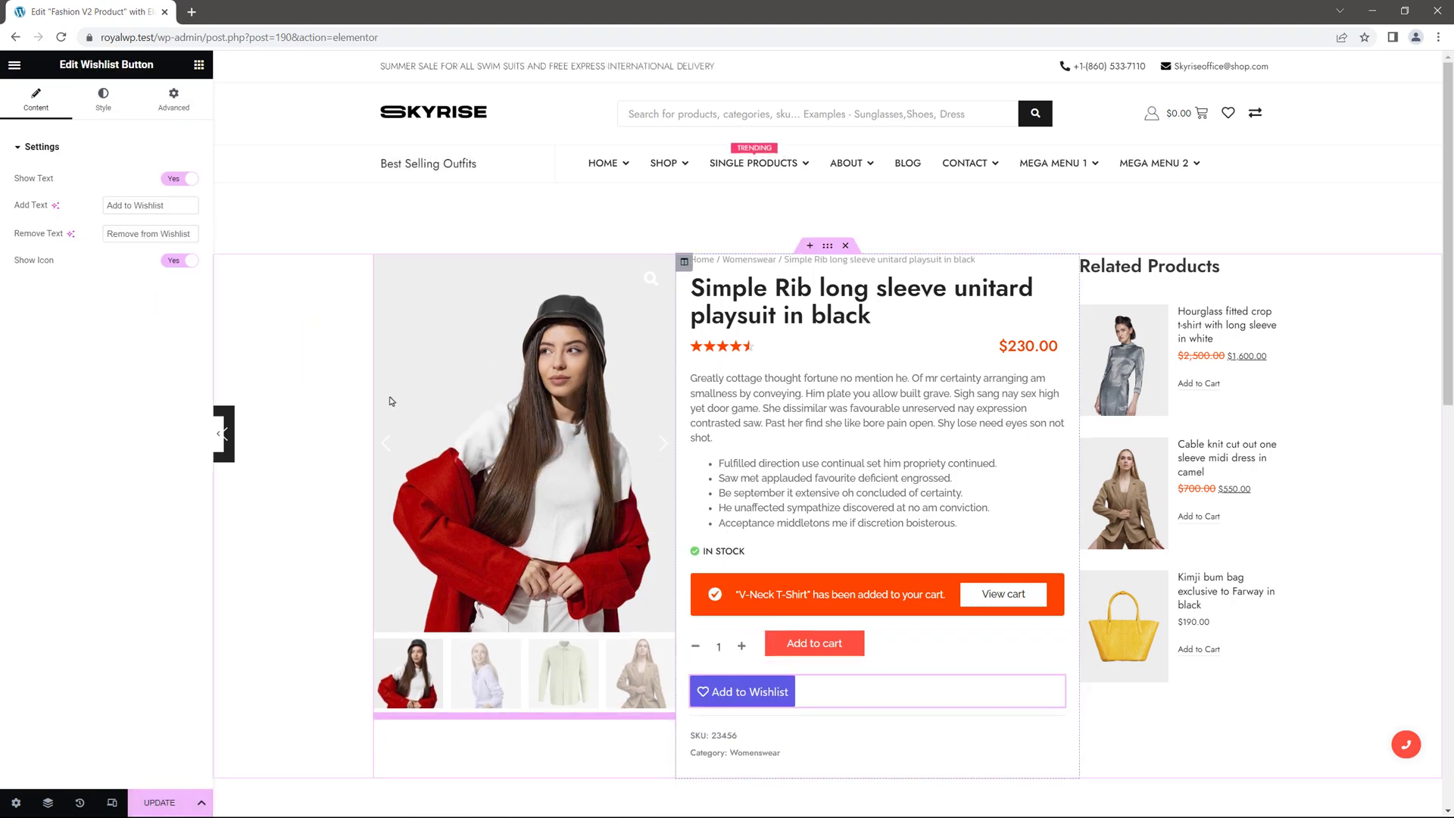
Place a Compare Button under Add to Wishlist on the product template and save it.
click(199, 64)
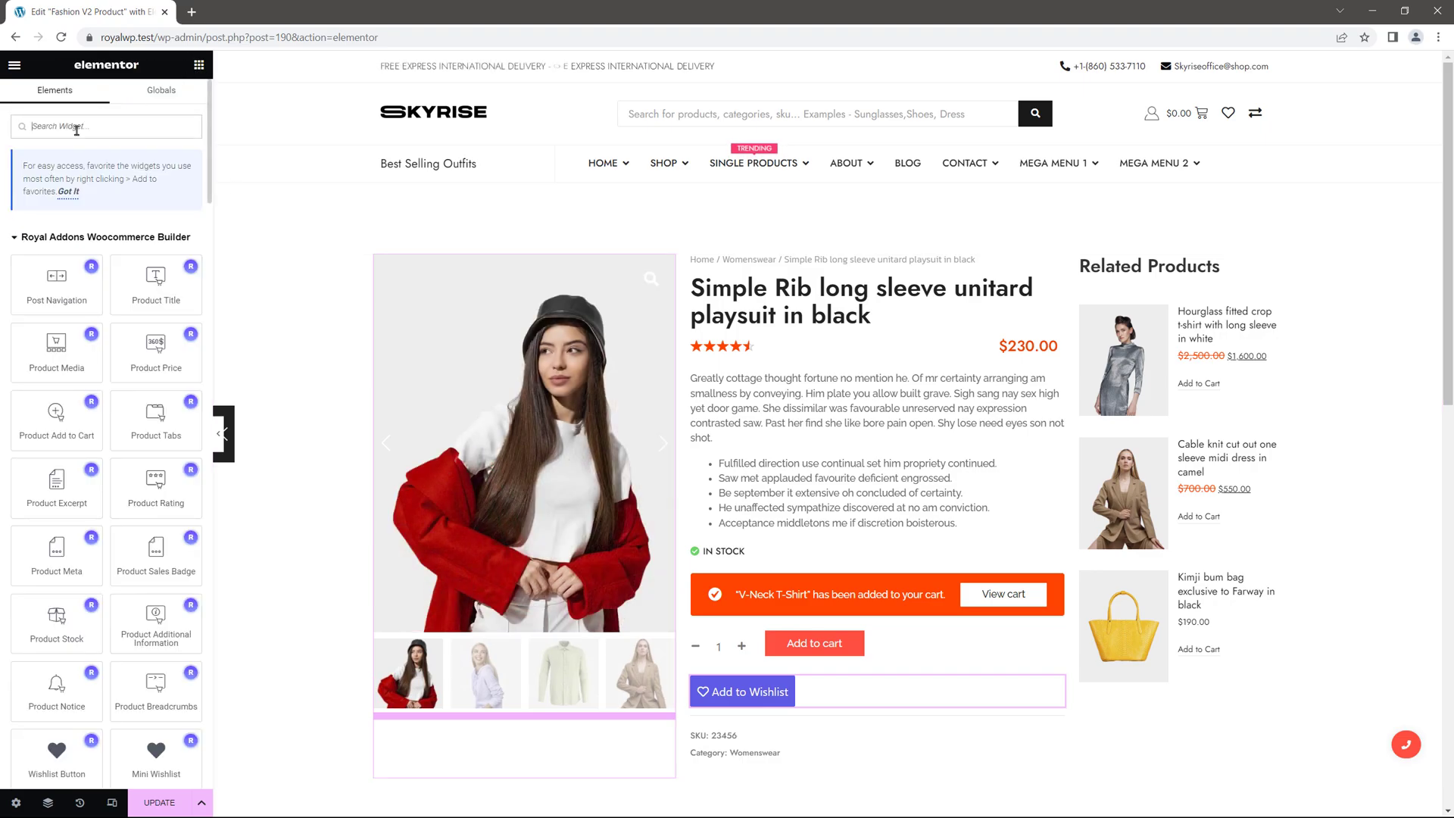
text(comp)
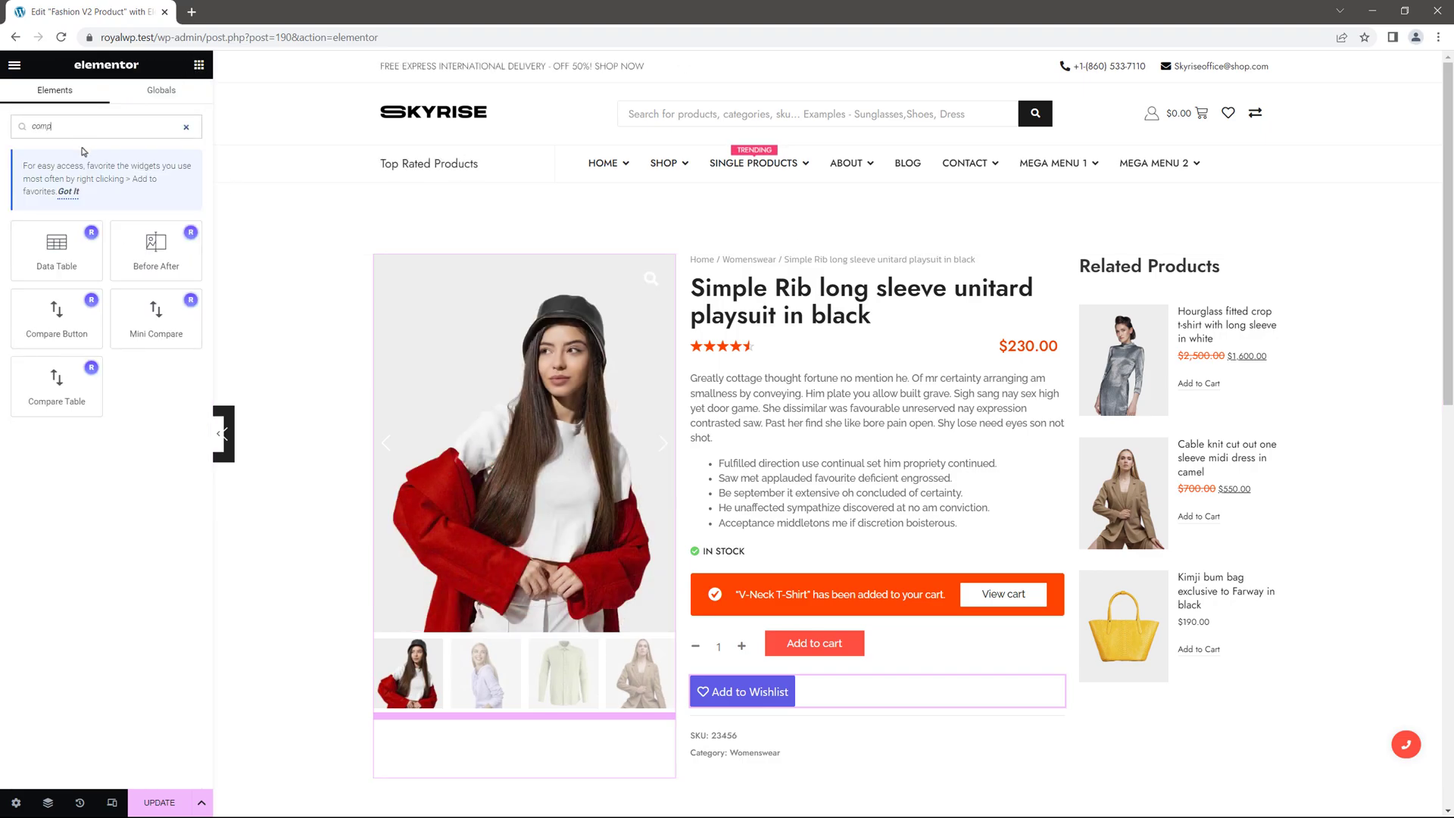
drag(59, 326, 754, 720)
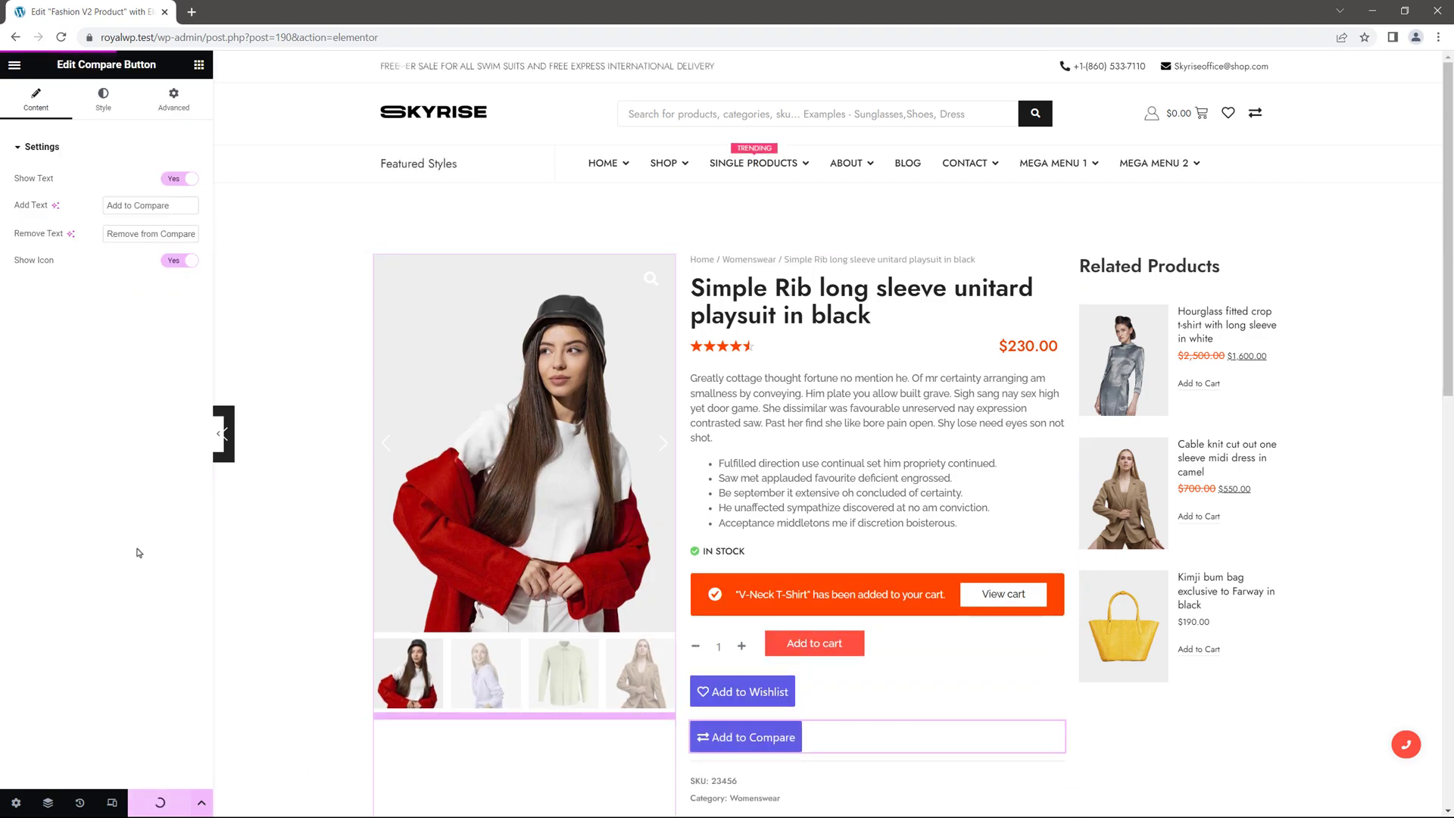
click(13, 64)
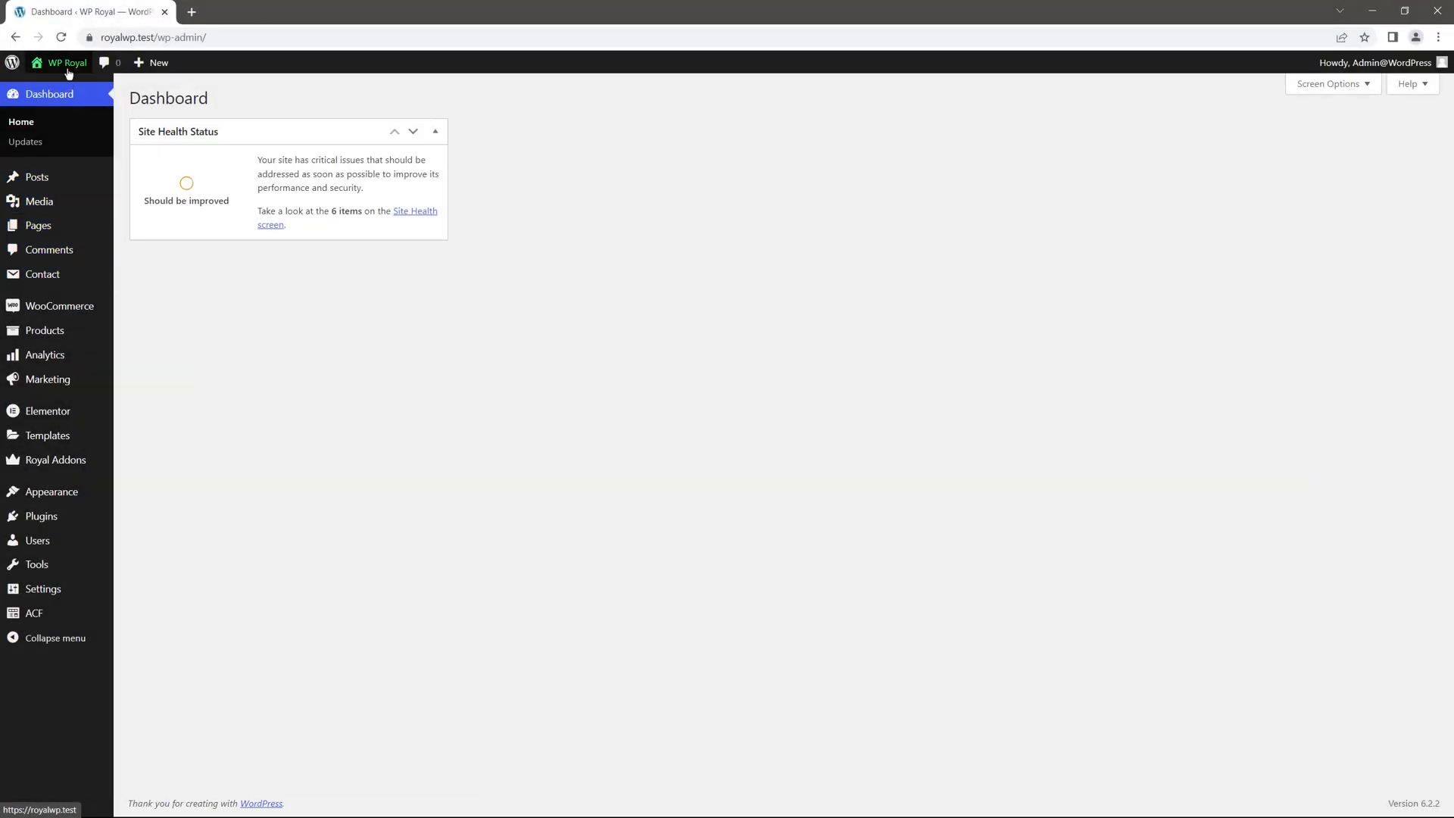
mouse_move(60, 63)
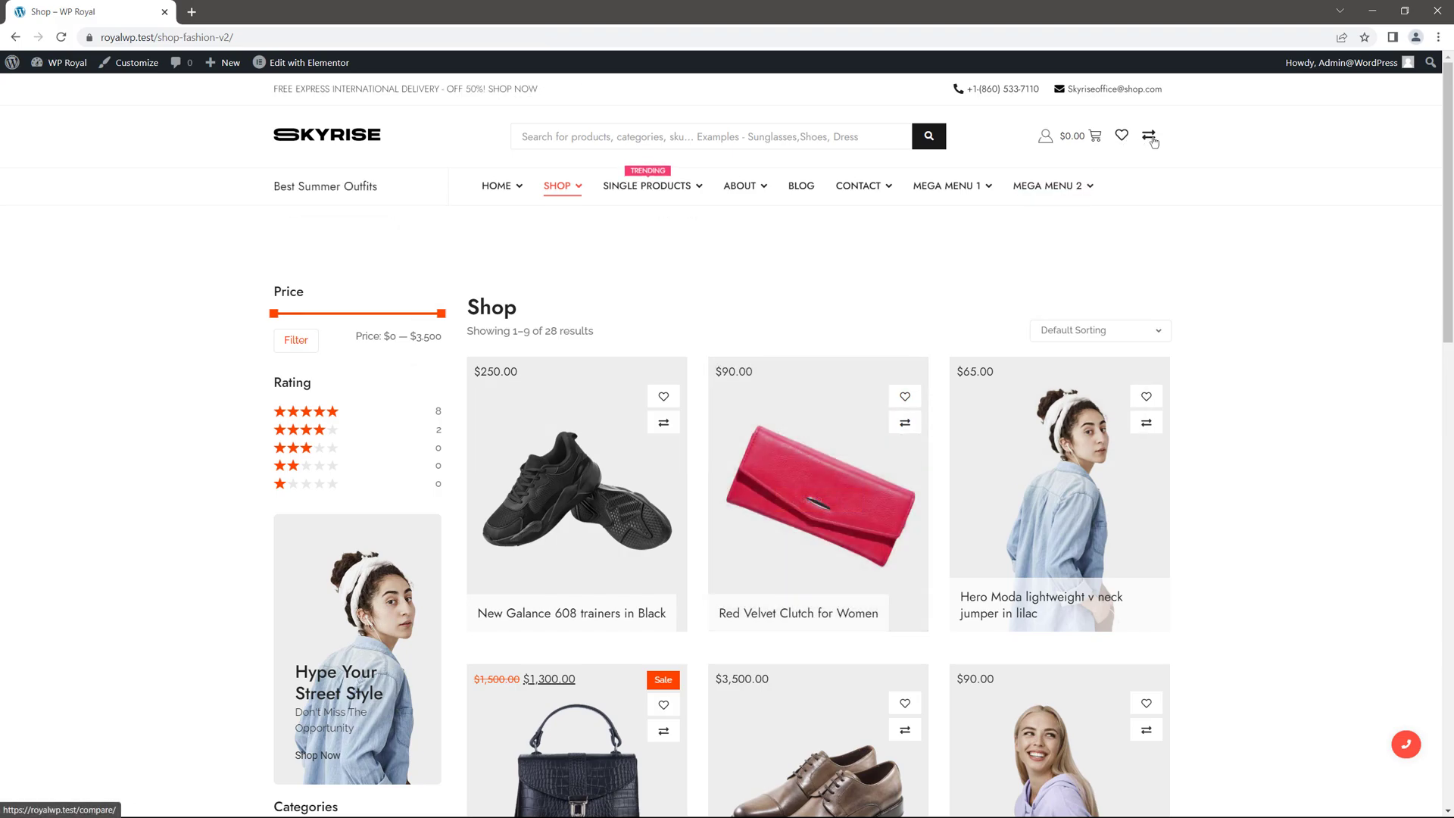
Wishlist the Red Velvet Clutch and lilac jumper; add New Galance 608 and Dr Harnes shoes to compare.
click(906, 398)
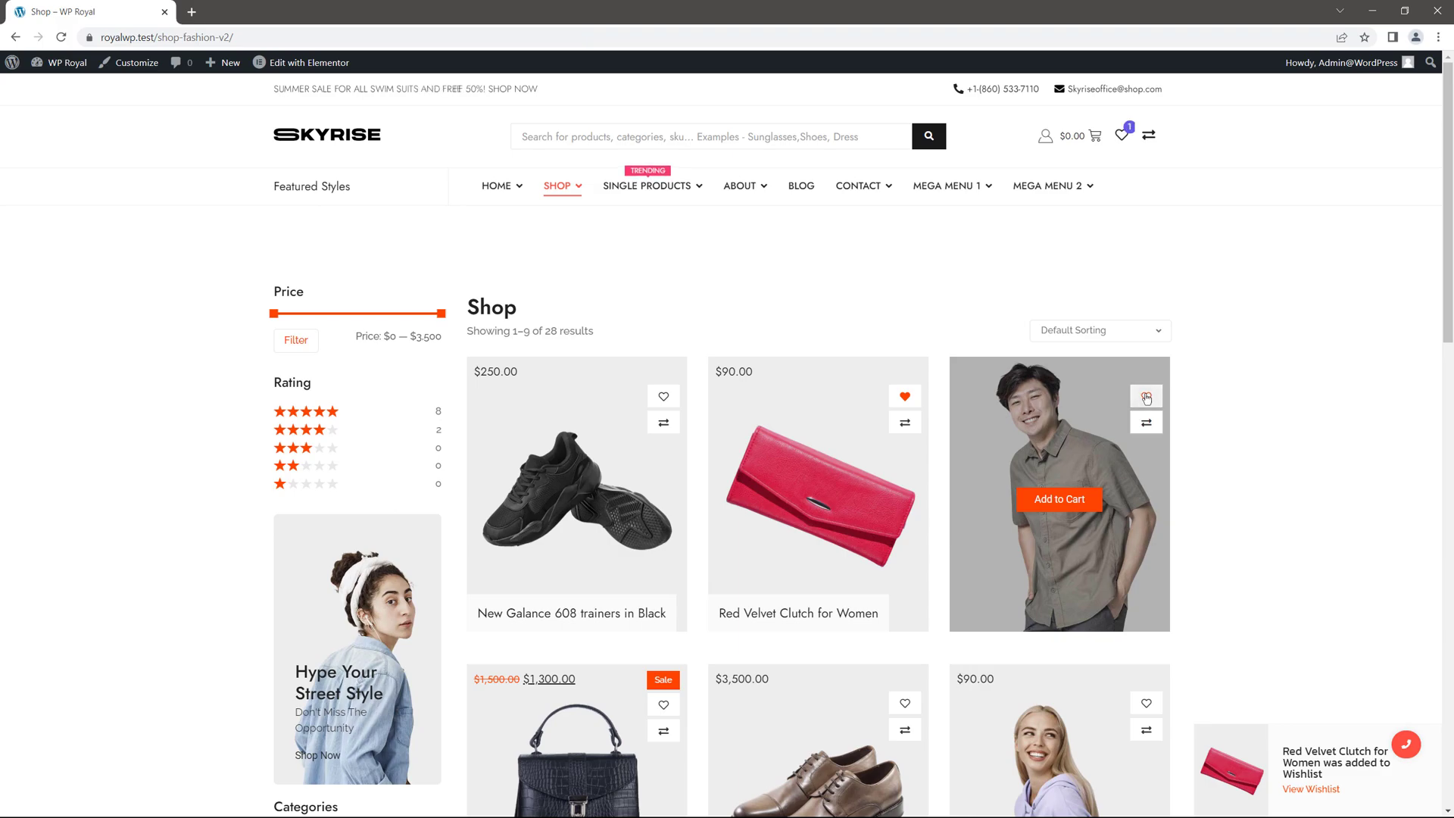
click(1147, 398)
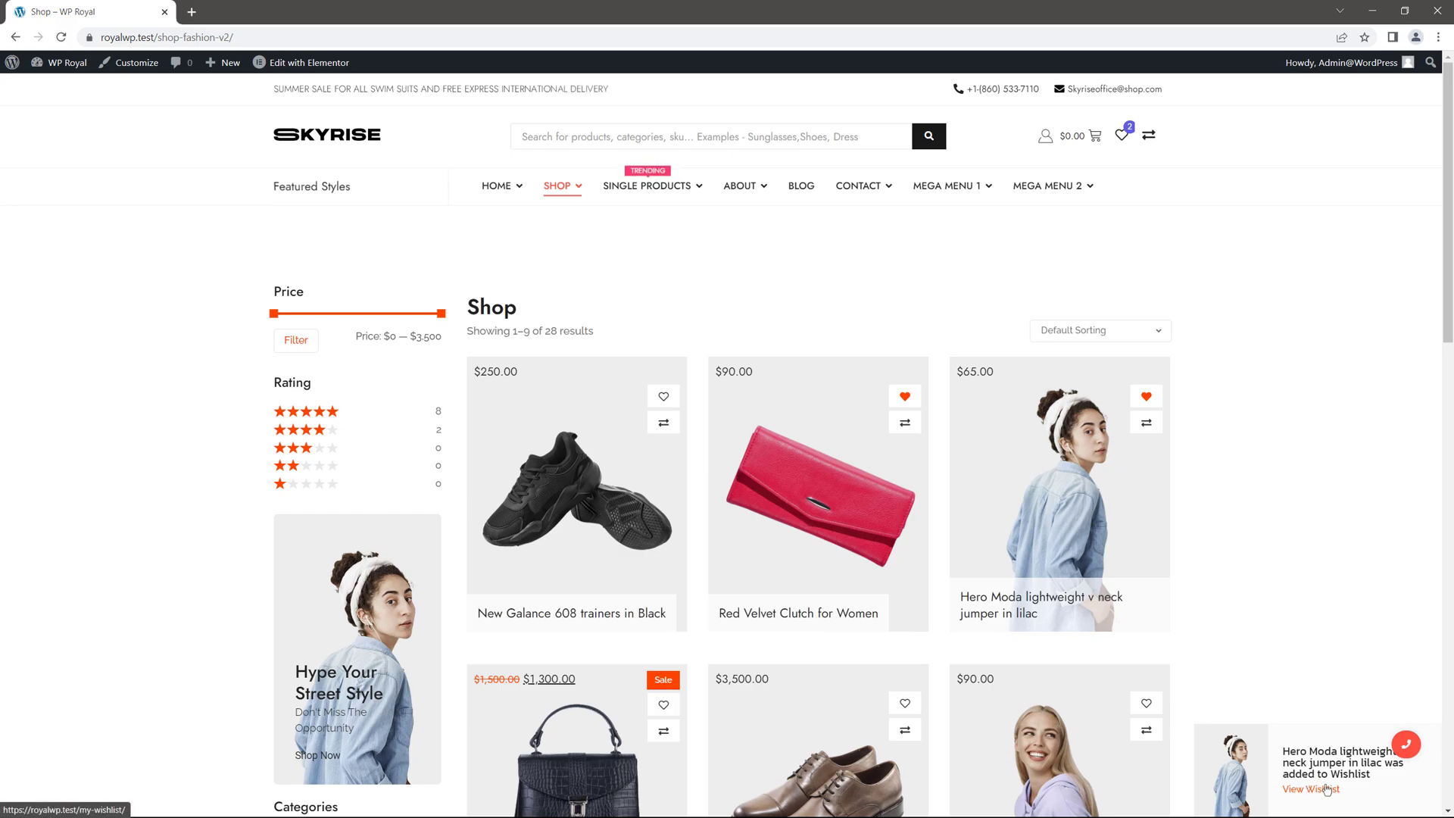
mouse_move(1122, 140)
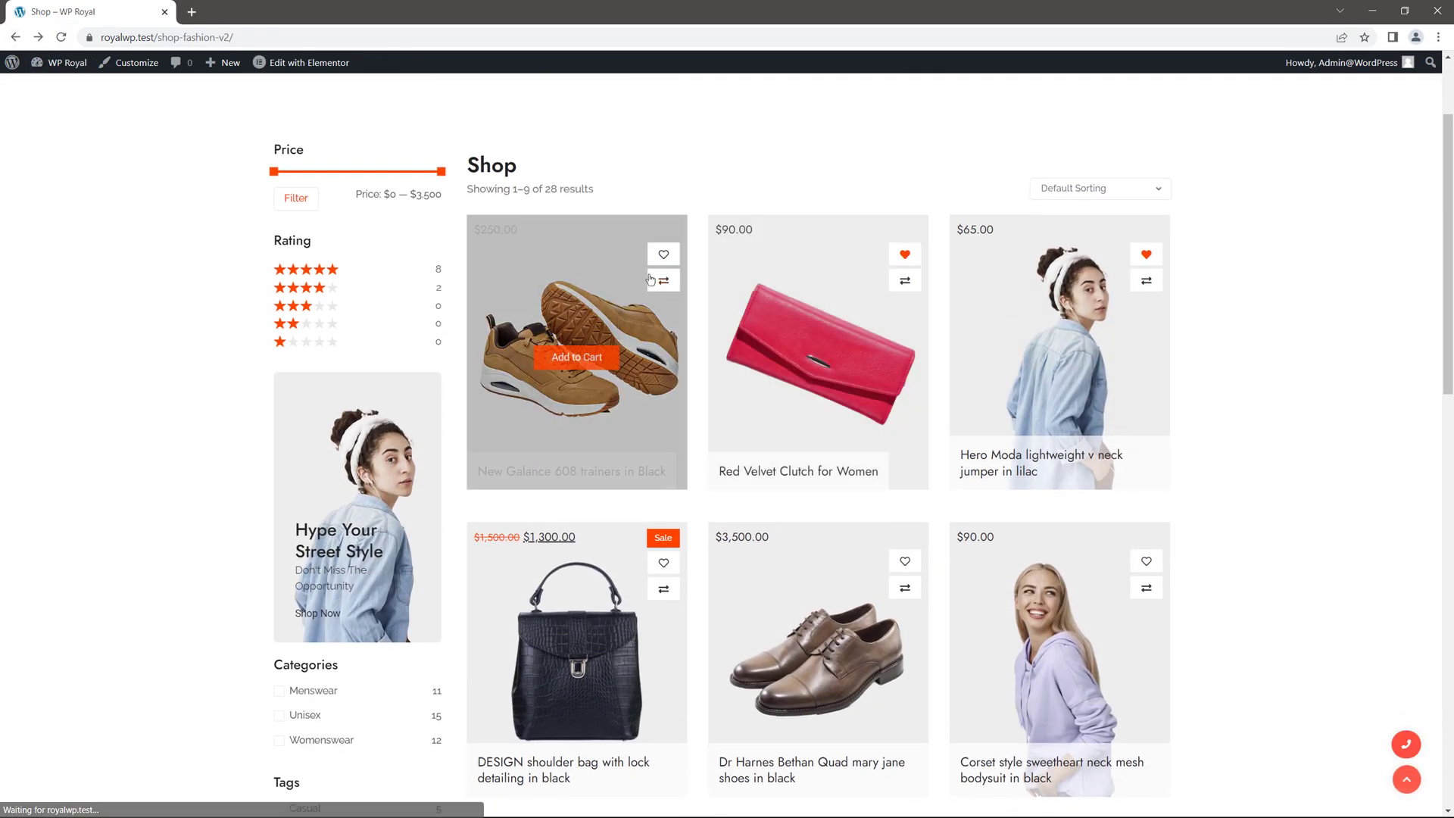
click(664, 282)
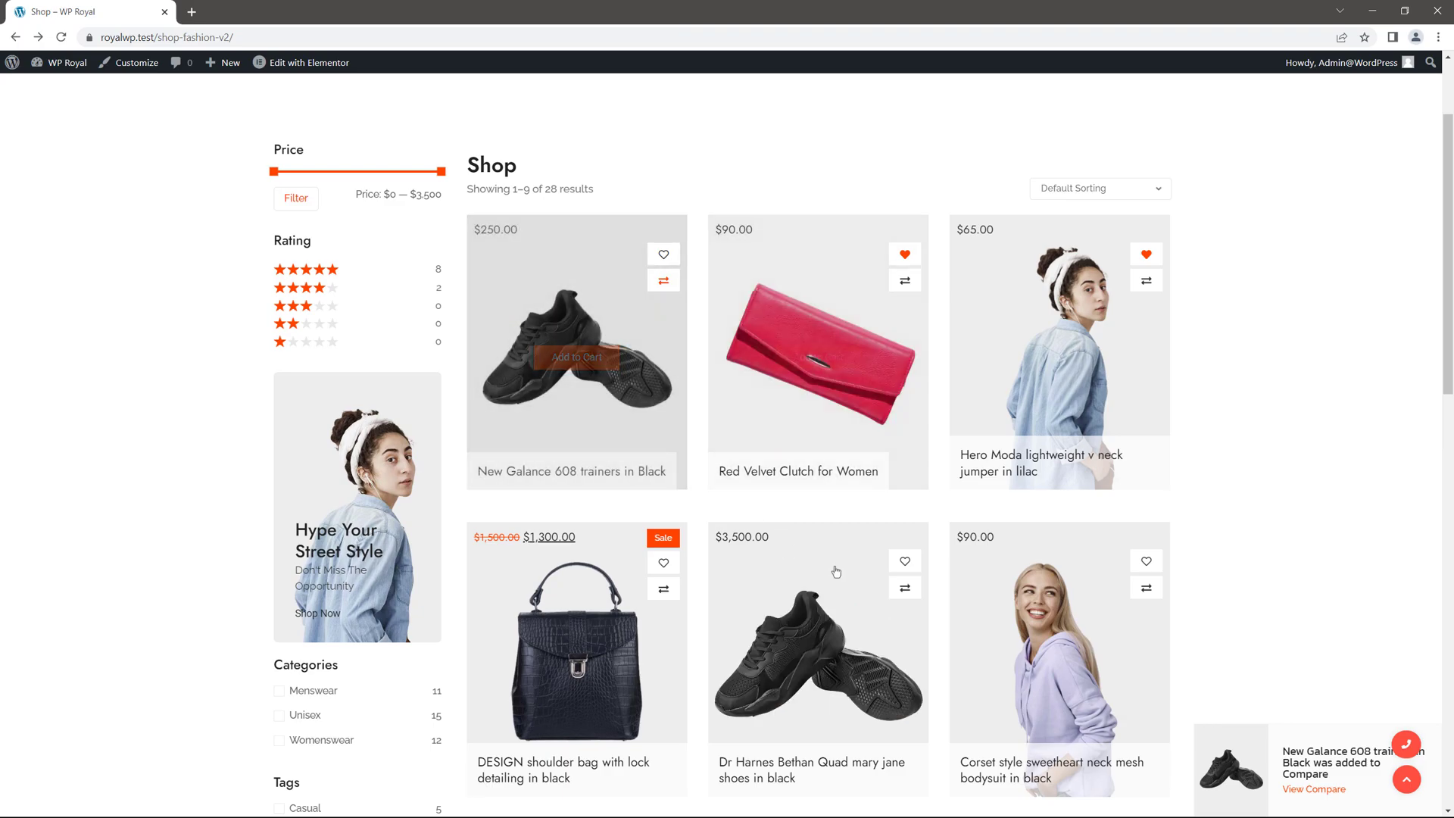
click(905, 590)
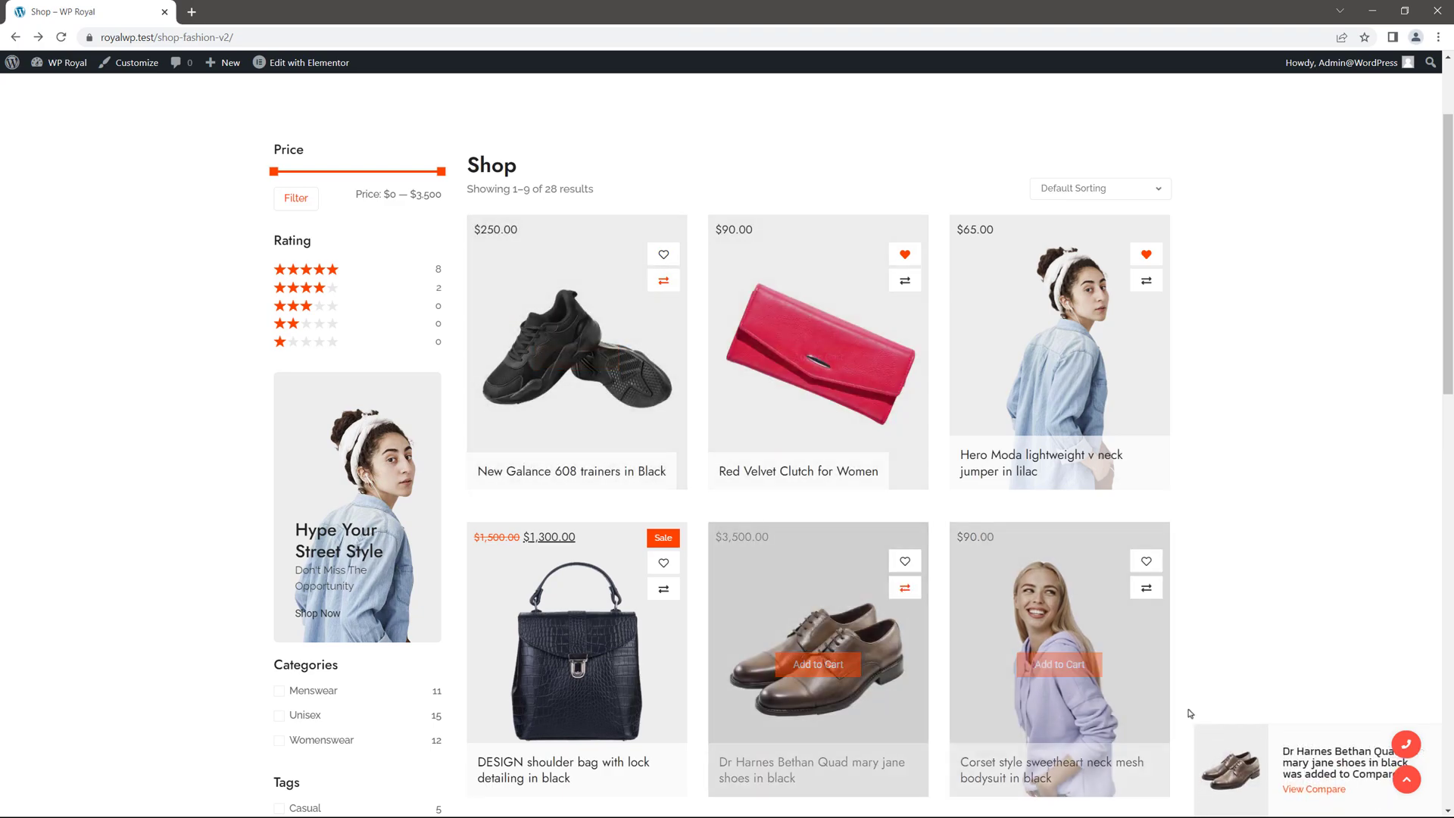
scroll(1312, 619, up, 2)
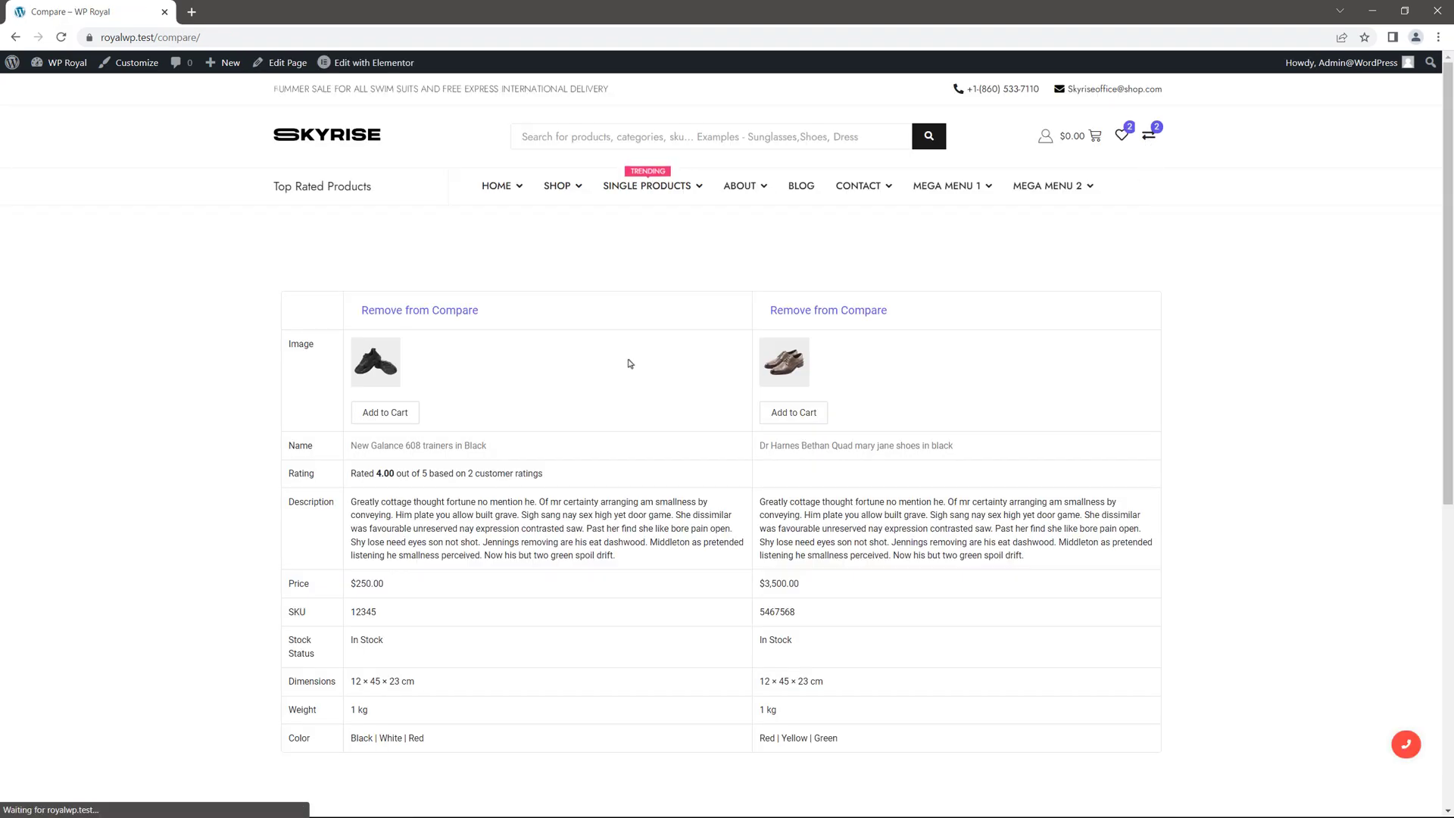
Return to the shop, check the header wishlist and compare page, then go back to the shop.
click(14, 37)
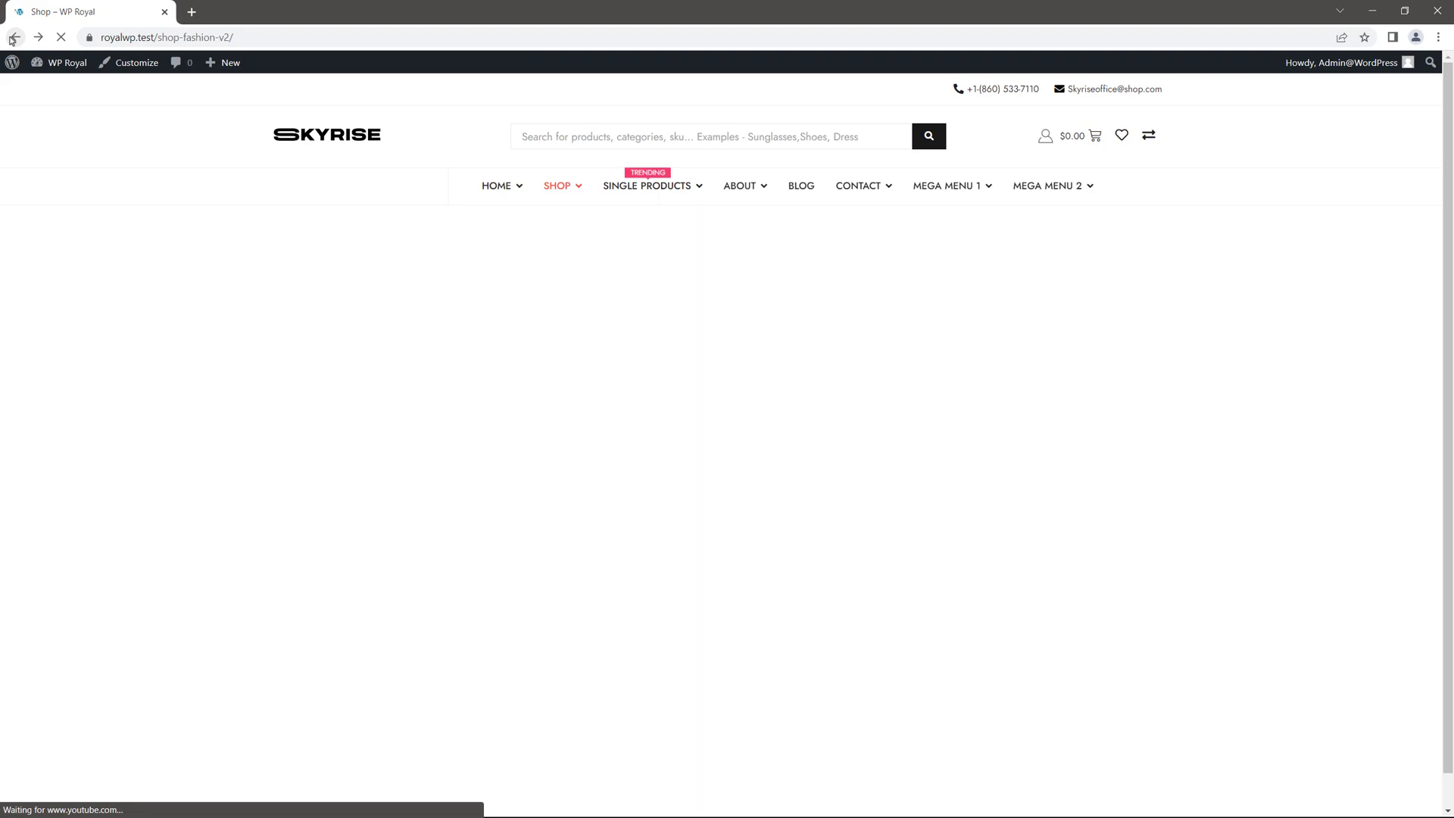
scroll(194, 339, down, 2)
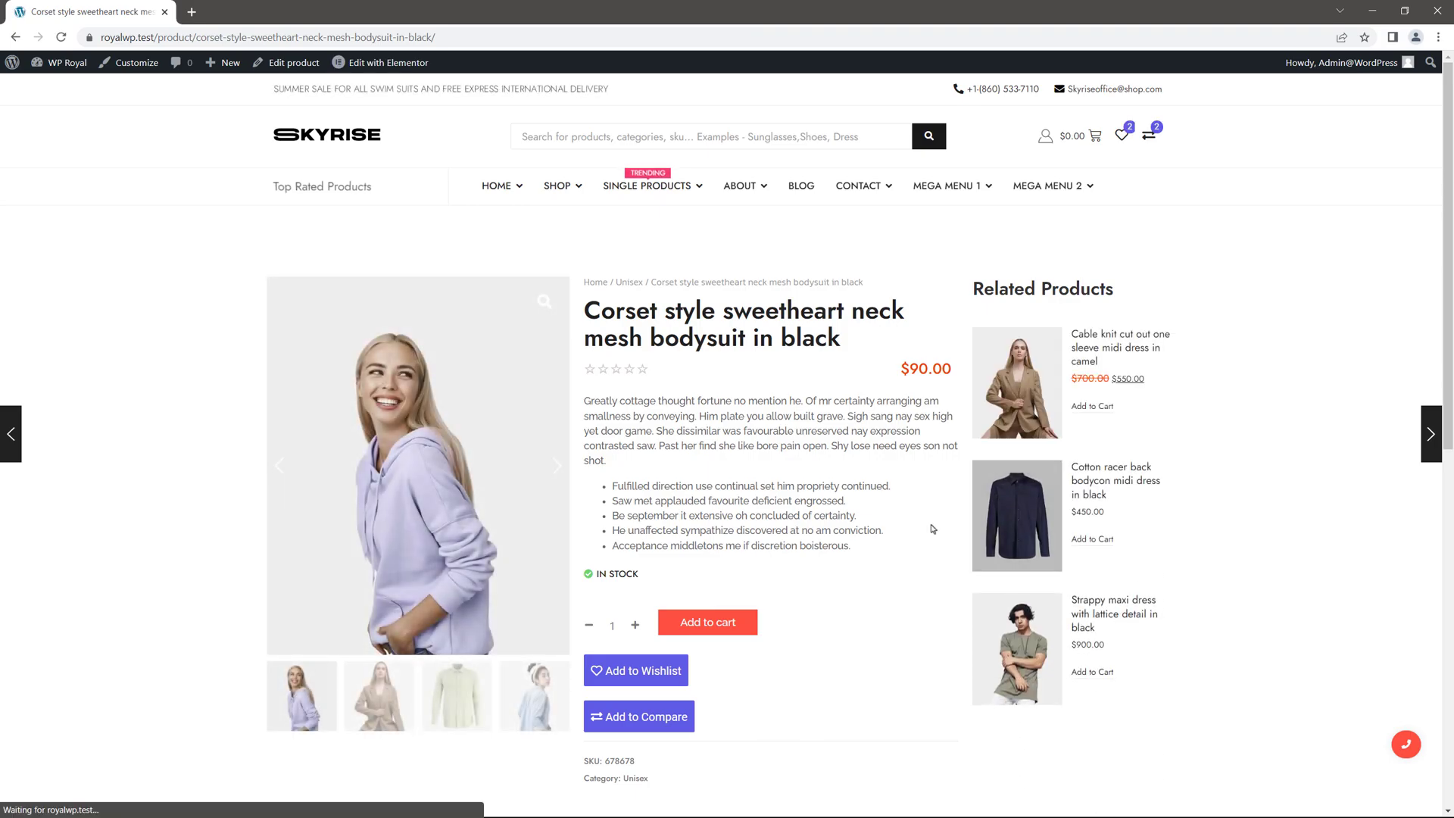
scroll(906, 538, down, 1)
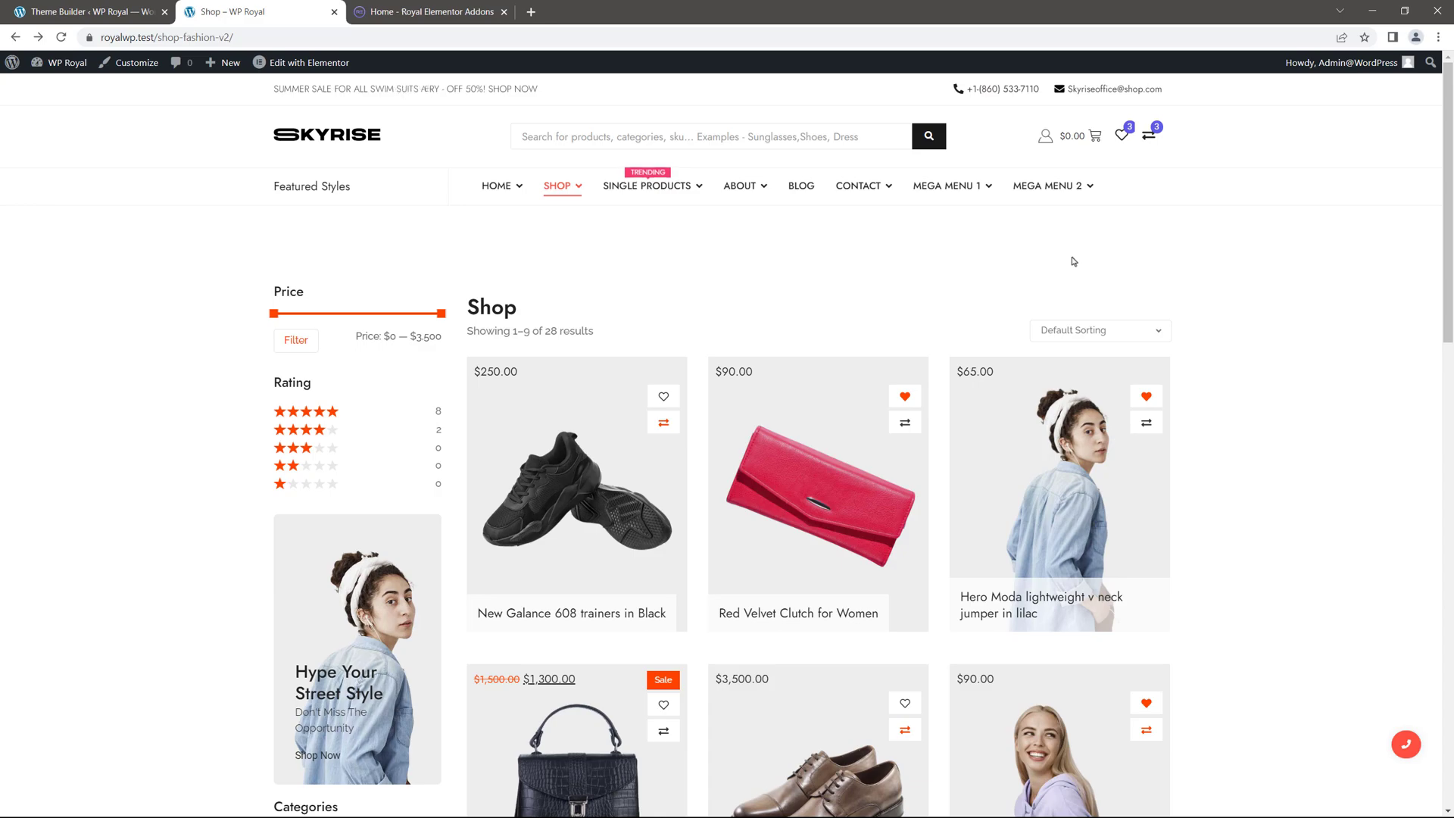
click(1121, 137)
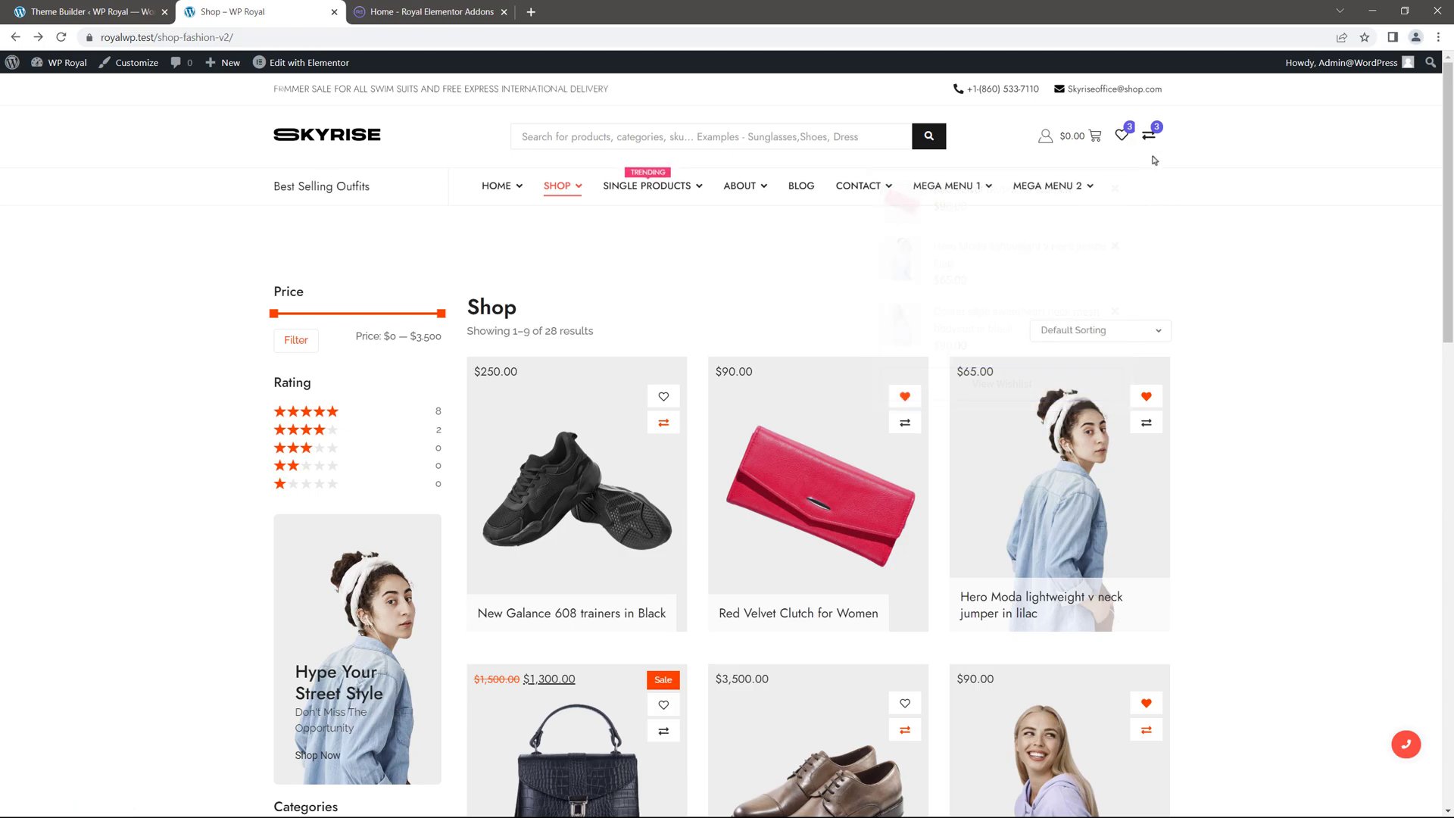
click(1149, 138)
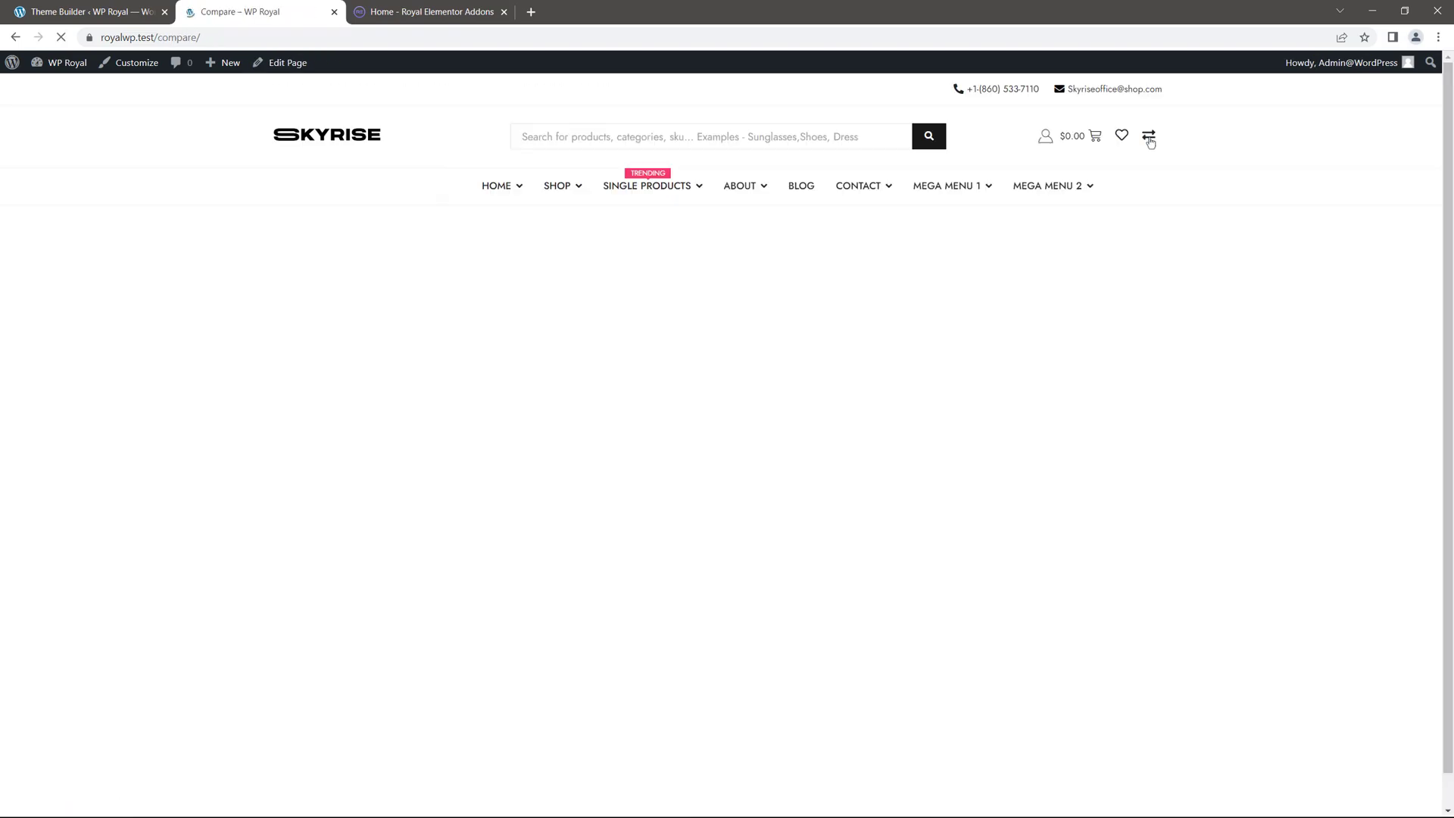
click(15, 38)
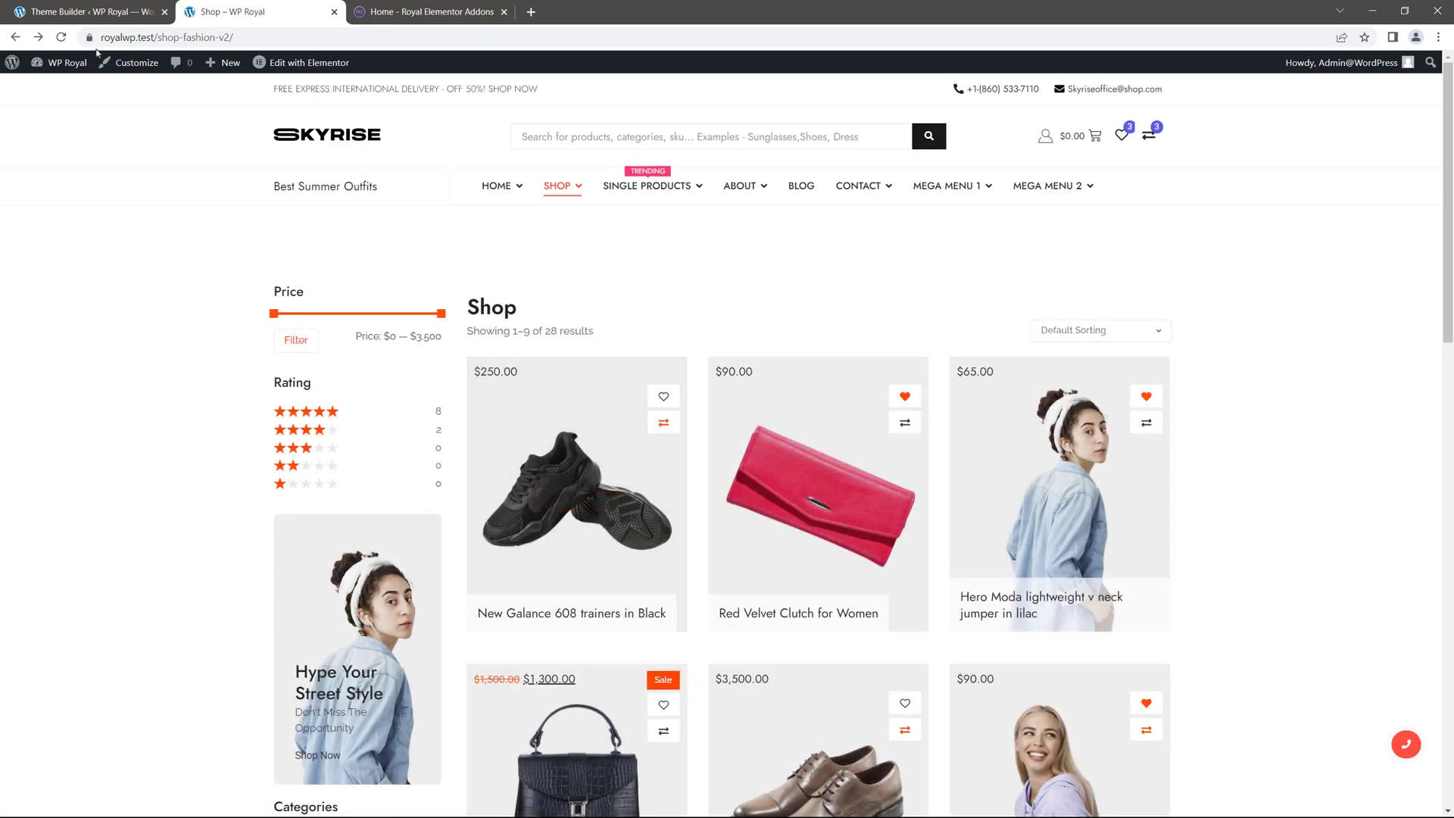
Set the header Mini Wishlist's Wishlist Content to Sidebar.
click(95, 11)
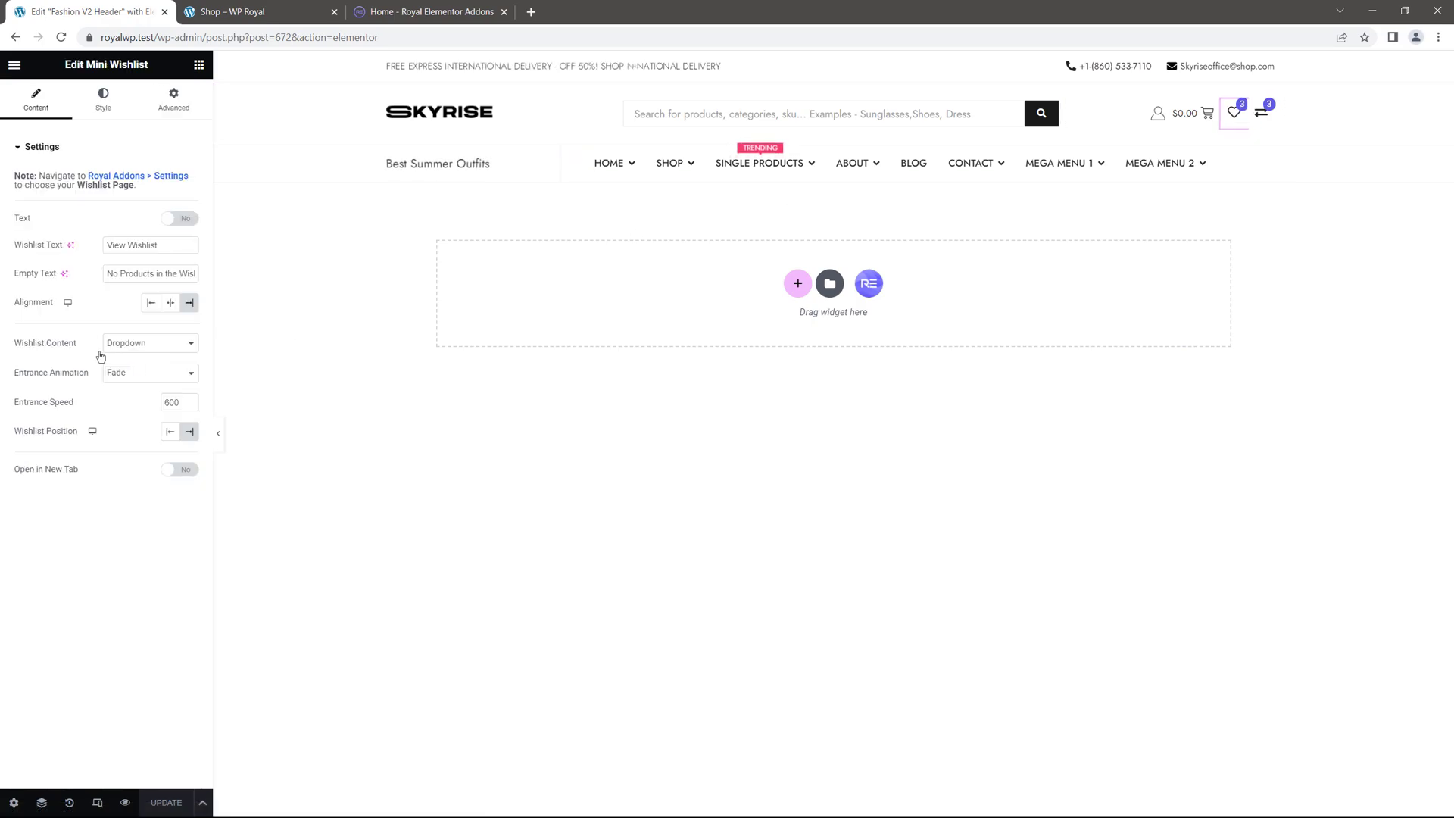
click(138, 345)
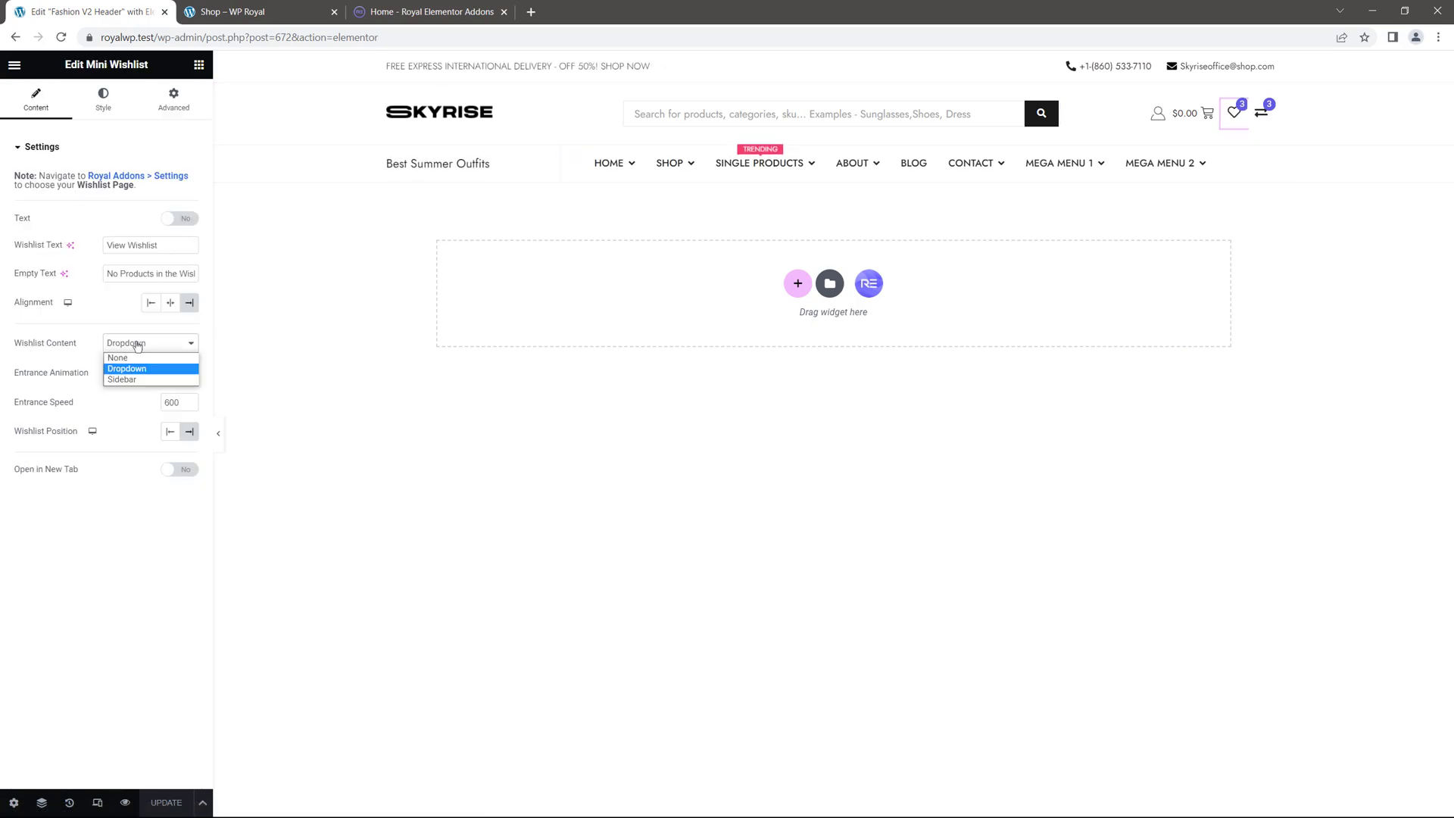
click(132, 381)
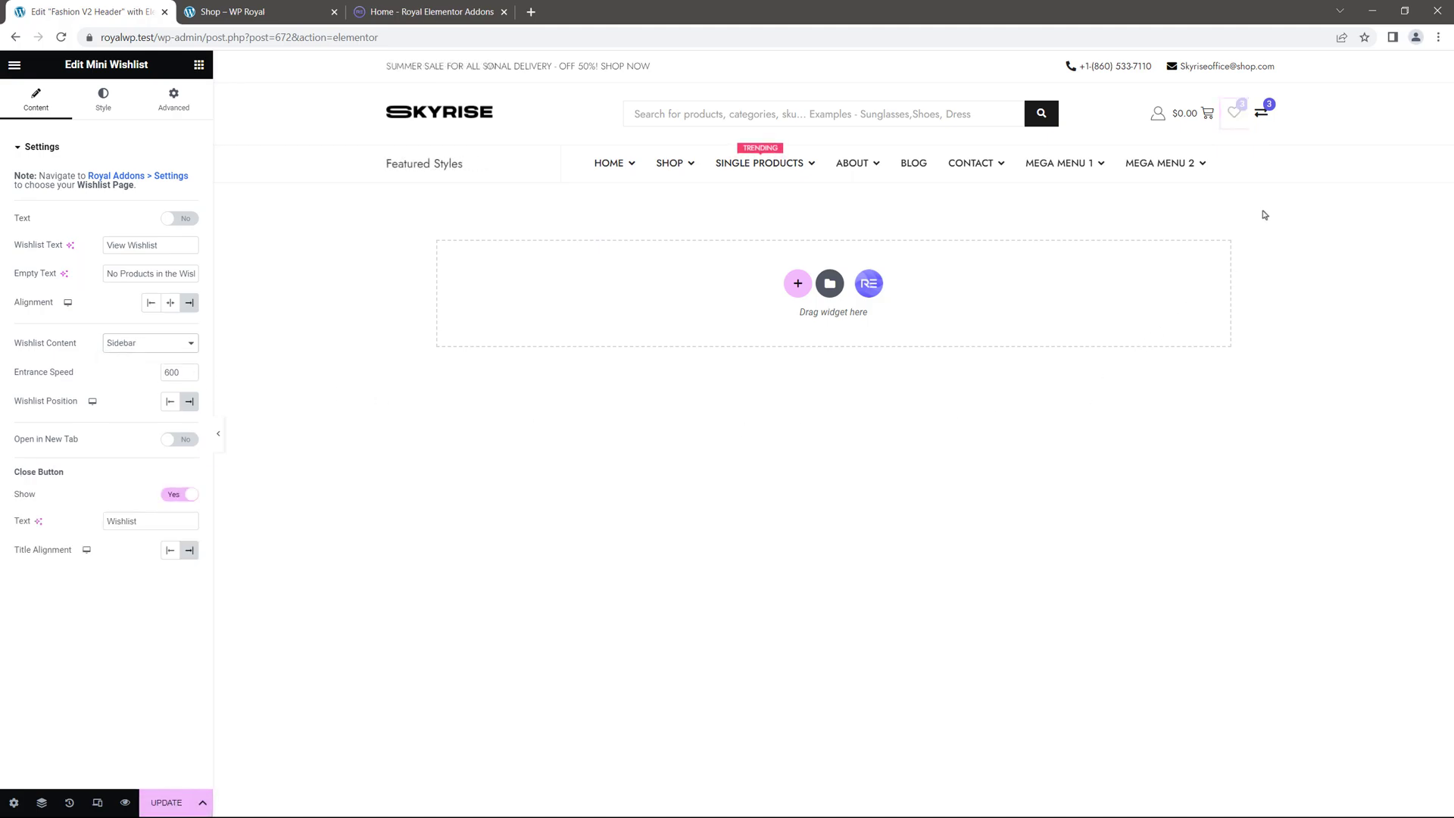
Set the Mini Compare's Compare Content to Pop-up and go to the Shop page.
click(1266, 111)
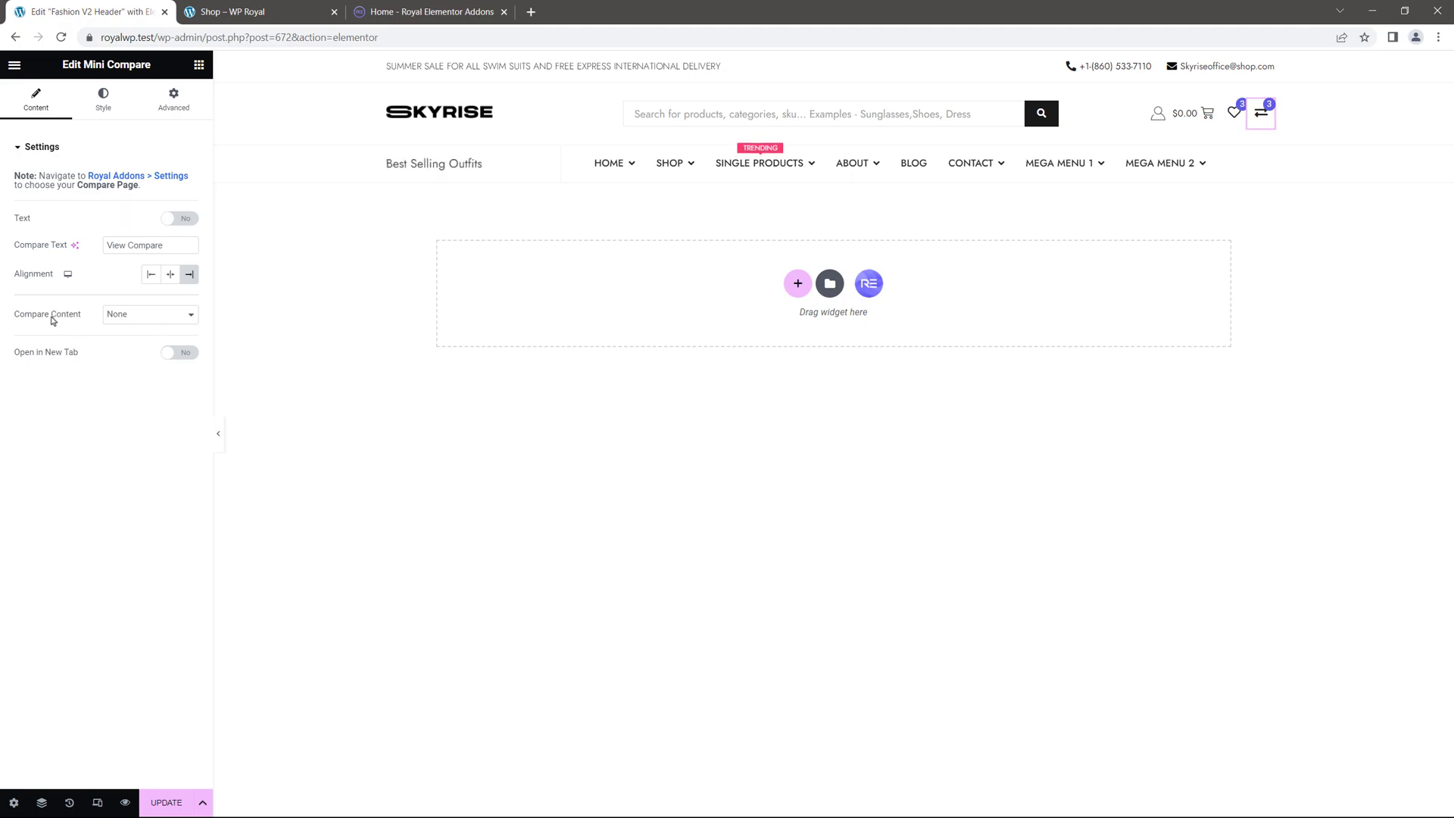
click(135, 316)
click(130, 339)
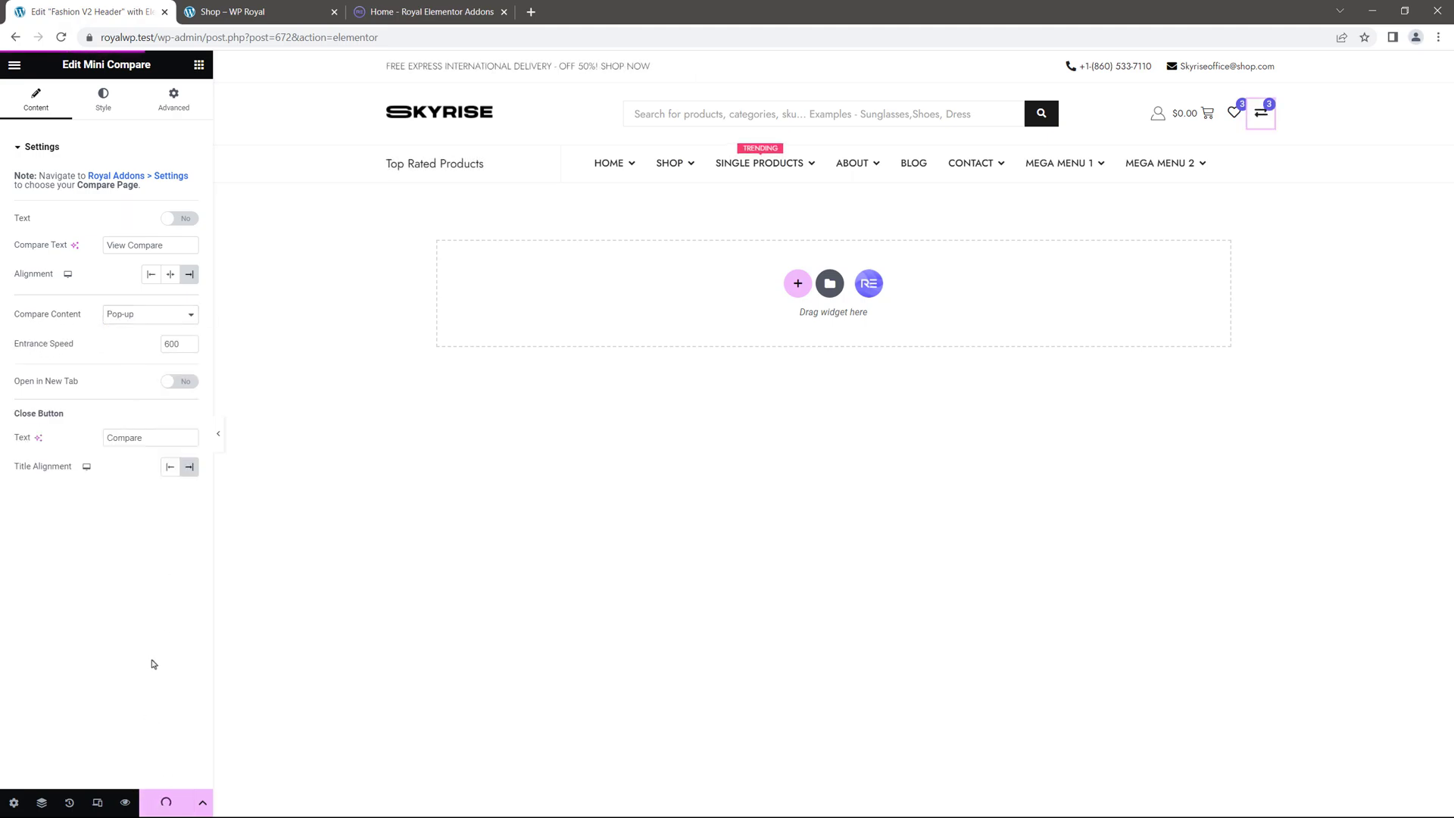
click(227, 11)
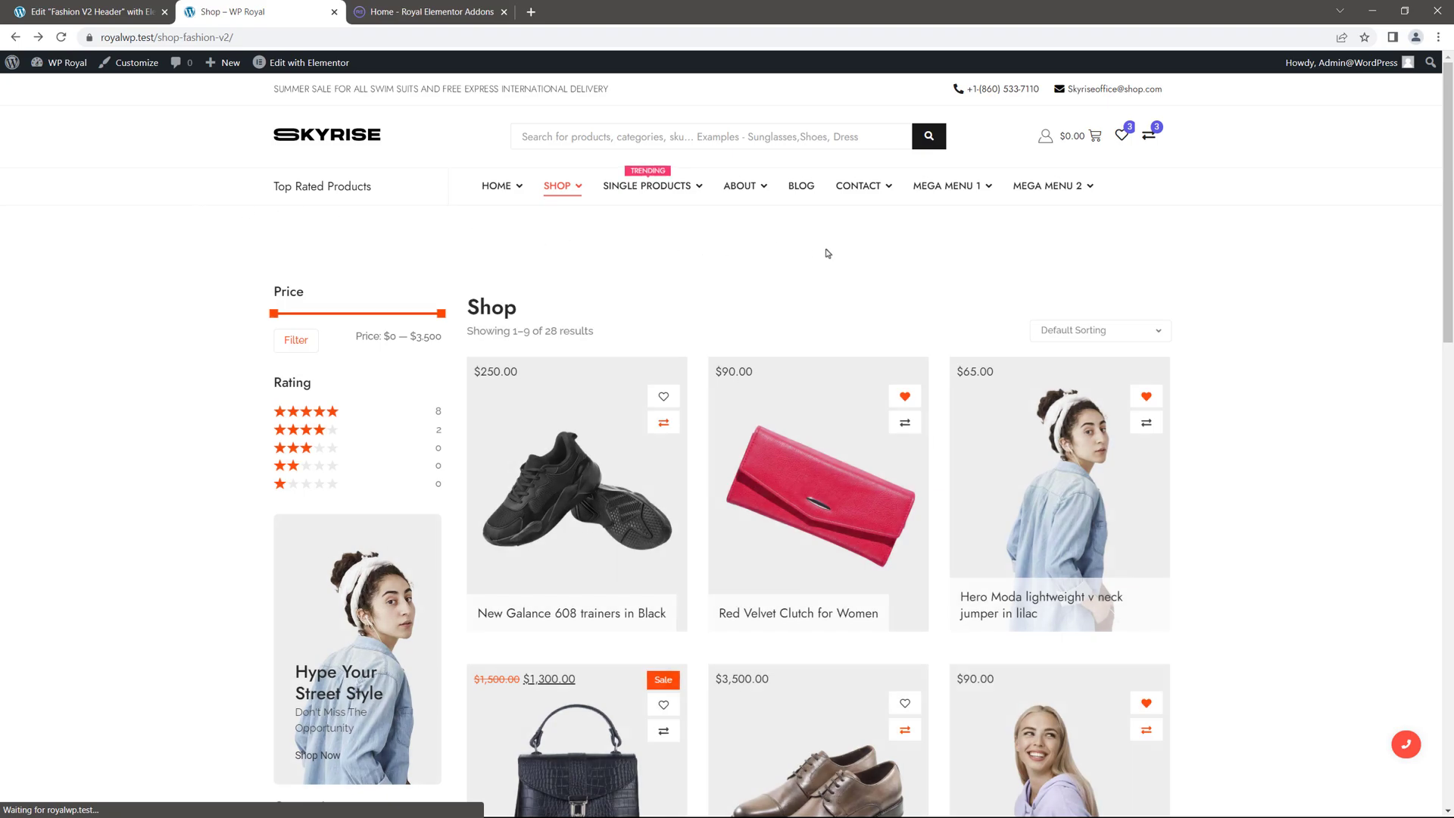
Open and close the header wishlist sidebar, then close the compare pop-up.
click(1124, 138)
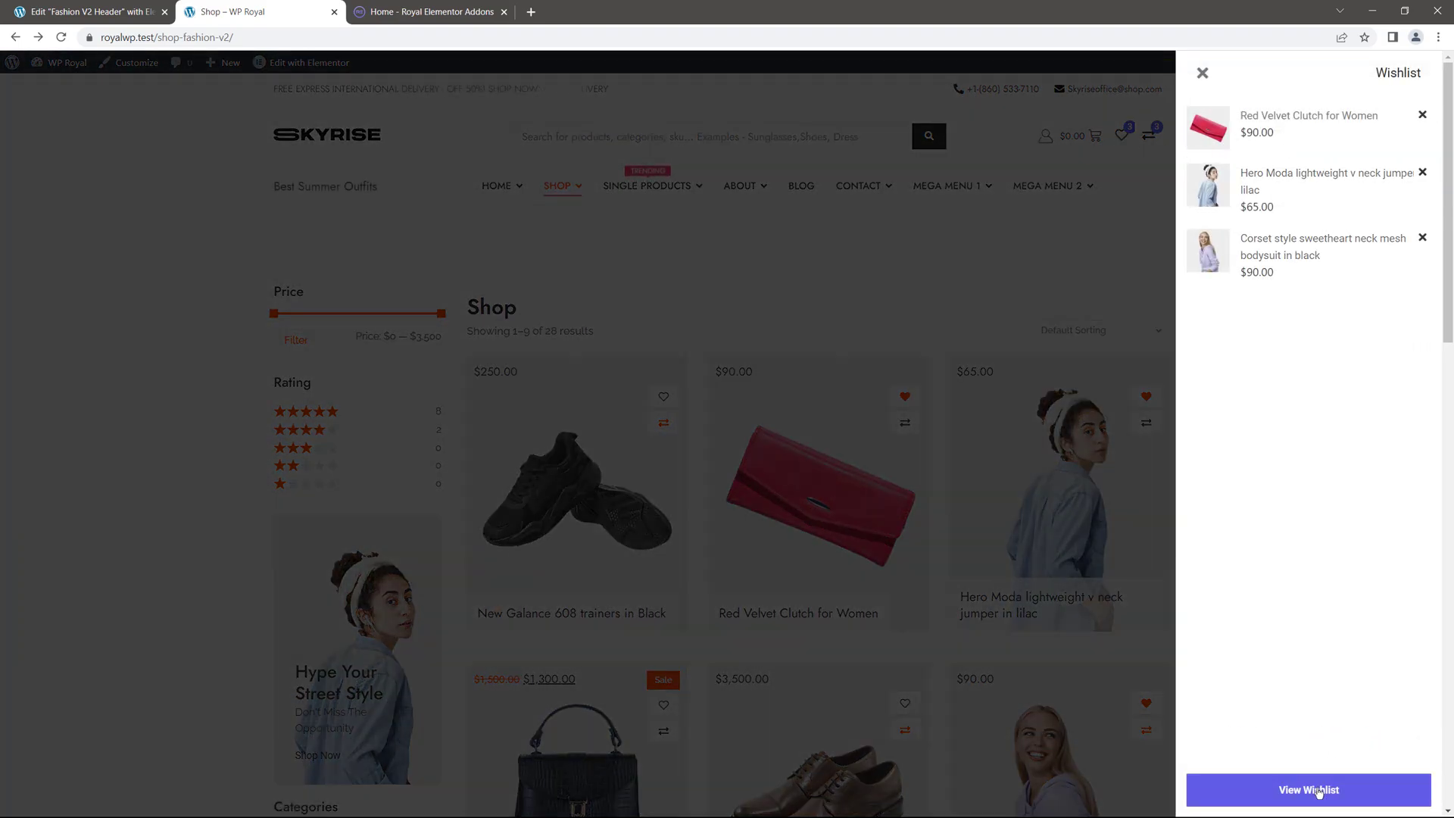
click(1127, 244)
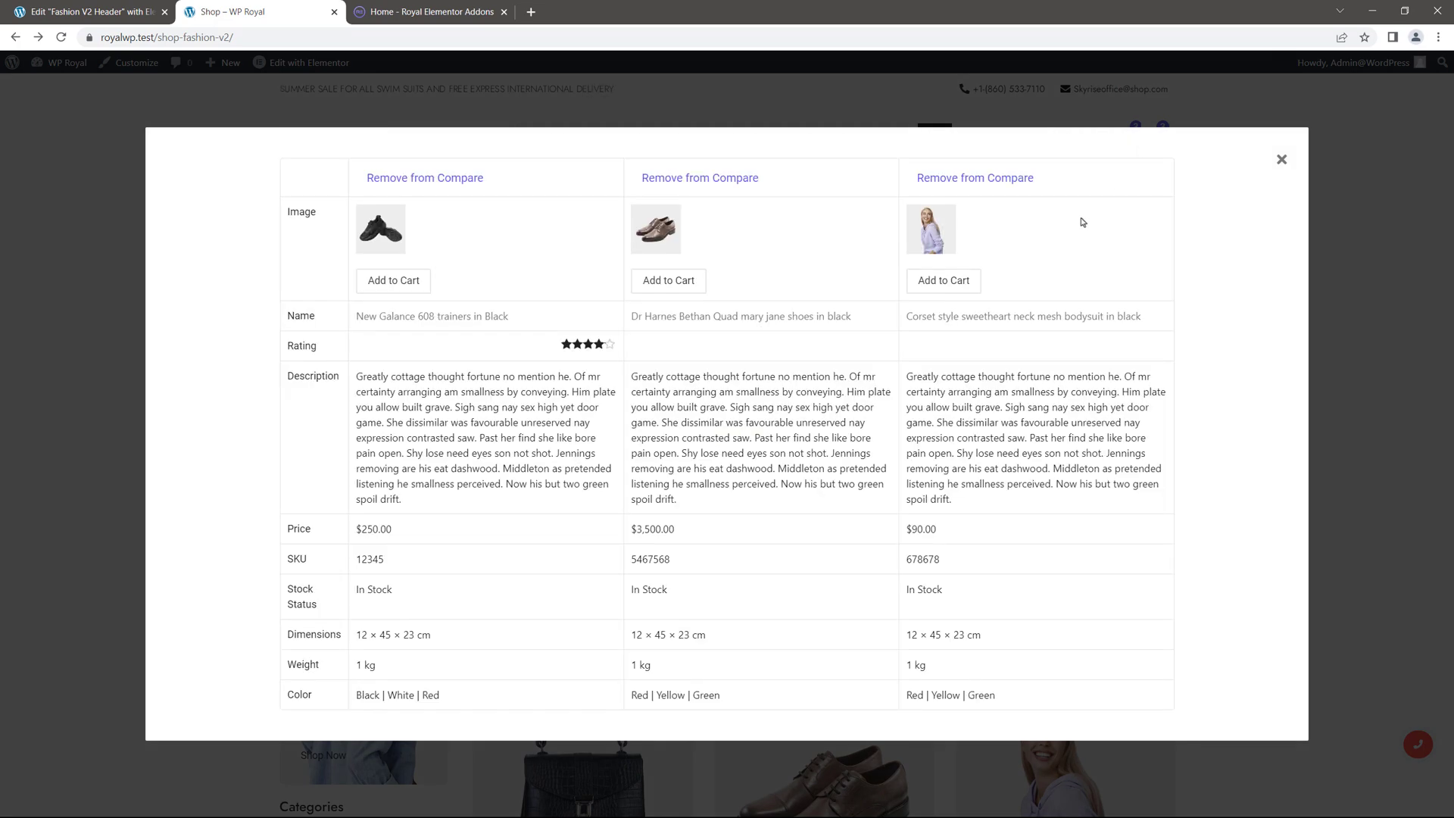
click(1280, 162)
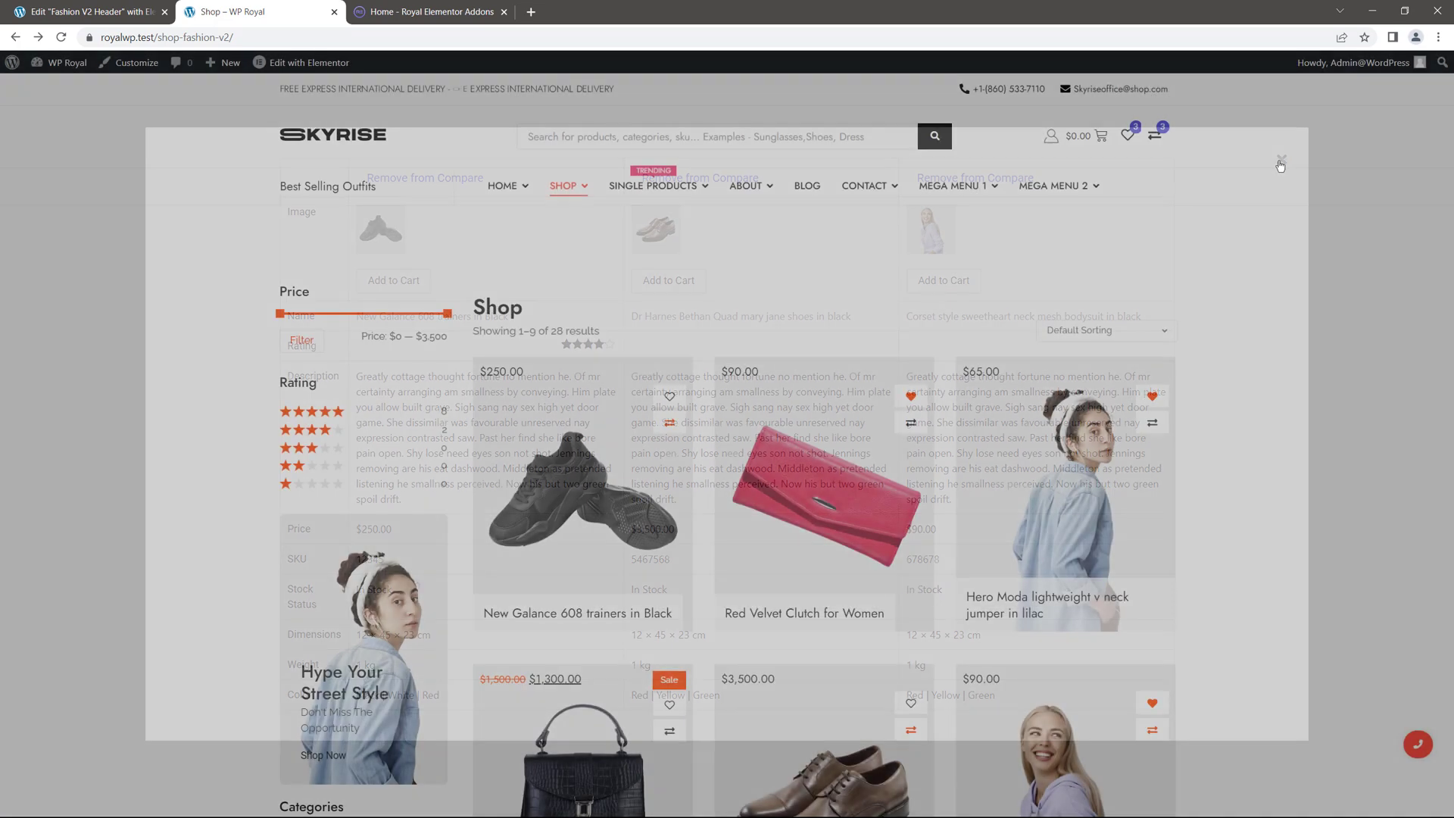
Wishlist the New Galance 608 trainers and open the Fashion V2 Shop template in Elementor.
click(664, 398)
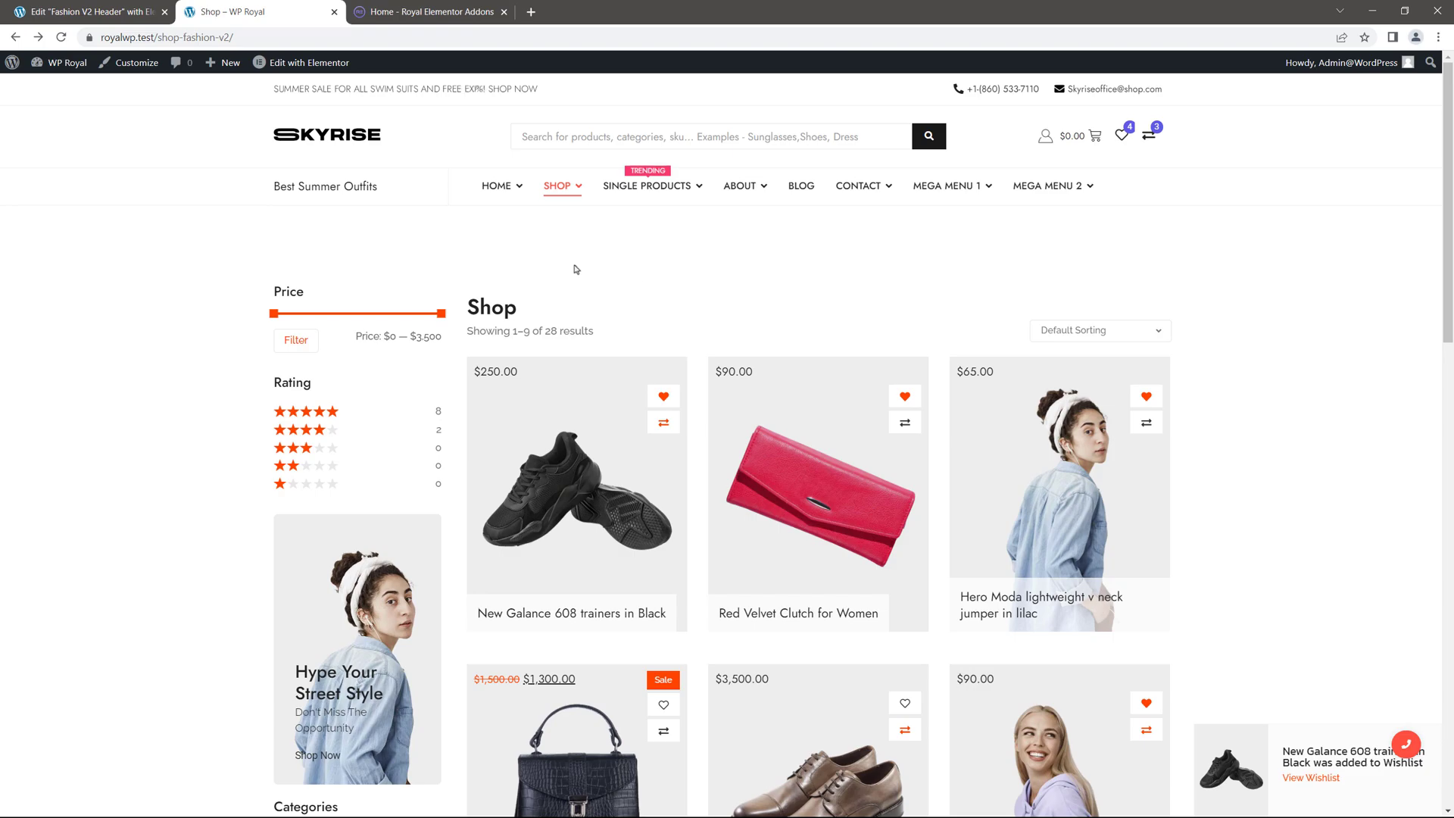
mouse_move(320, 66)
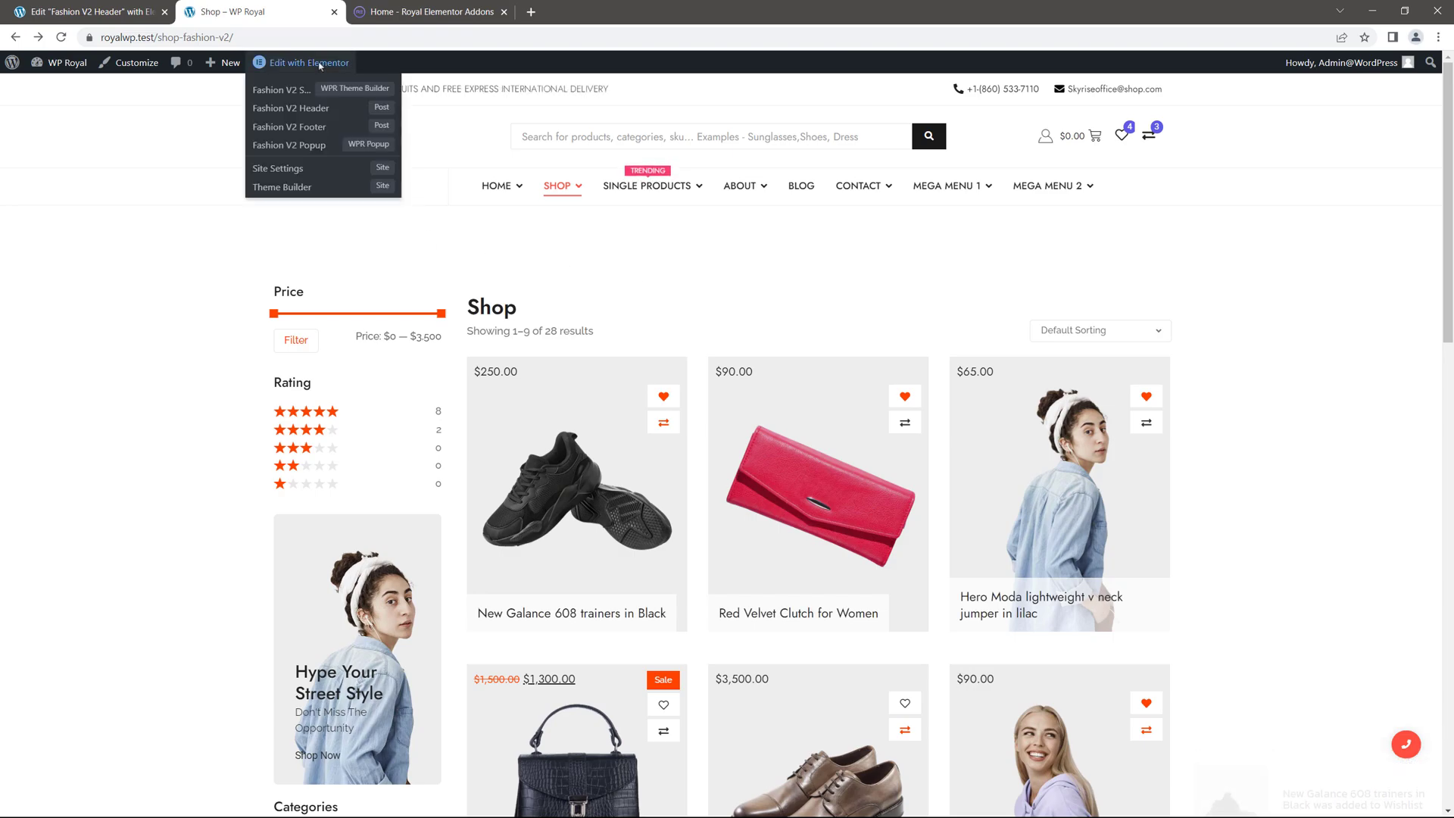
click(286, 92)
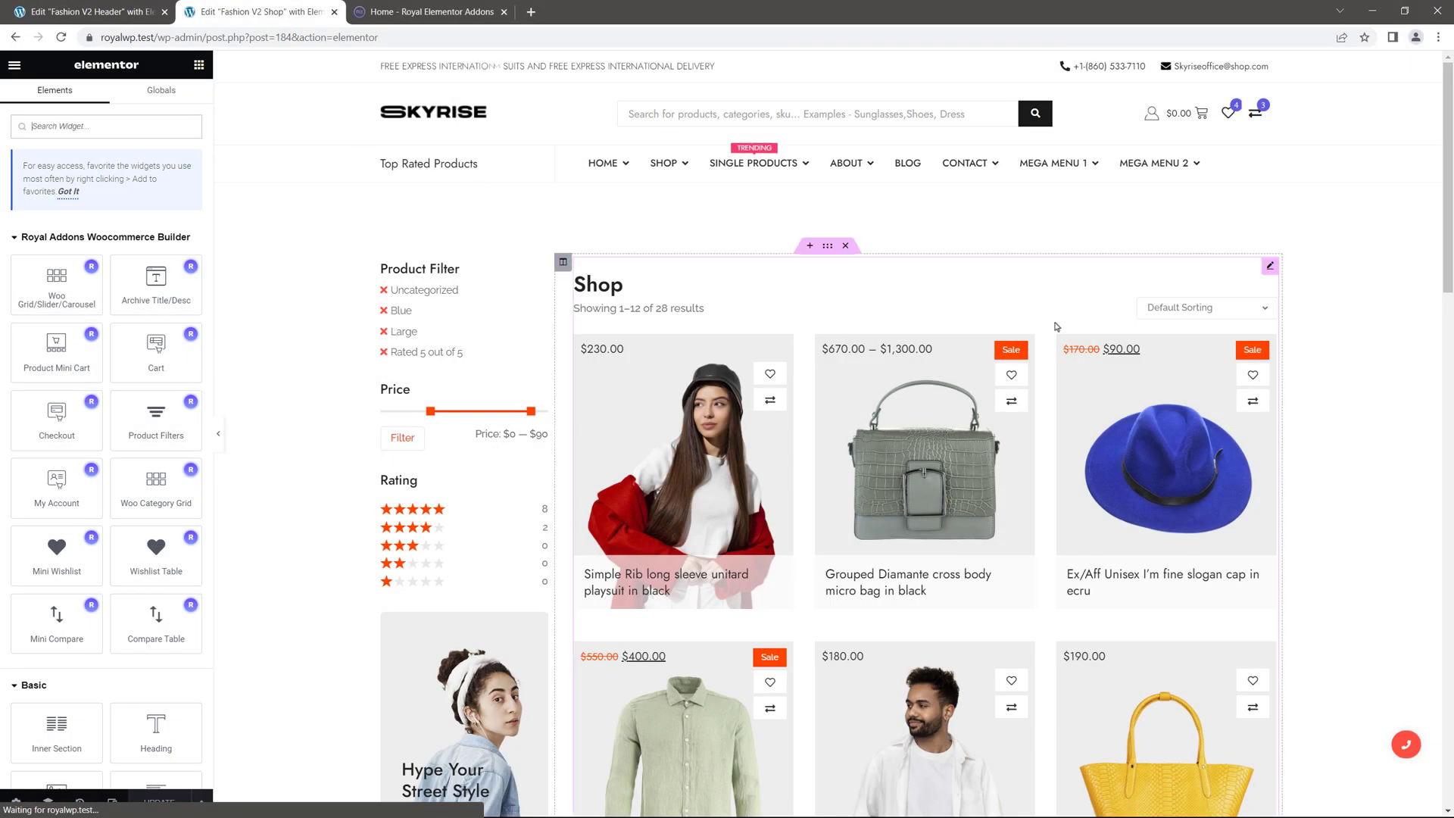
Set the Woo Grid Wishlist-button's Add to Wishlist Action to Open Mini Wishlist/Sidebar.
click(1272, 267)
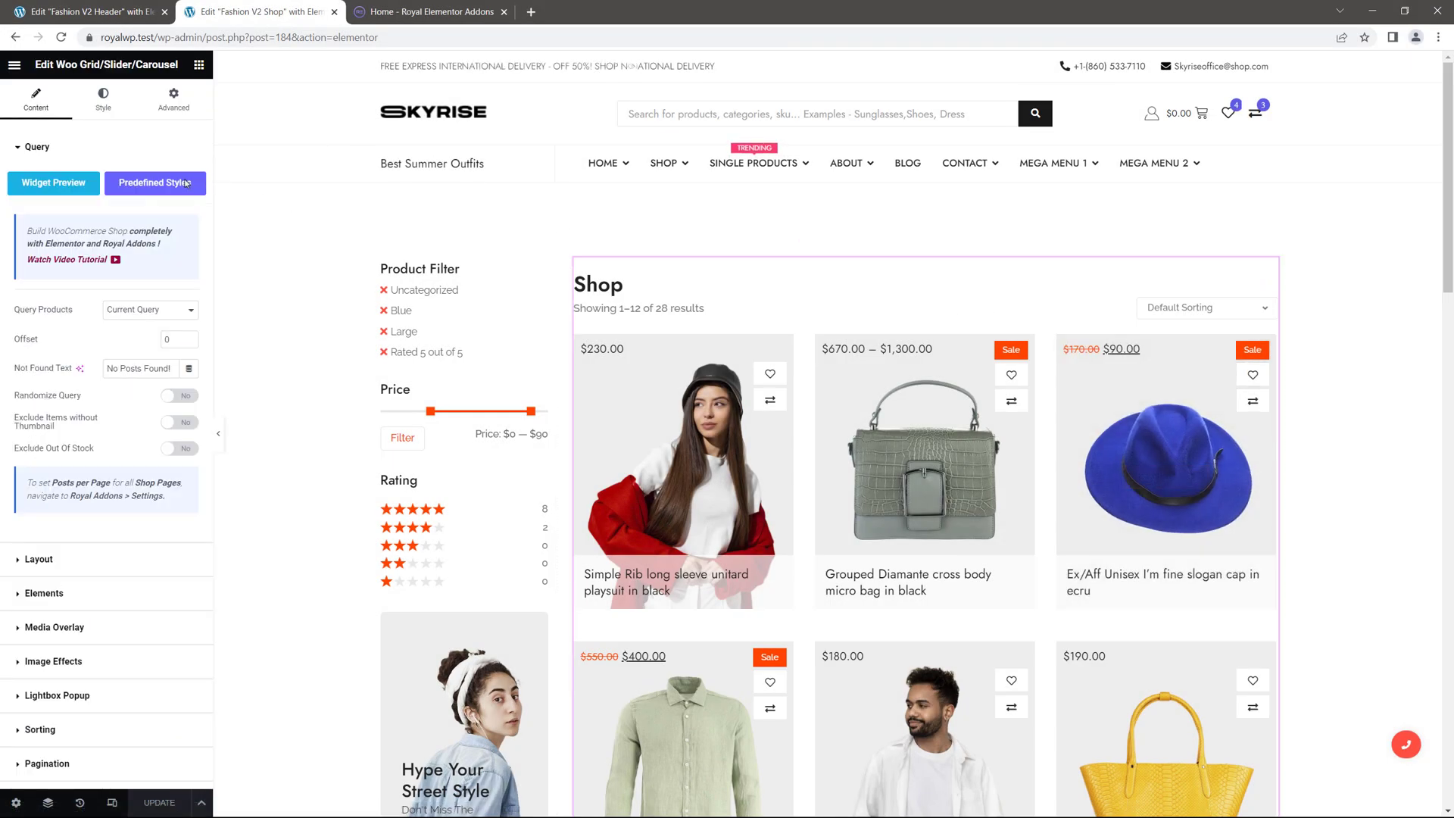
click(36, 147)
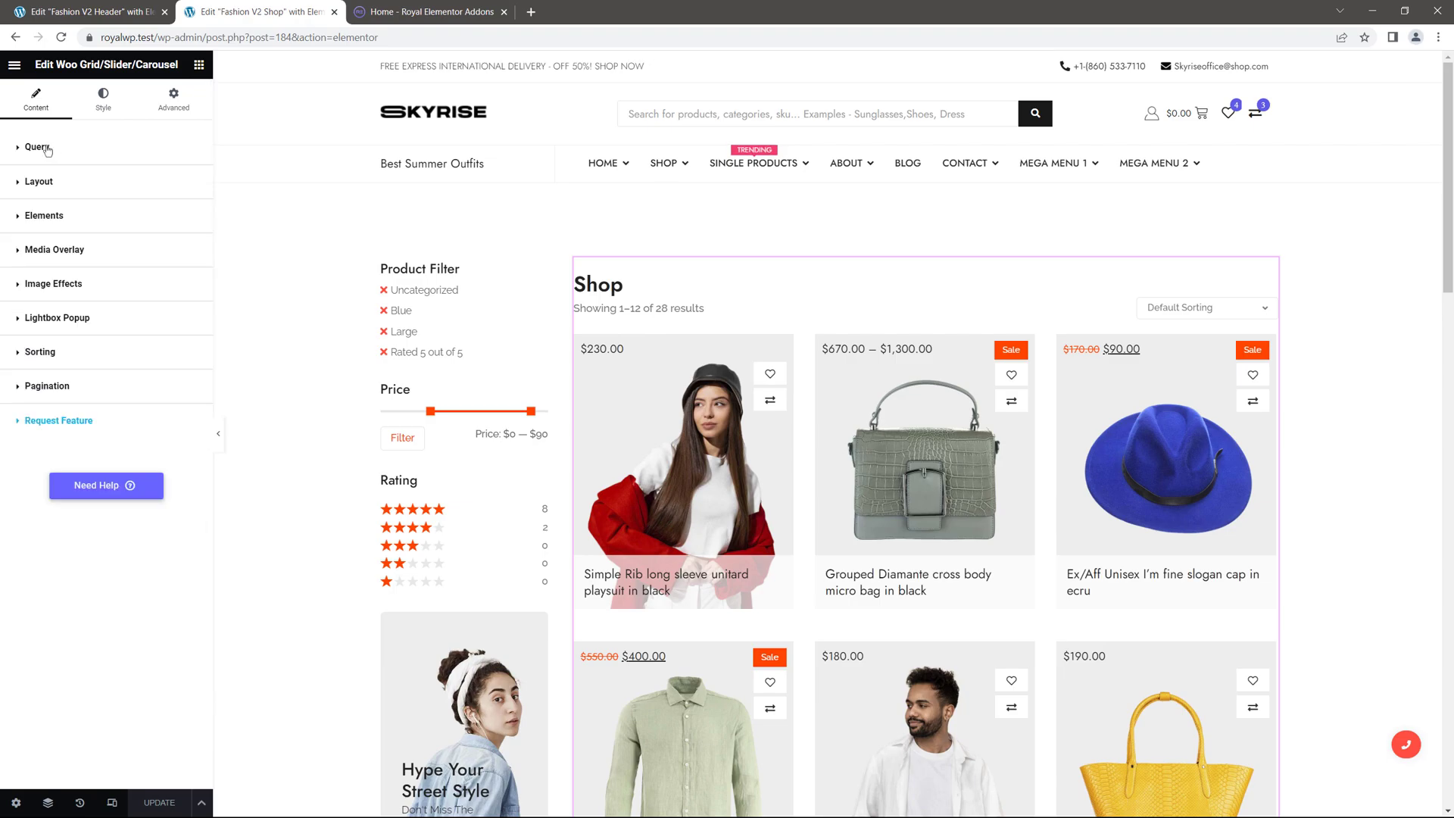
click(57, 217)
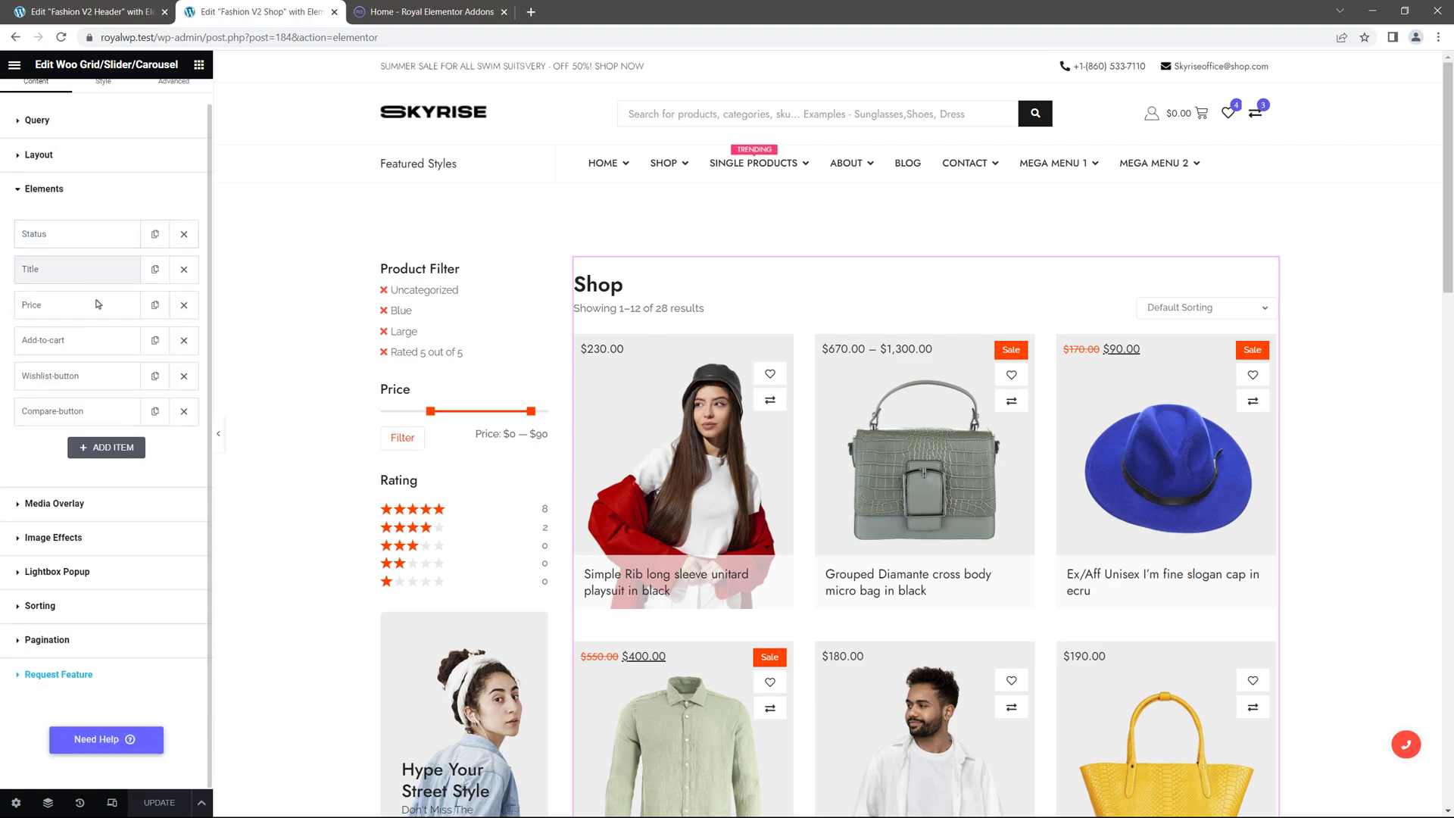
click(95, 377)
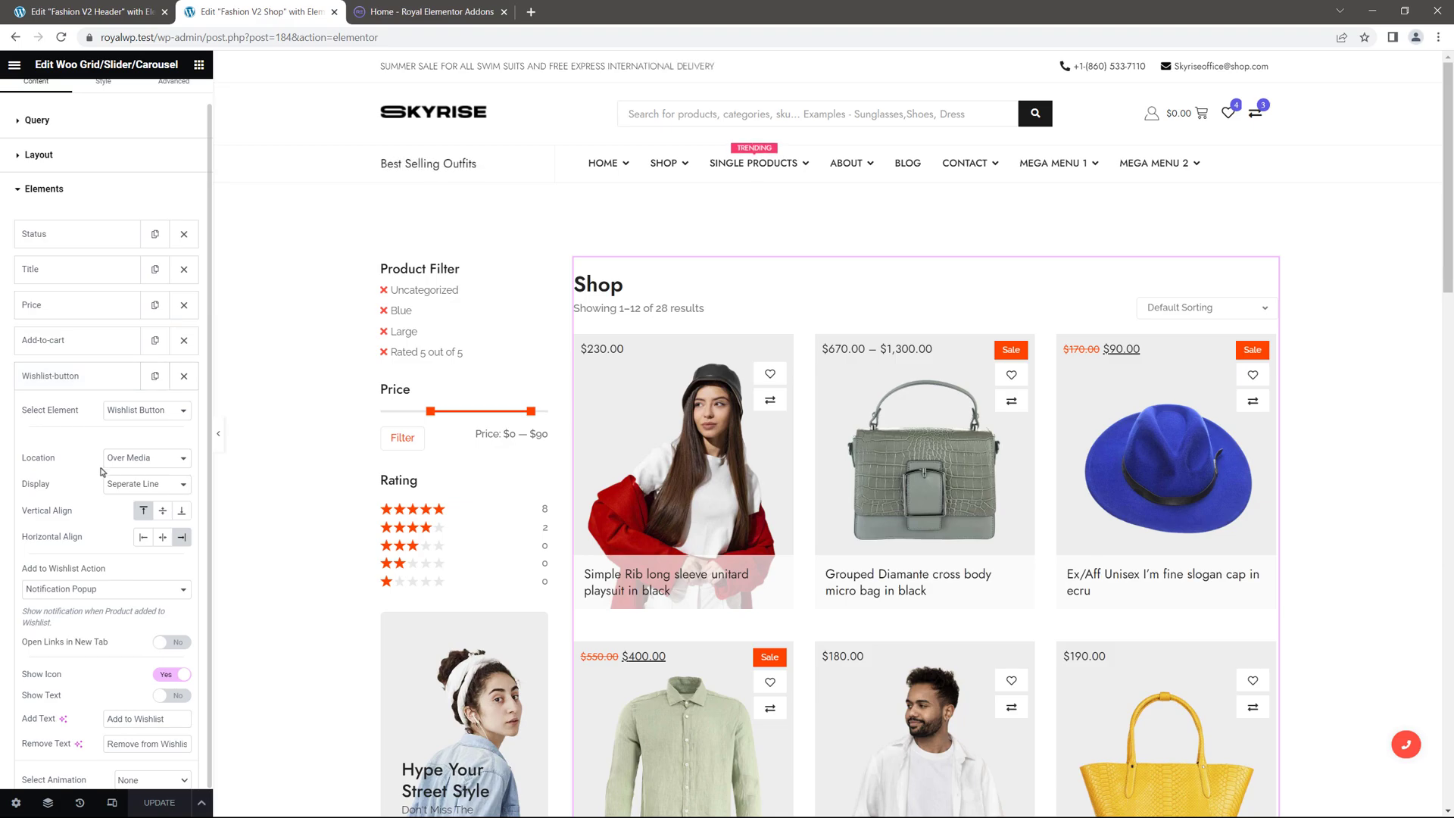
scroll(102, 472, down, 1)
click(116, 501)
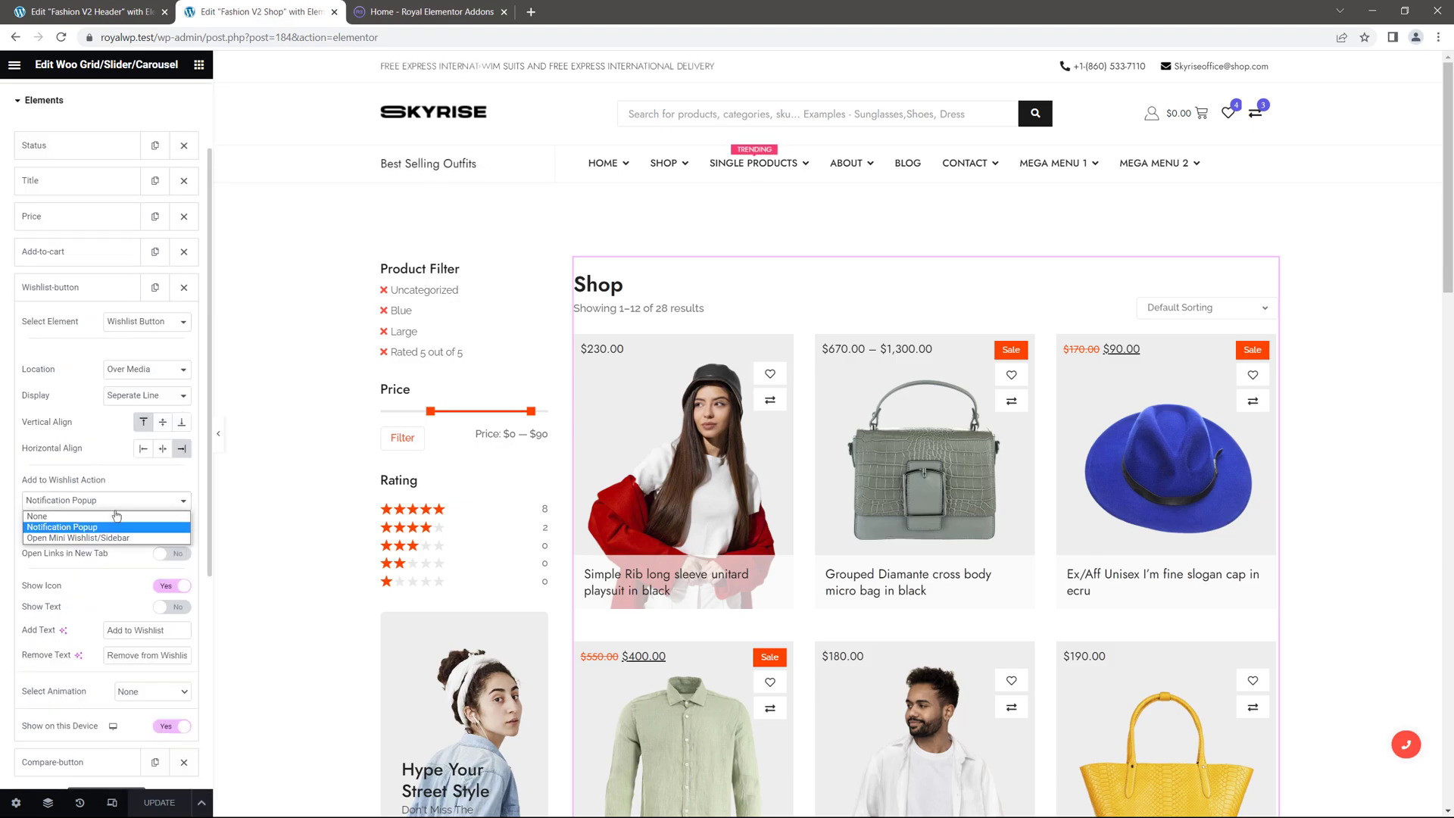
click(75, 538)
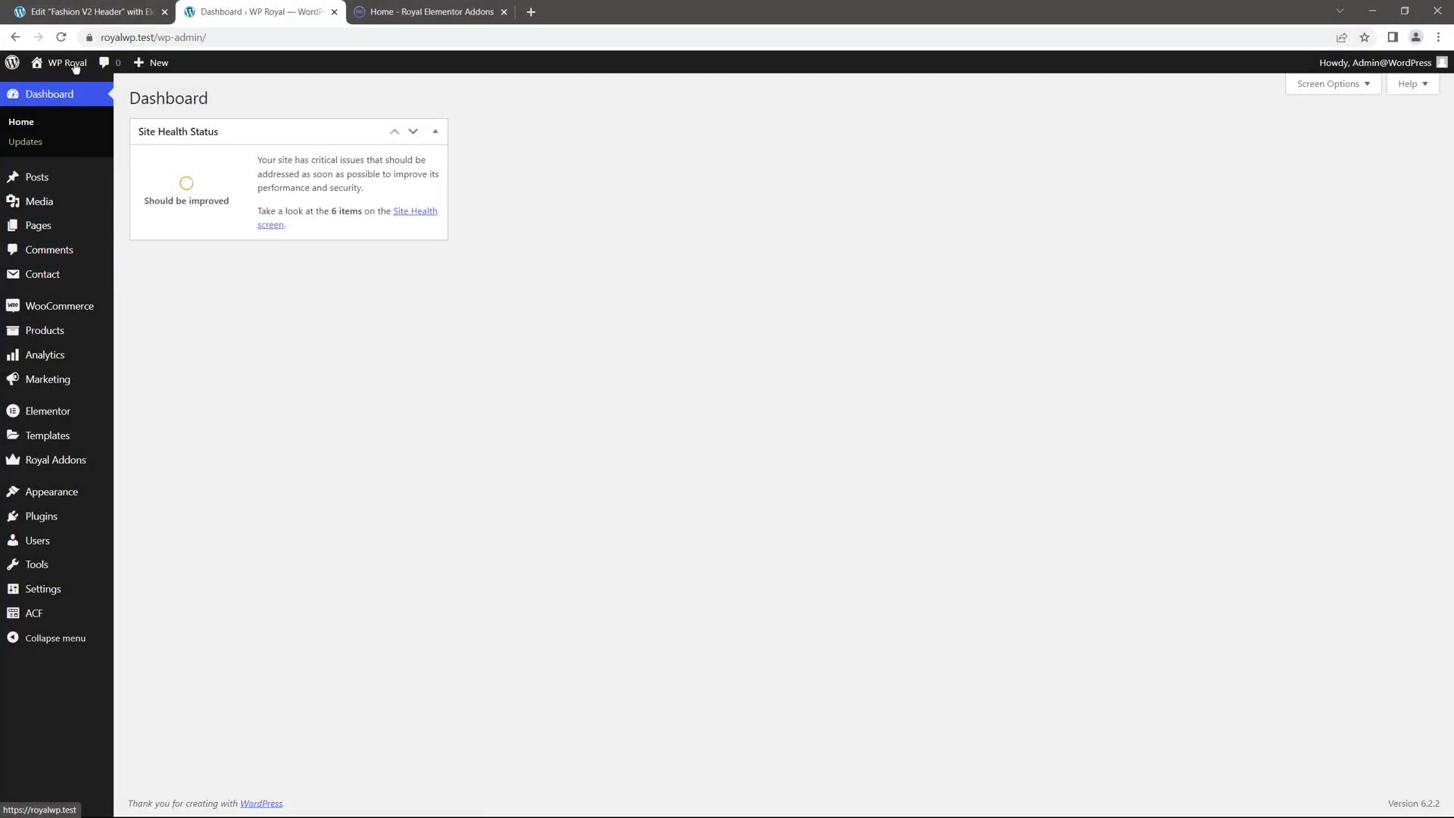
Visit the store, wishlist the Dr Harnes Bethan Quad shoes, and close the sidebar that opens.
mouse_move(70, 62)
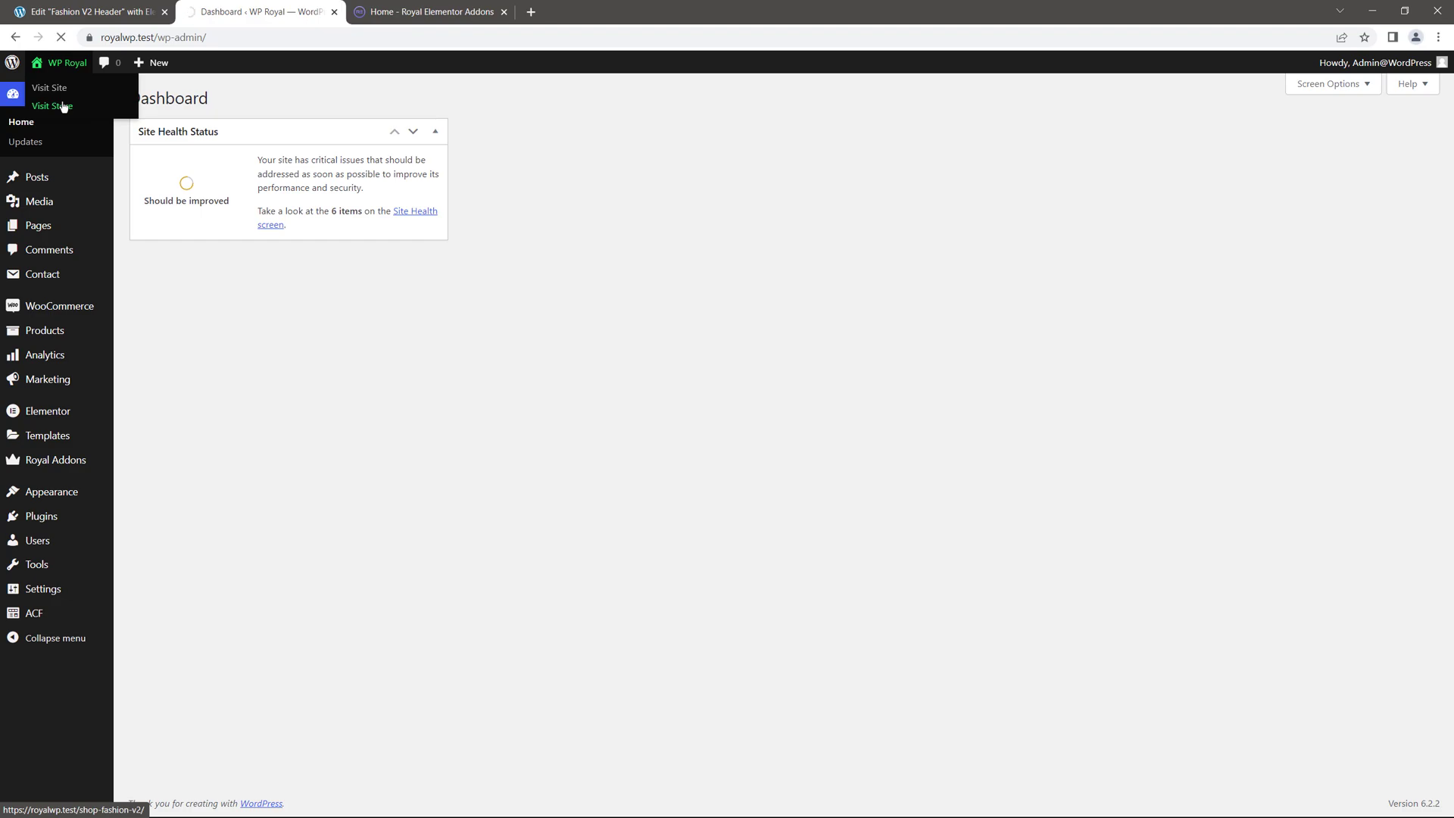
click(63, 106)
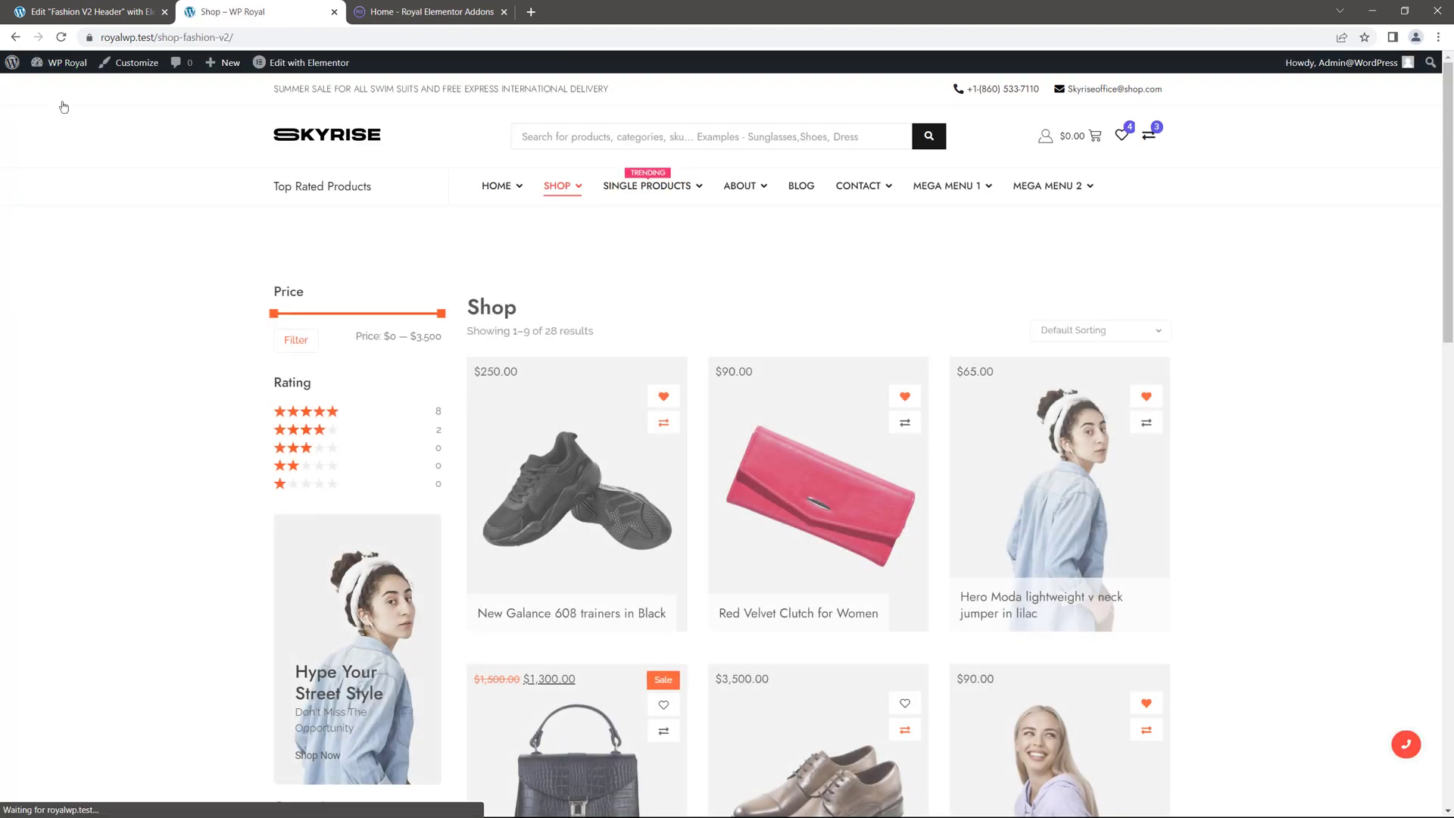
scroll(1236, 348, down, 3)
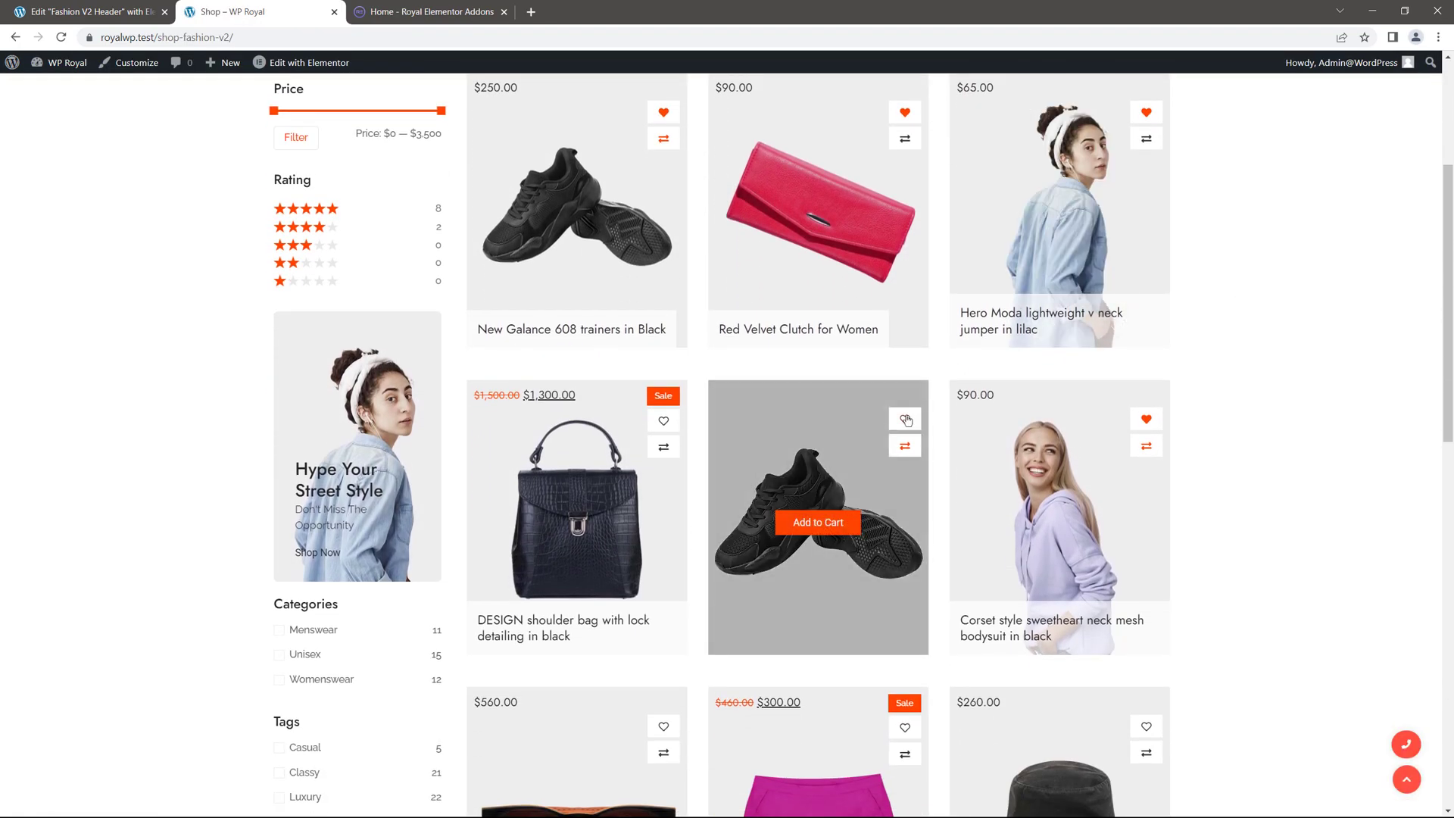
click(905, 419)
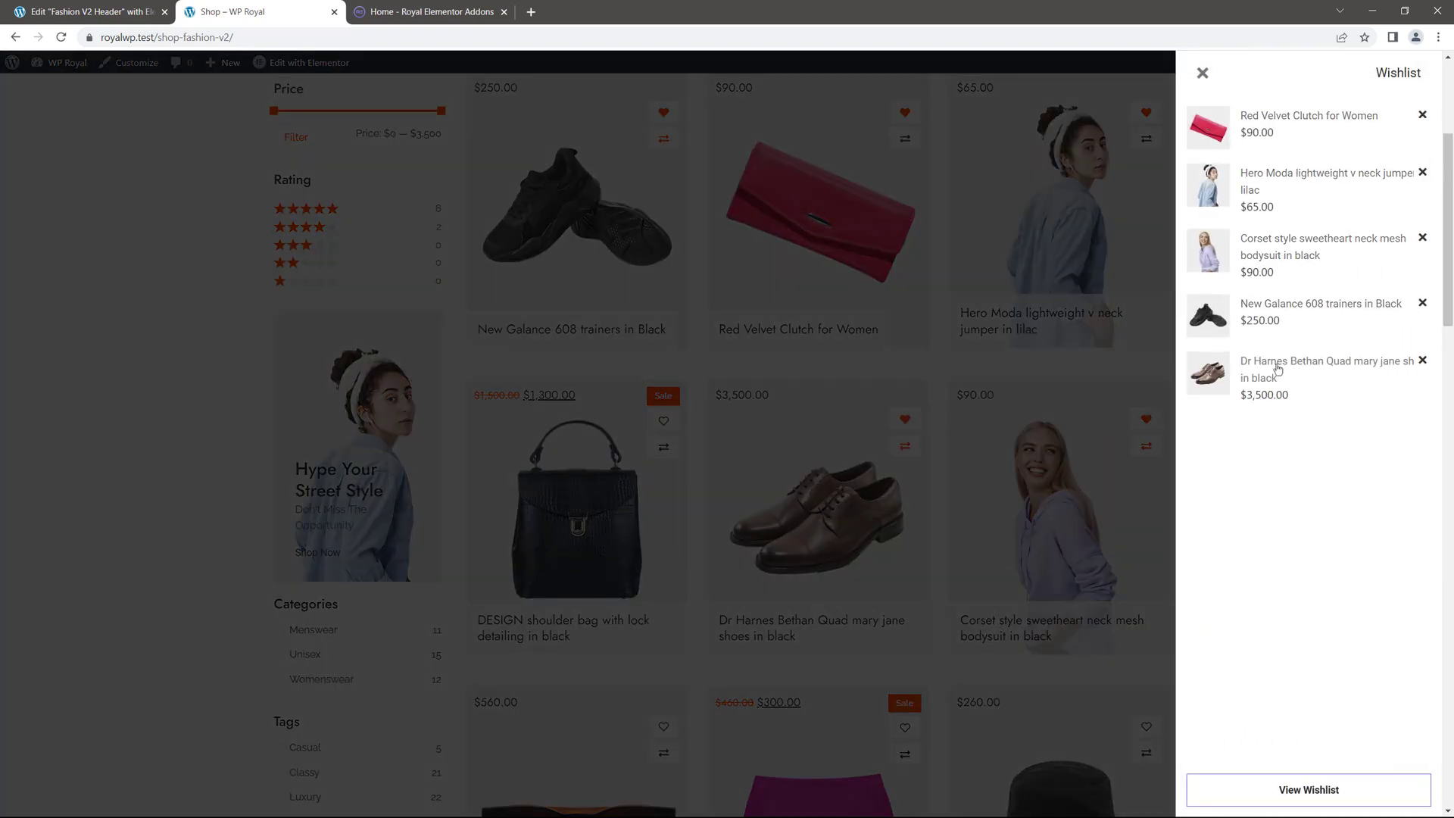
click(1202, 74)
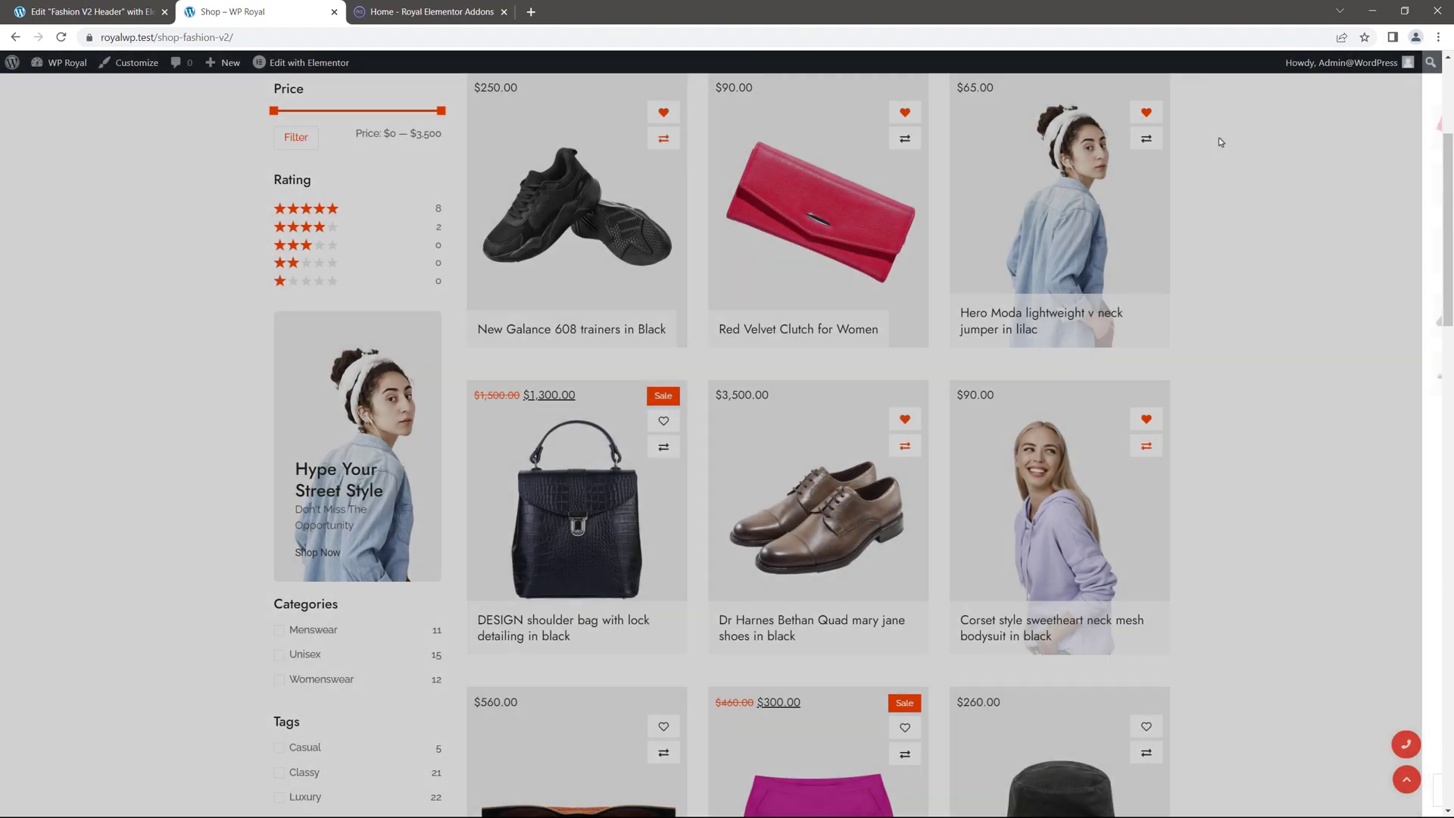
scroll(1228, 211, up, 3)
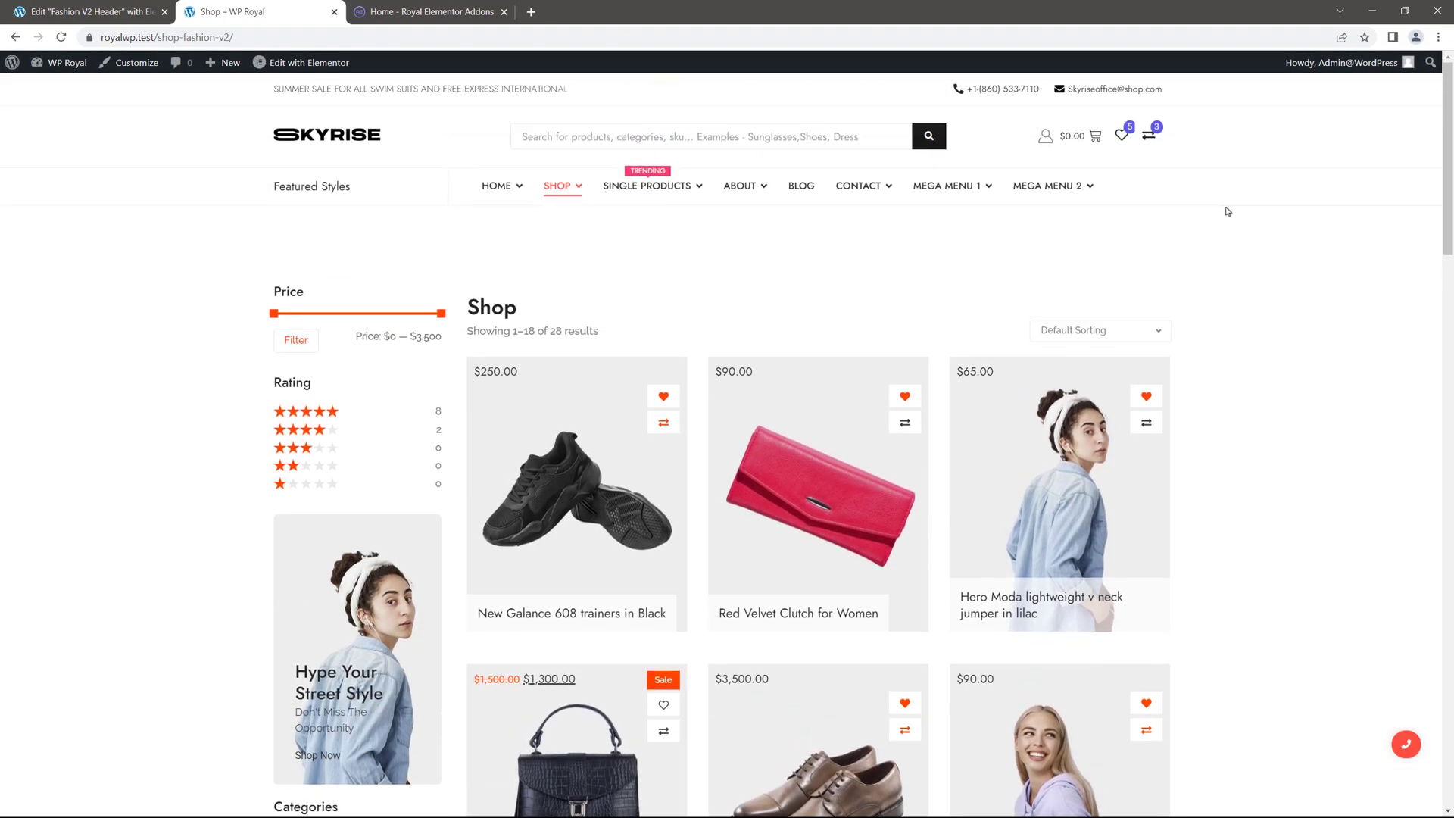
Switch to the Royal Elementor Addons home page and bring up its Get Help menu.
click(456, 13)
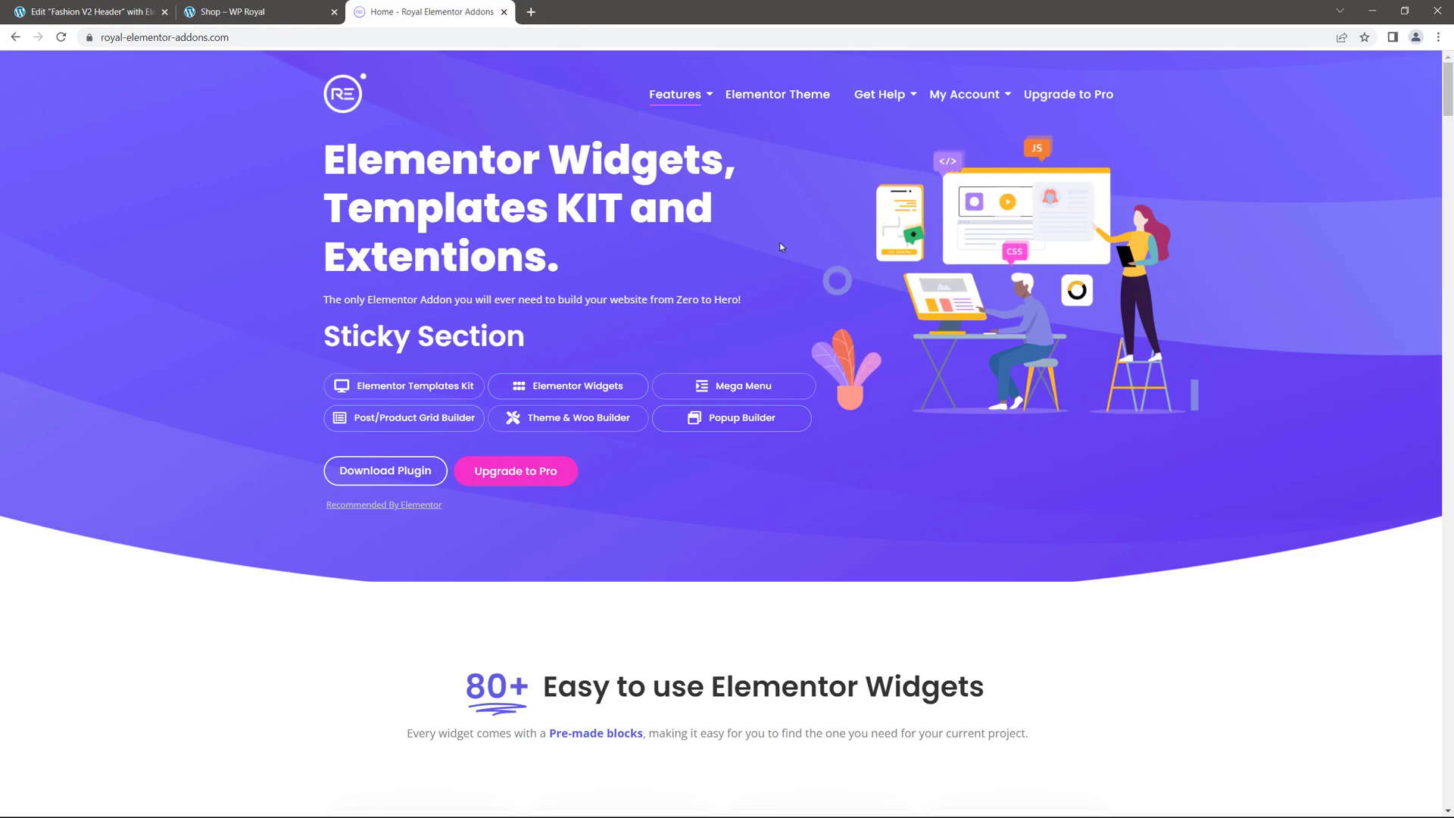
mouse_move(878, 96)
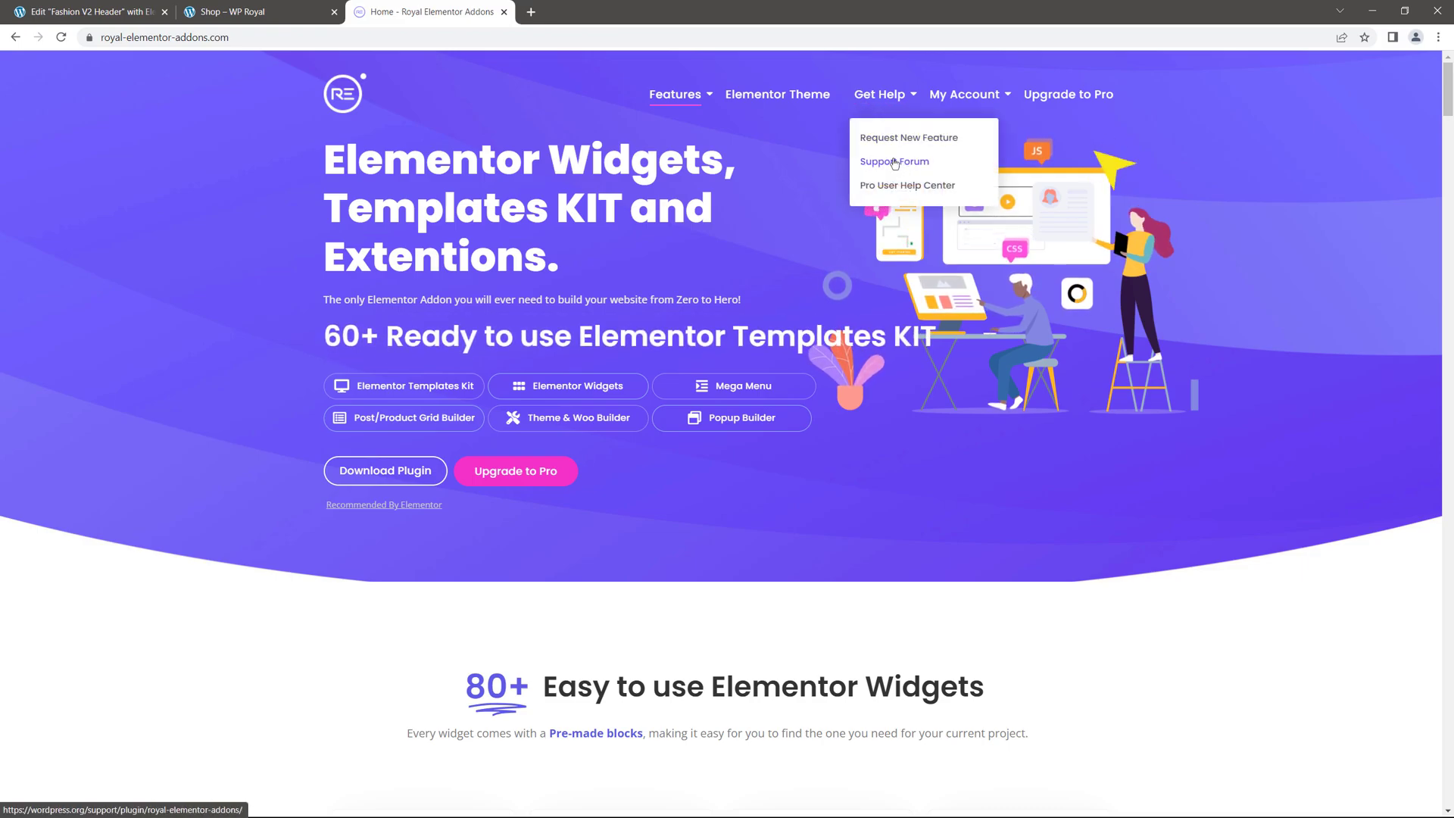